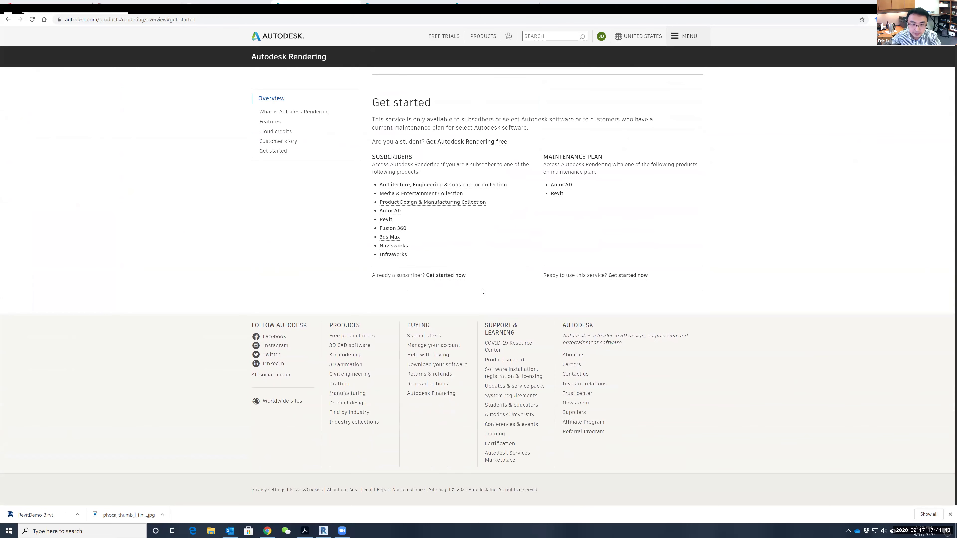
# - Open the Autodesk Rendering gallery page and look through its rendering features and featured gallery projects
pyautogui.click(413, 6)
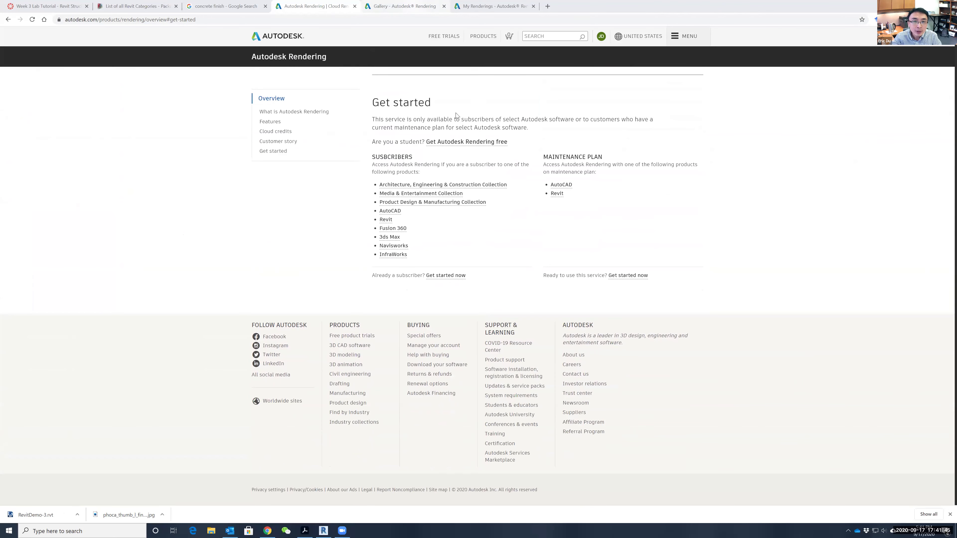
pyautogui.scroll(-2, 681, 177)
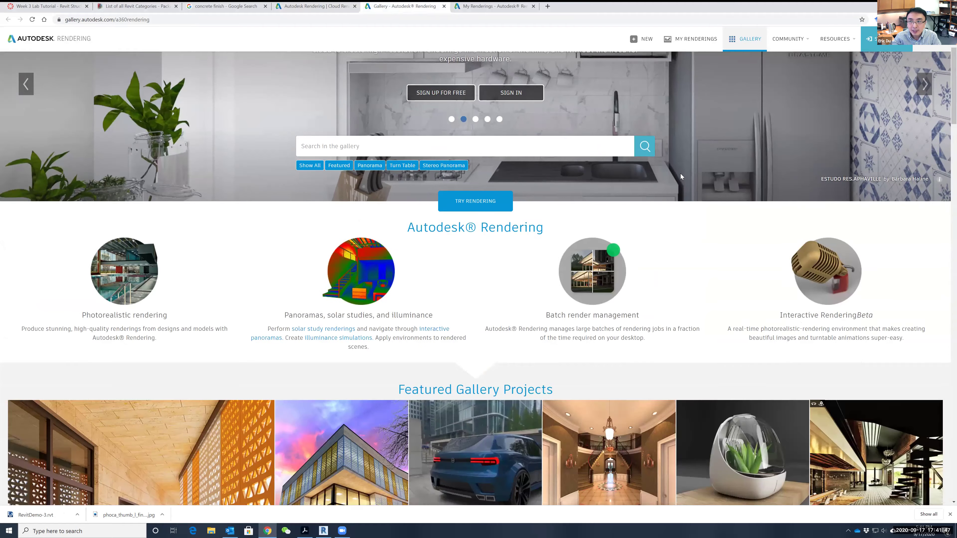
pyautogui.scroll(-5, 545, 292)
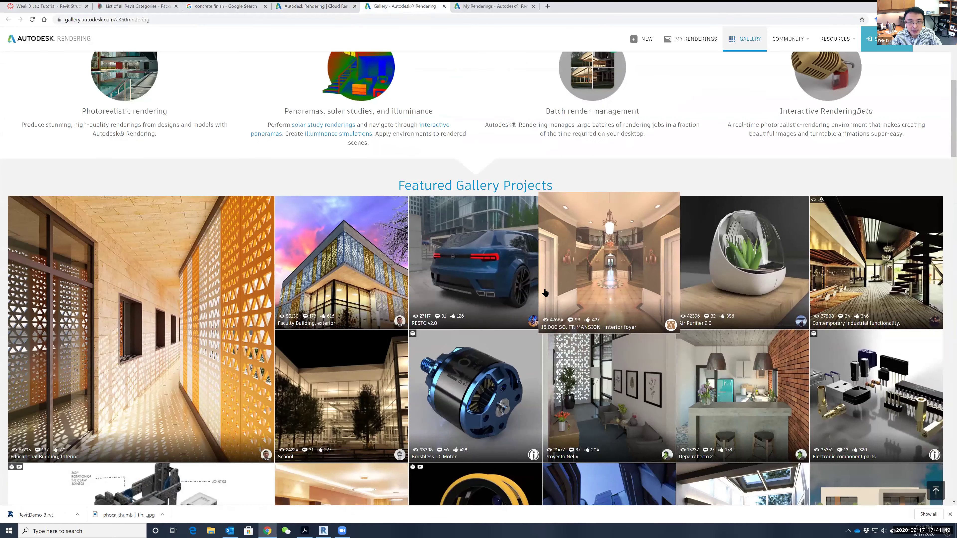
pyautogui.scroll(3, 546, 293)
pyautogui.scroll(-3, 508, 220)
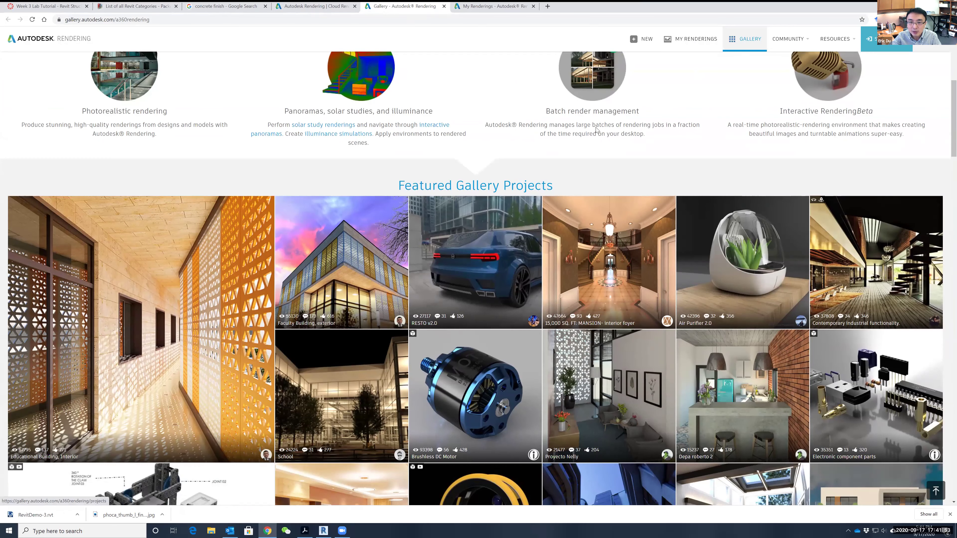
pyautogui.scroll(-2, 603, 196)
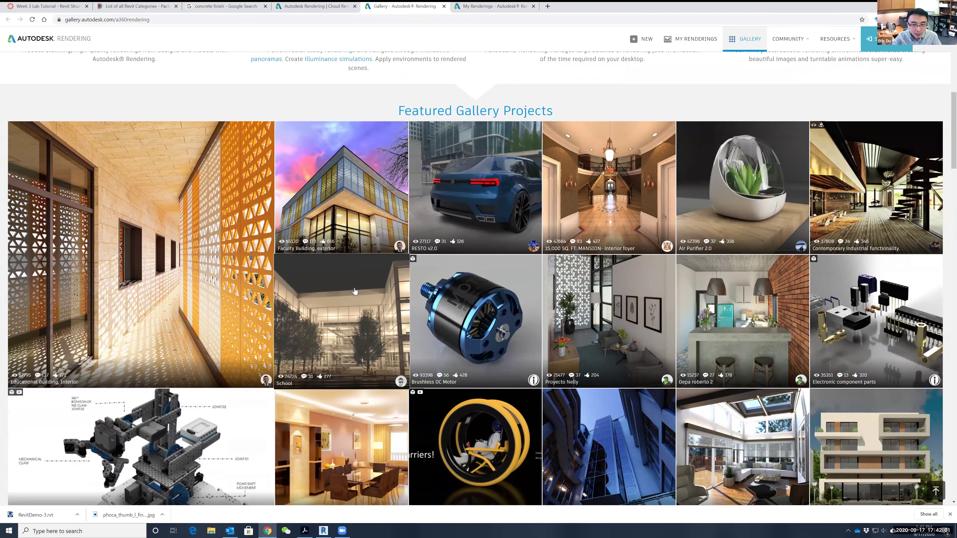
pyautogui.scroll(-1, 531, 305)
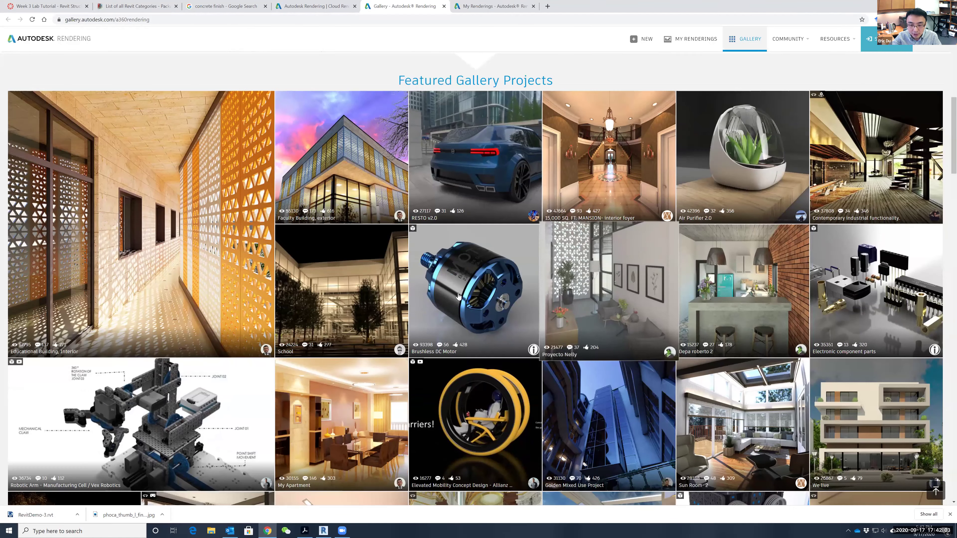
# - View the details of the "15,000 SQ. FT. MANSION- Interior foyer" and "School" featured projects, closing each one
pyautogui.click(611, 145)
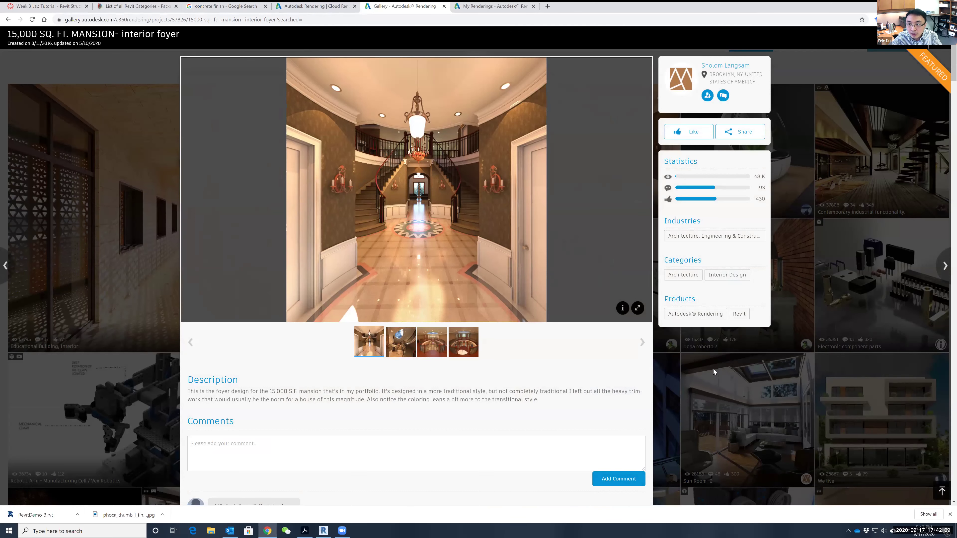
pyautogui.press('Escape')
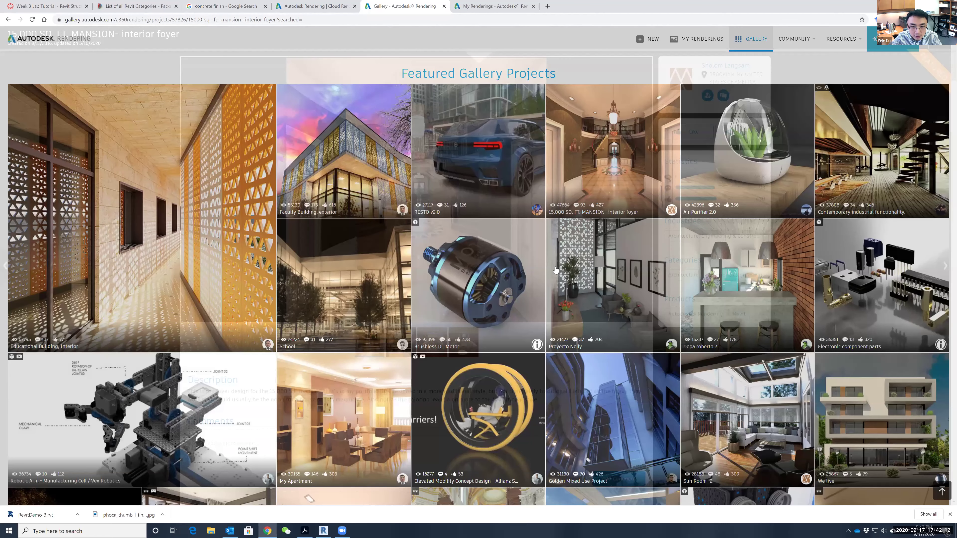
pyautogui.click(375, 228)
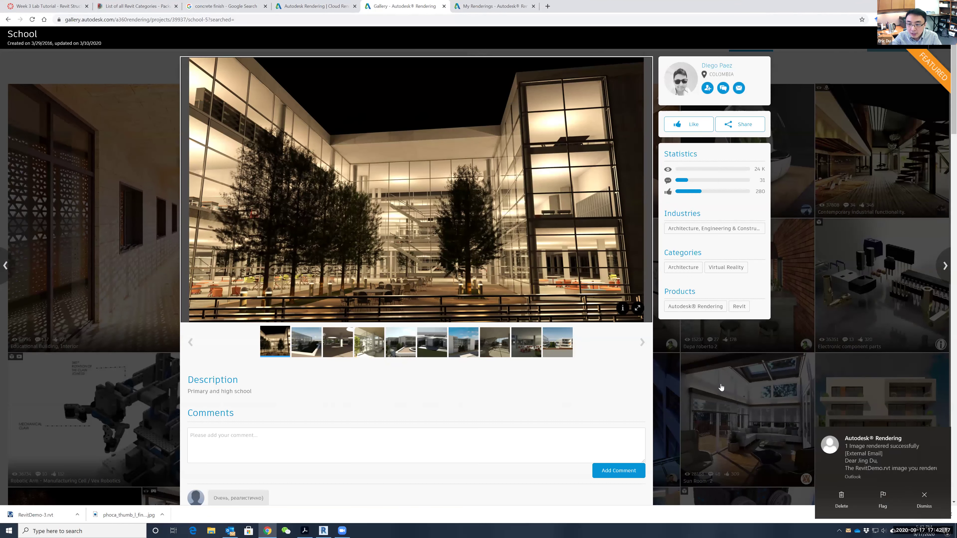
pyautogui.click(737, 381)
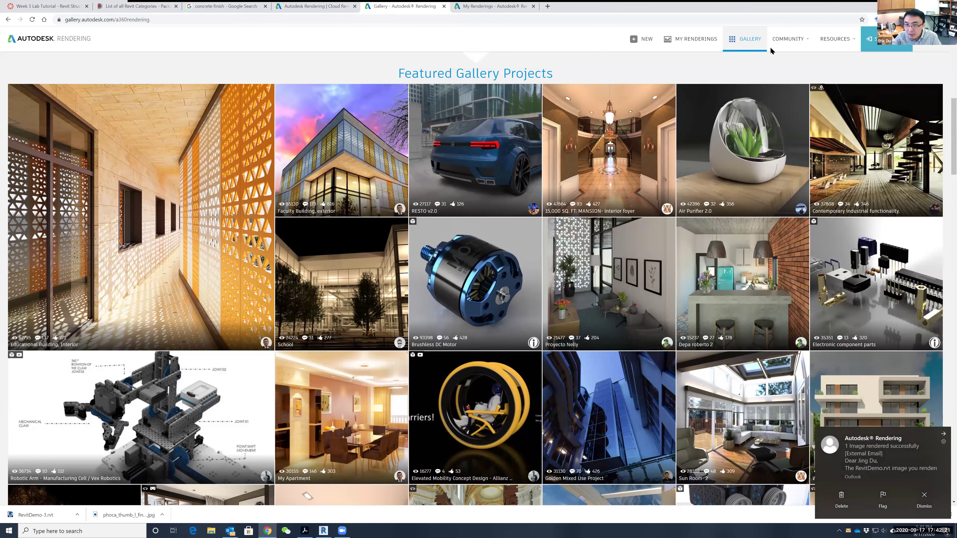
# - Go to My Renderings and sign in with the prefilled account email and password
pyautogui.click(695, 42)
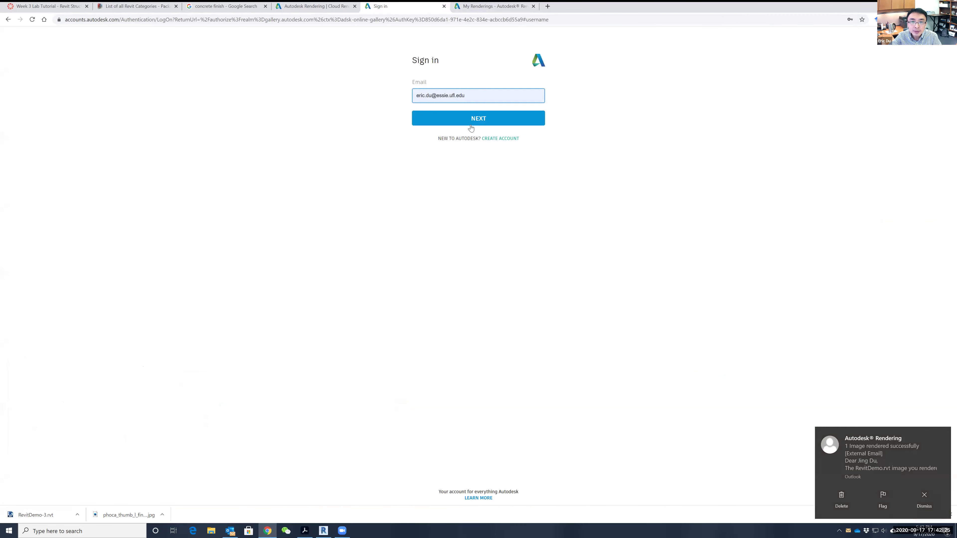
pyautogui.click(470, 119)
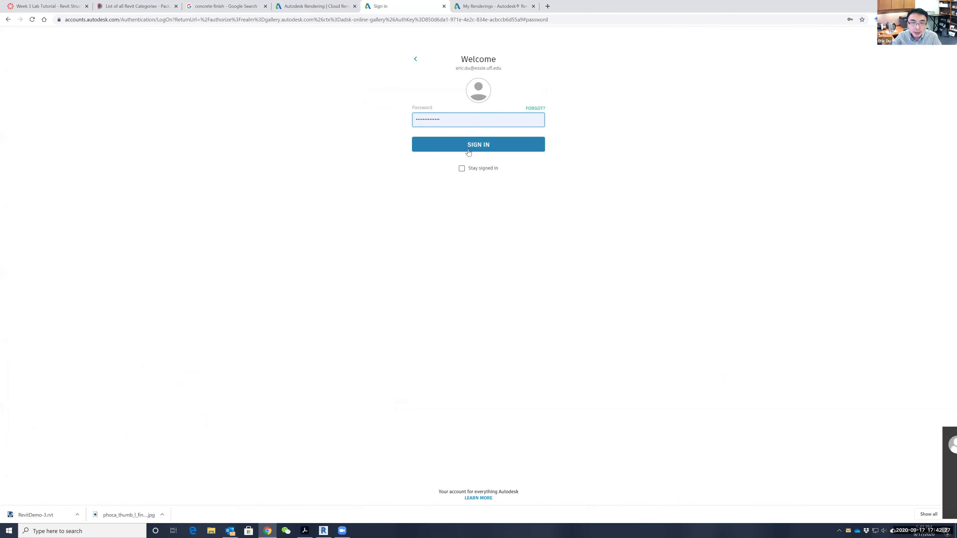
pyautogui.press('Return')
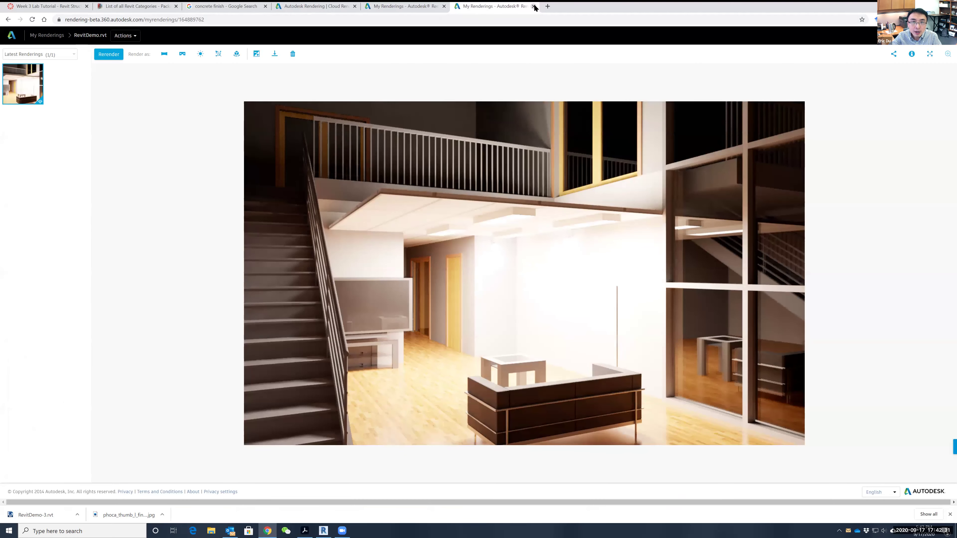
# - Close the duplicate My Renderings page and open the RevitDemo.rvt project from the project list
pyautogui.click(533, 7)
pyautogui.moveTo(58, 140)
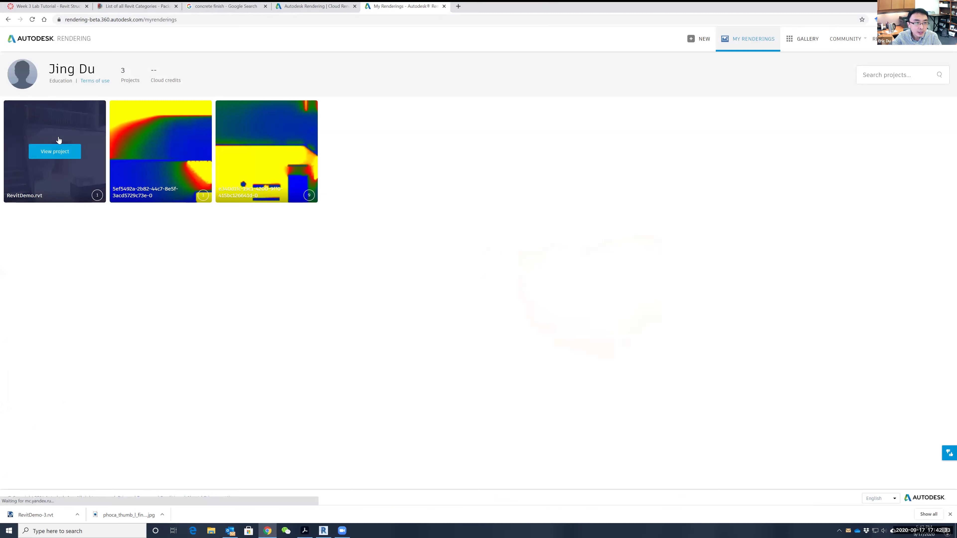
pyautogui.click(56, 150)
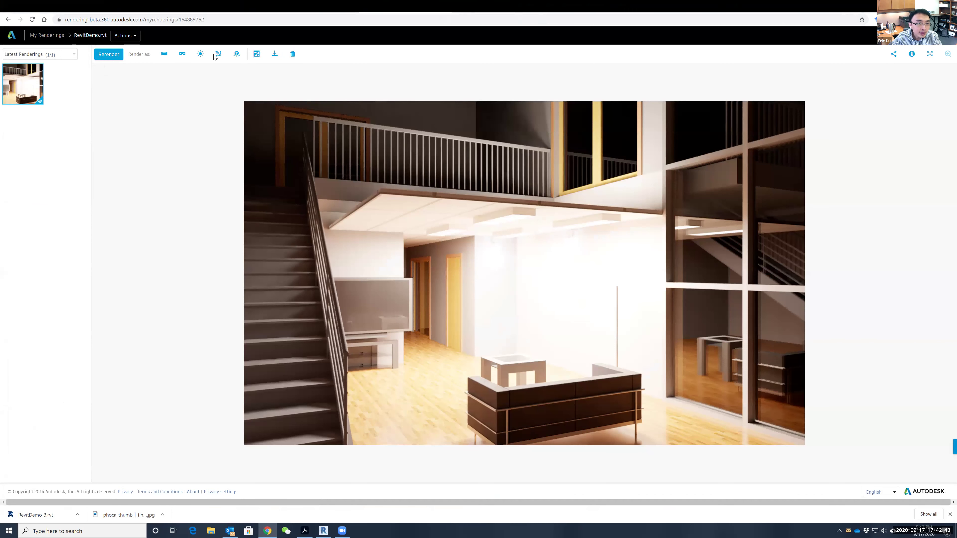
# - Review the Solar Study and Illuminance render settings for the RevitDemo.rvt image without starting a render
pyautogui.click(200, 55)
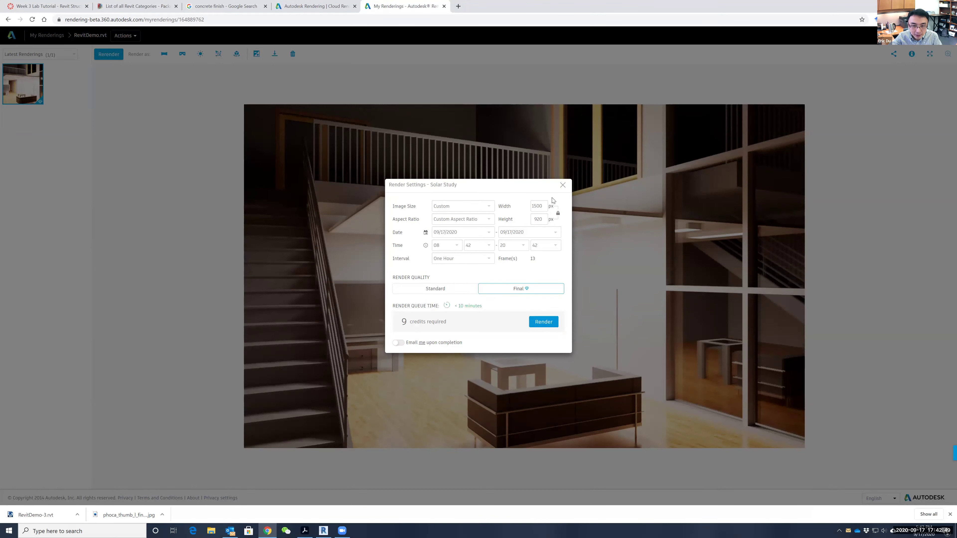
pyautogui.click(562, 186)
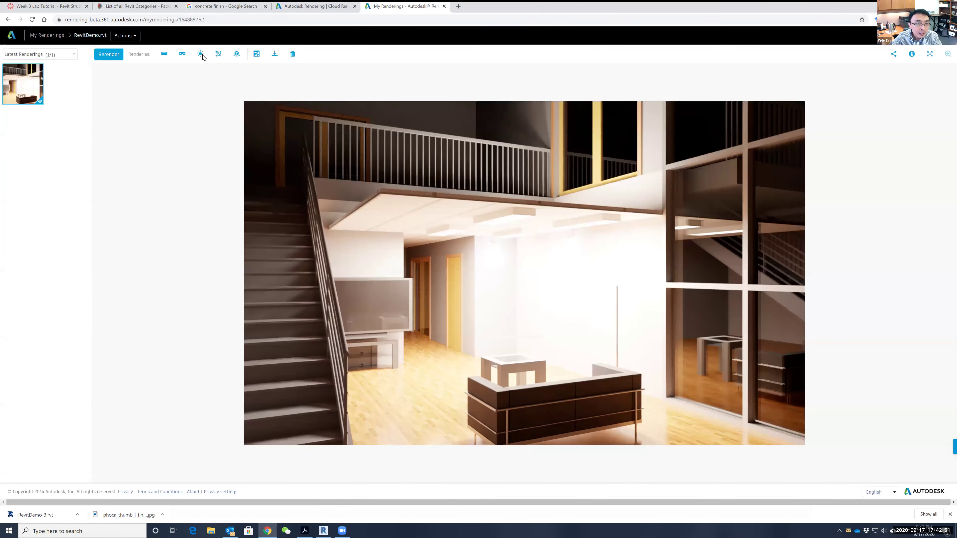
pyautogui.click(217, 54)
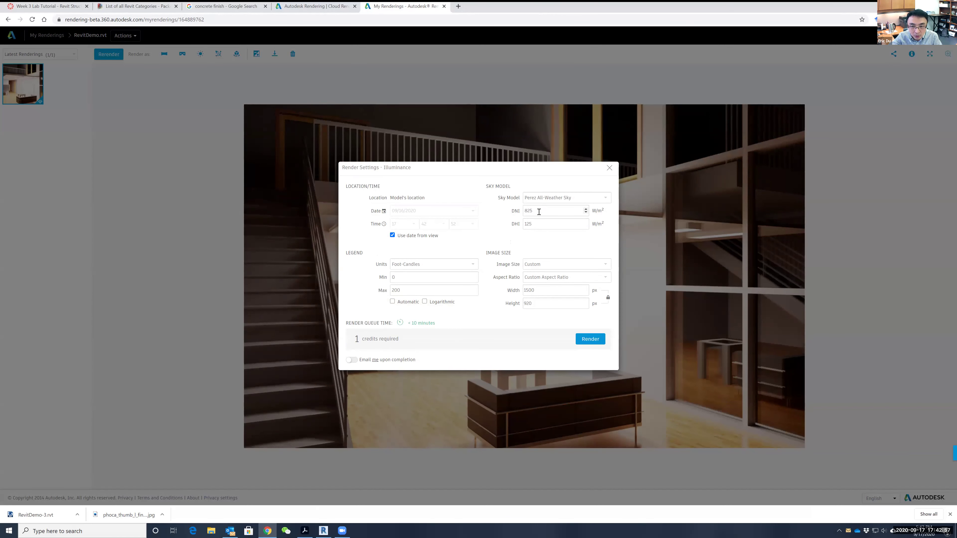
pyautogui.write('5')
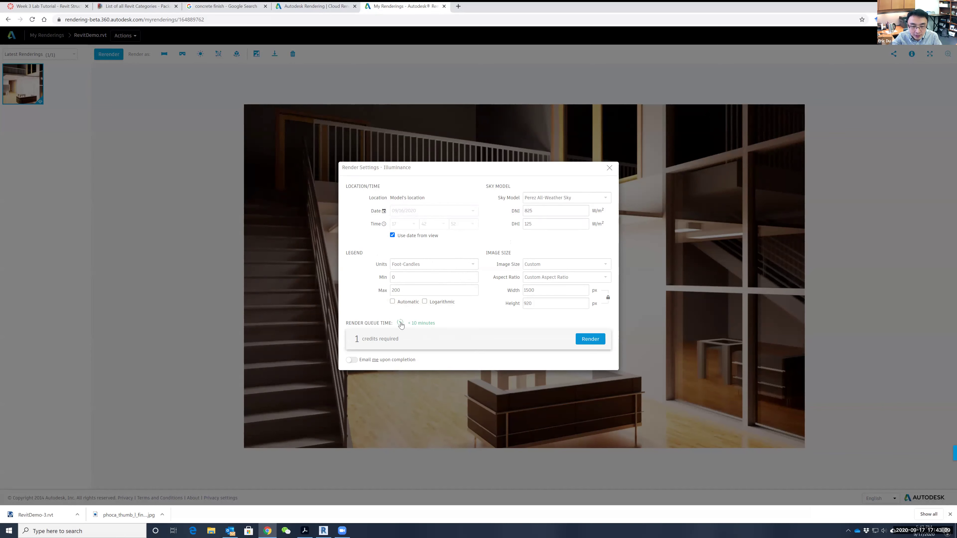
pyautogui.click(608, 171)
# - Review the Turntable render settings, including the frame options and required credits, without starting a render
pyautogui.click(236, 54)
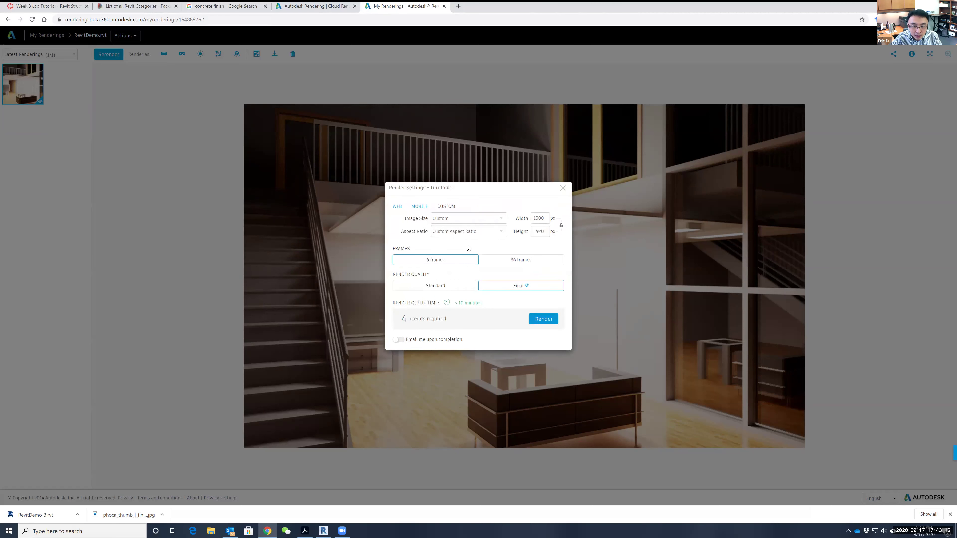
pyautogui.click(562, 188)
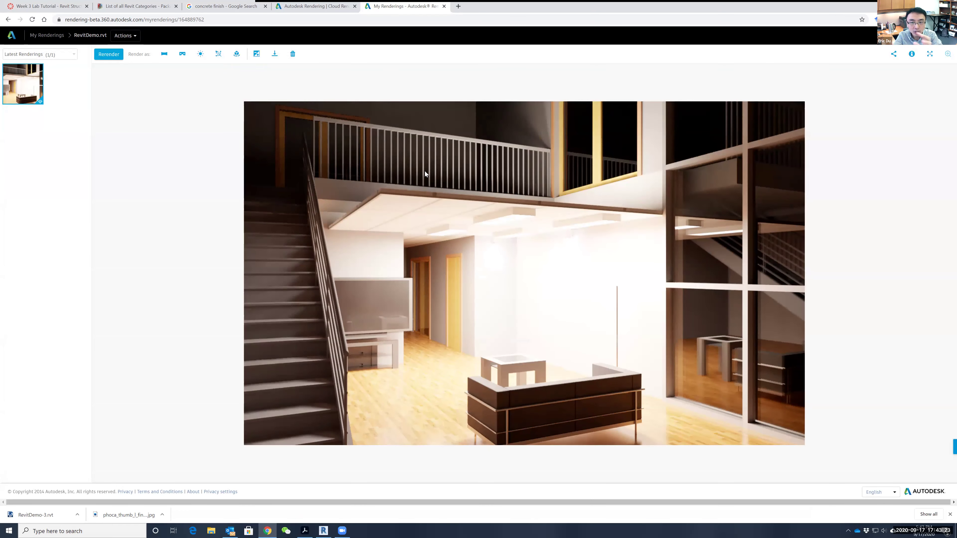
pyautogui.click(236, 57)
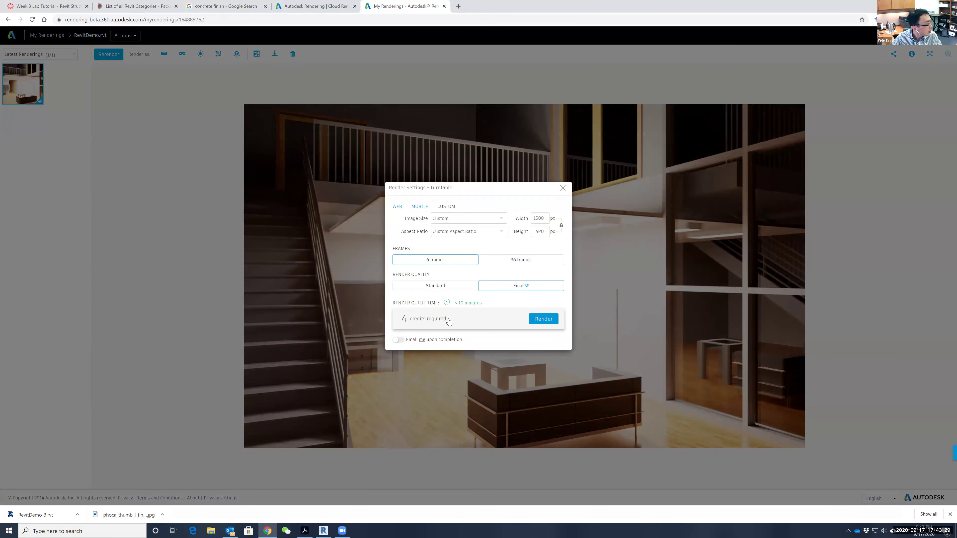
pyautogui.click(562, 190)
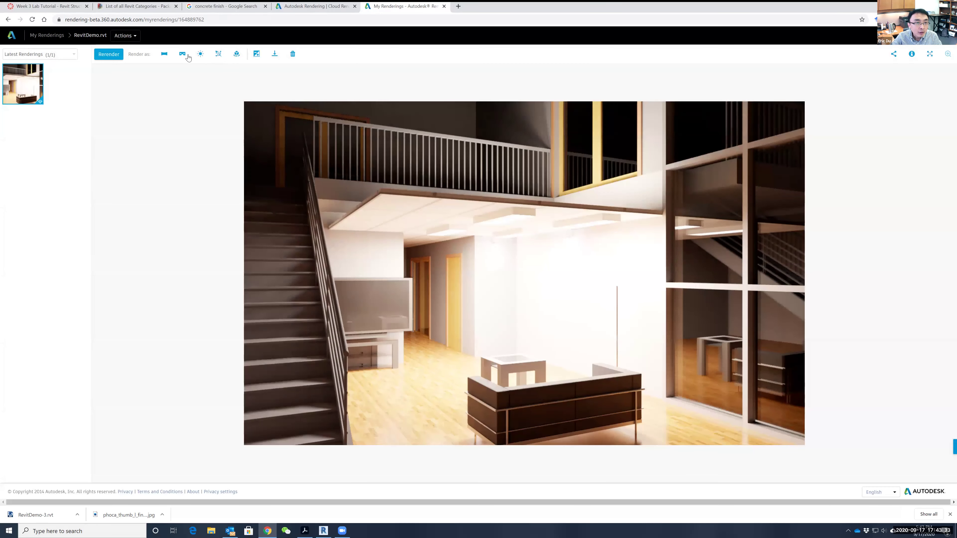
# - Open the Stereo Panorama render settings for the living room image and set the environment to Crossroads
pyautogui.click(182, 55)
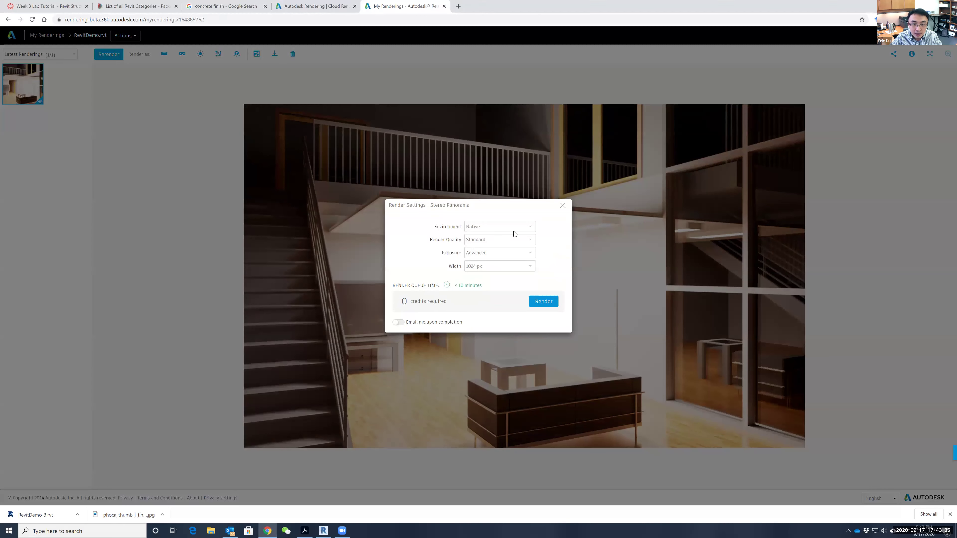
pyautogui.click(515, 229)
pyautogui.click(509, 235)
pyautogui.click(506, 236)
pyautogui.click(505, 227)
pyautogui.click(502, 225)
pyautogui.click(495, 254)
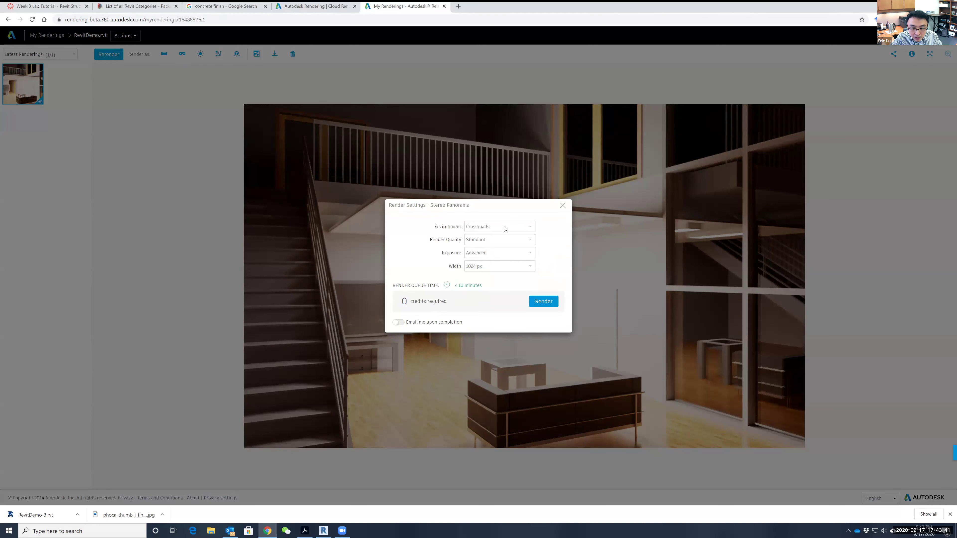
# - Set the stereo panorama's exposure to Native, keep Standard render quality, and start the render
pyautogui.click(498, 254)
pyautogui.click(489, 262)
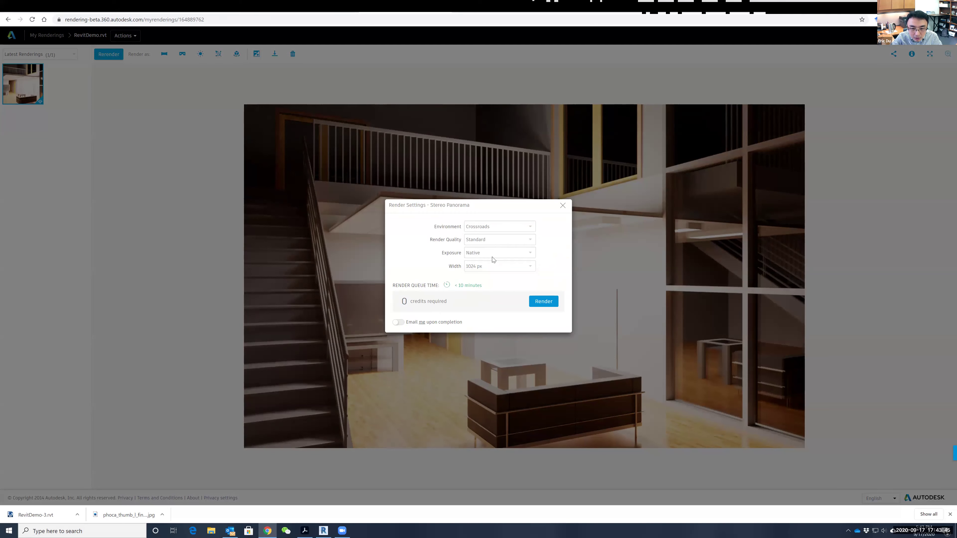
pyautogui.click(501, 240)
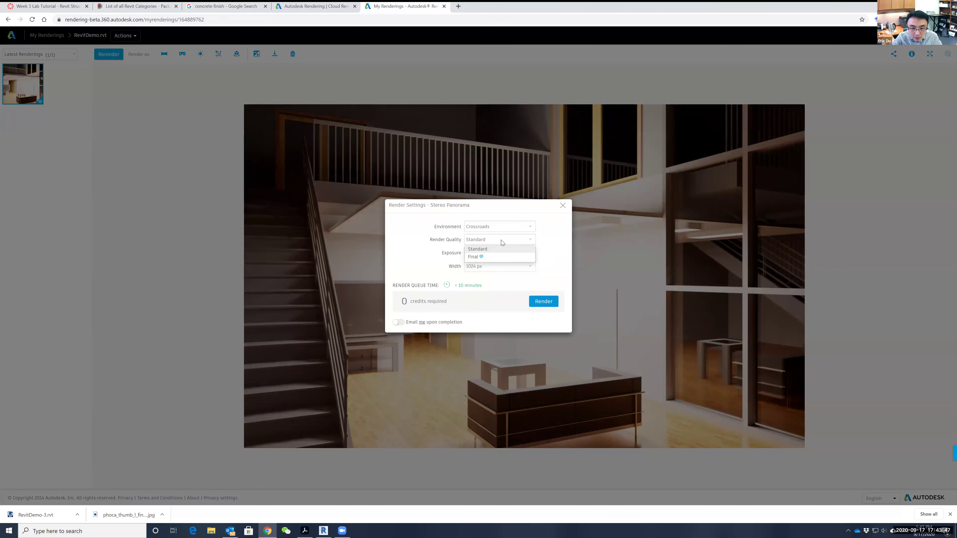
pyautogui.click(501, 240)
pyautogui.click(543, 302)
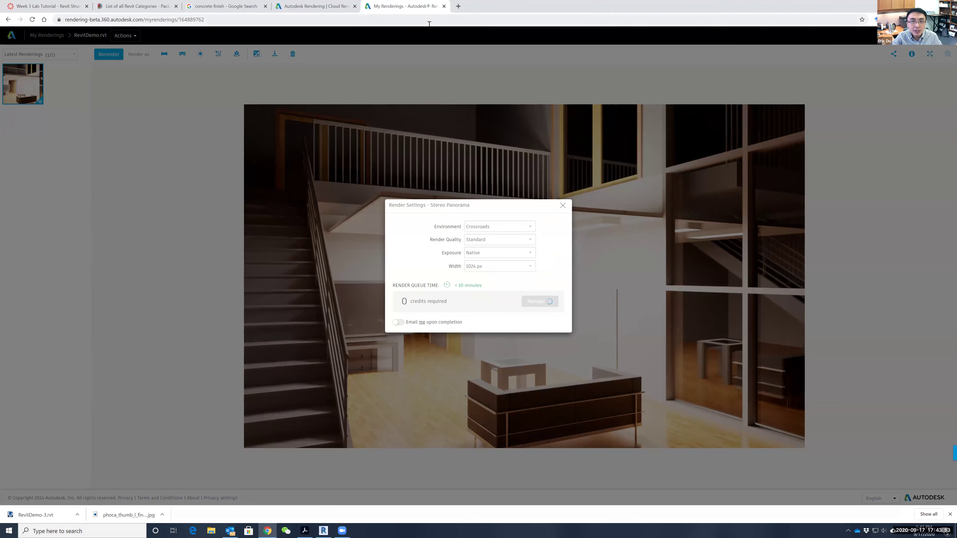
# - Search the web in a new tab for "google cardboard amazon" and open the Amazon google cardboard result
pyautogui.click(458, 6)
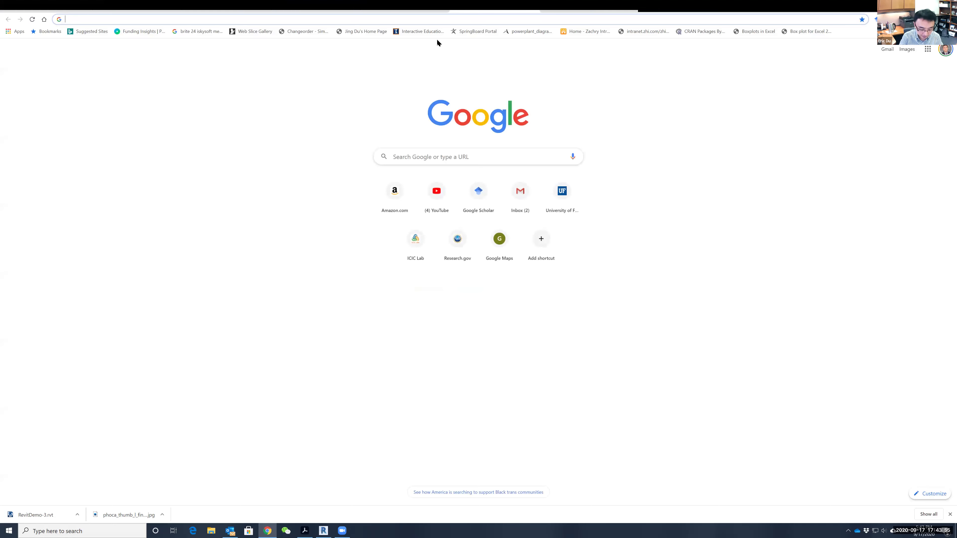
pyautogui.write('google cardboard amazon')
pyautogui.press('Return')
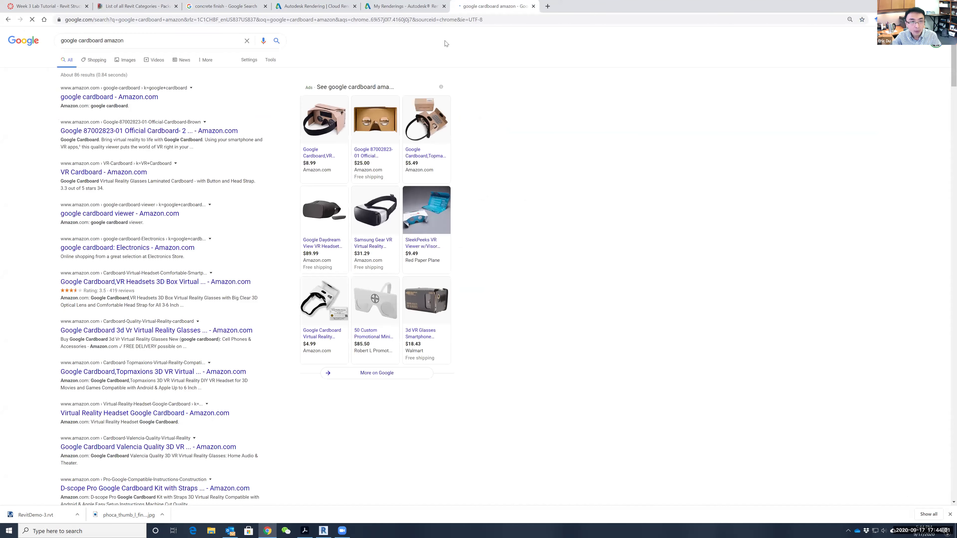
pyautogui.click(128, 98)
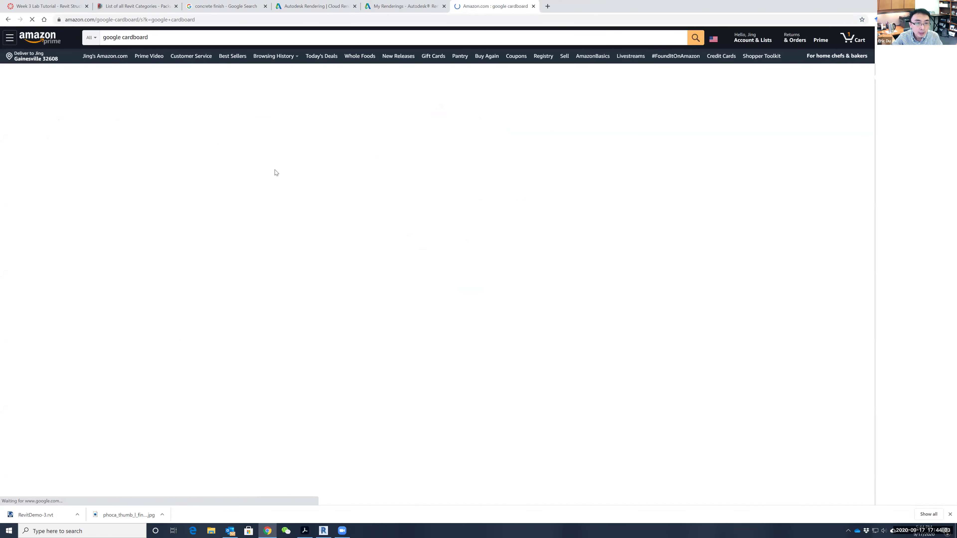
# - Look through the Amazon listings for cardboard VR headsets and their prices
pyautogui.scroll(-2, 316, 227)
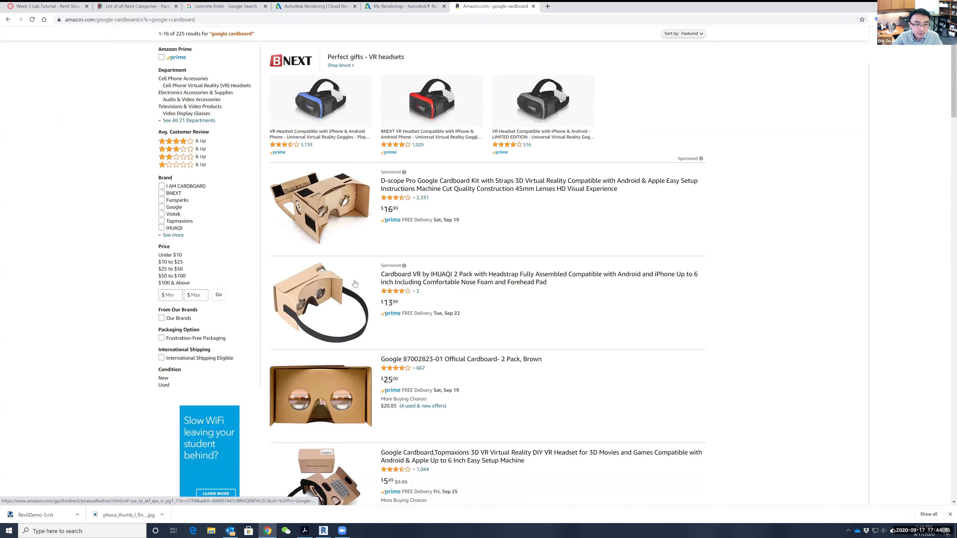
pyautogui.scroll(-5, 317, 227)
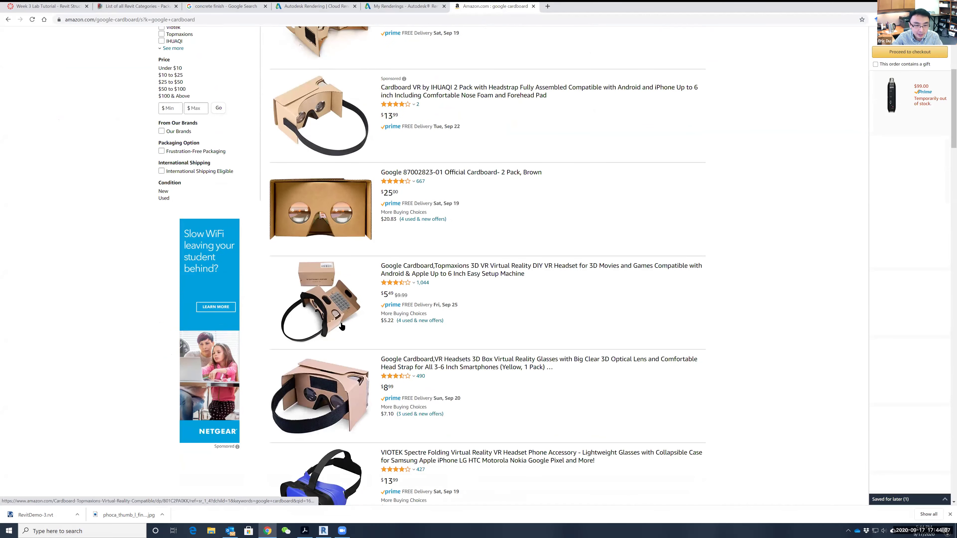
pyautogui.scroll(-2, 342, 326)
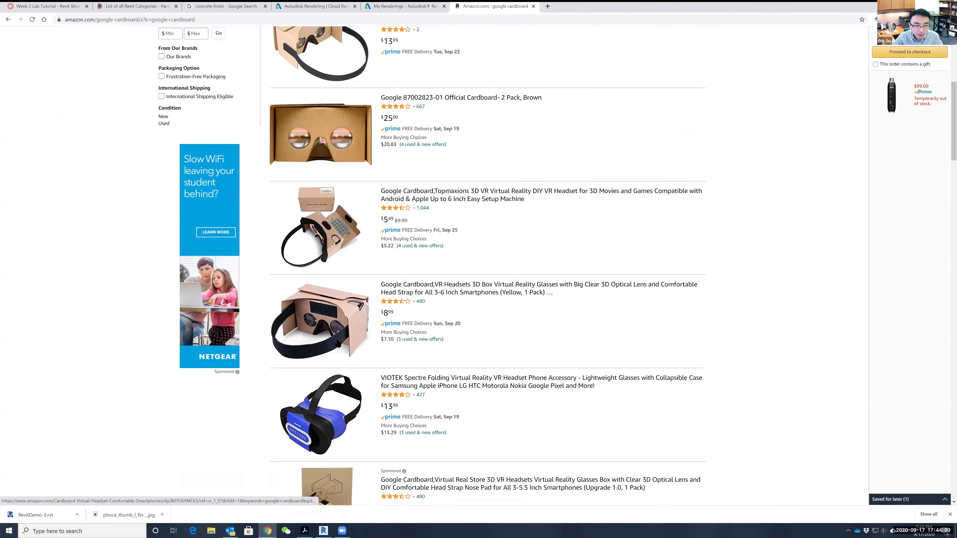
pyautogui.scroll(-4, 338, 342)
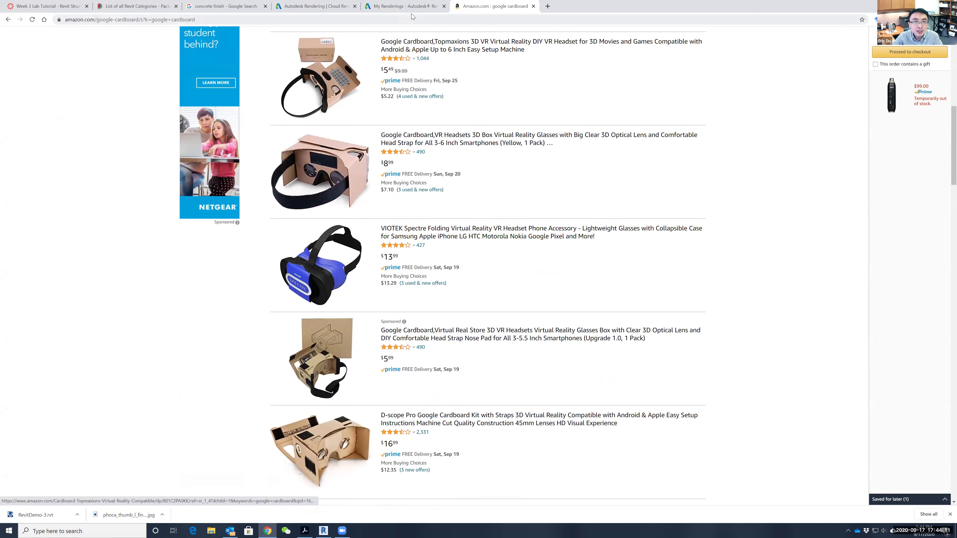
# - Check the stereo panorama's render status and close the concrete finish image search tab
pyautogui.hotkey('ctrl', 'shift', 'Tab')
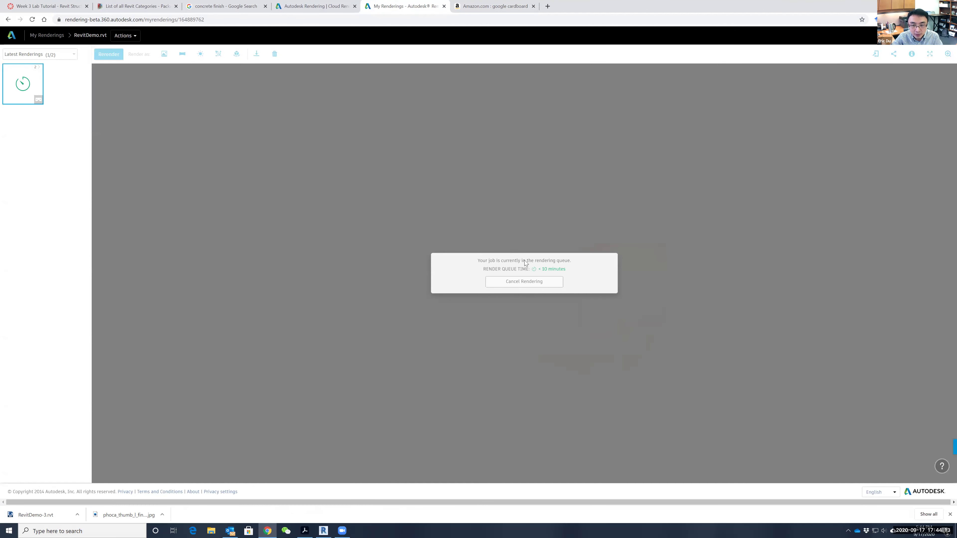
pyautogui.hotkey('ctrl', 'Tab')
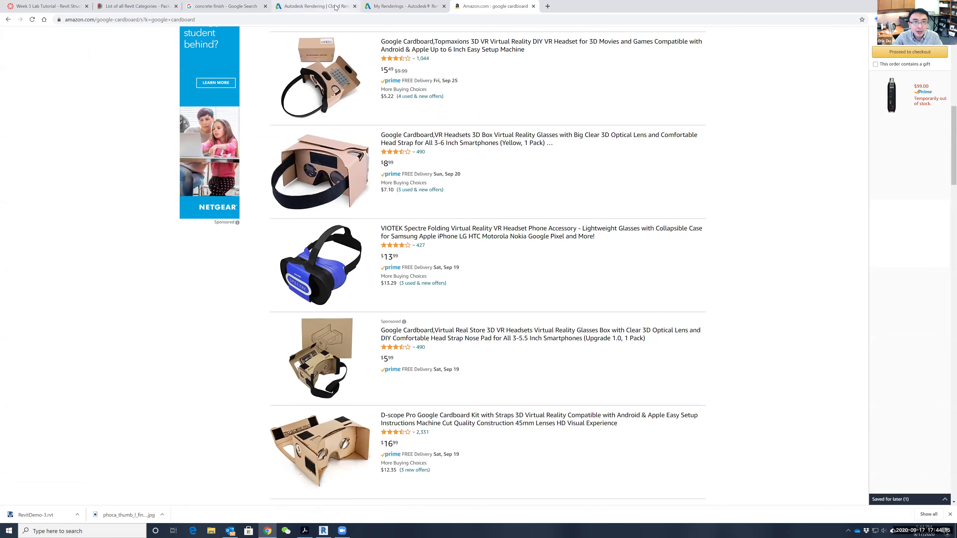
pyautogui.click(334, 6)
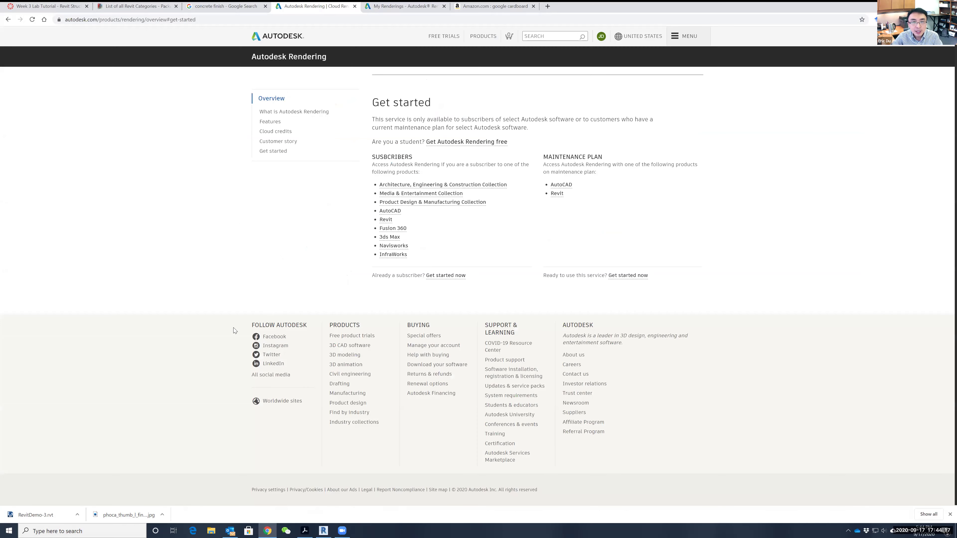
pyautogui.click(216, 8)
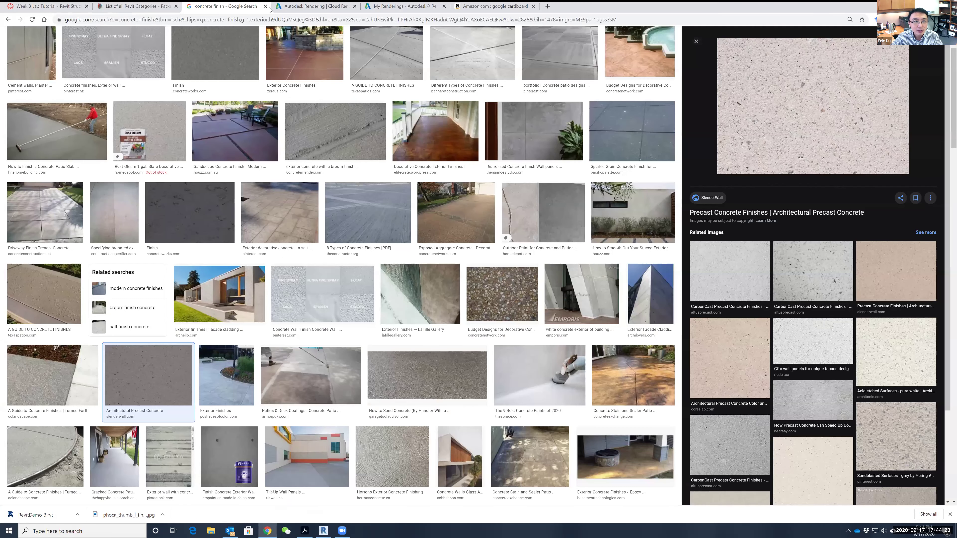
pyautogui.click(268, 7)
pyautogui.click(397, 8)
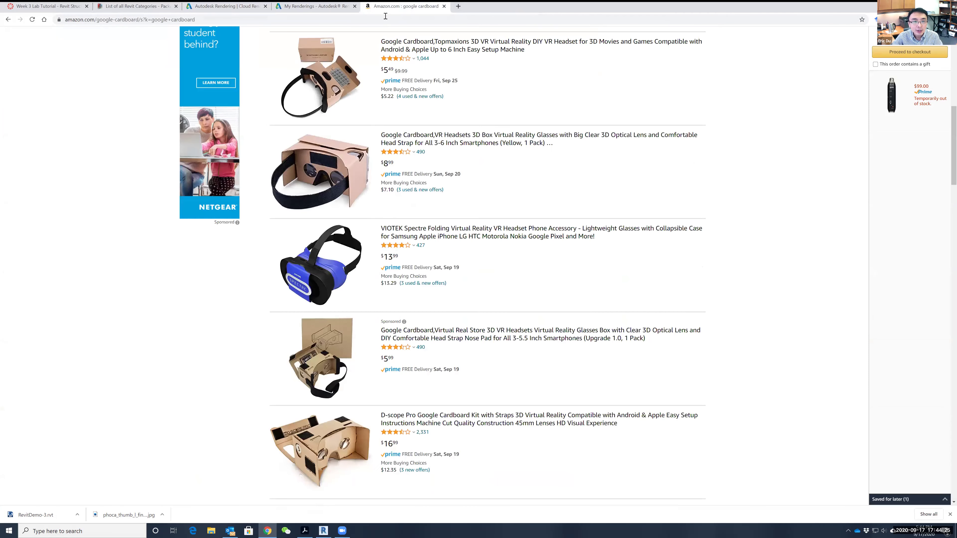
pyautogui.click(324, 6)
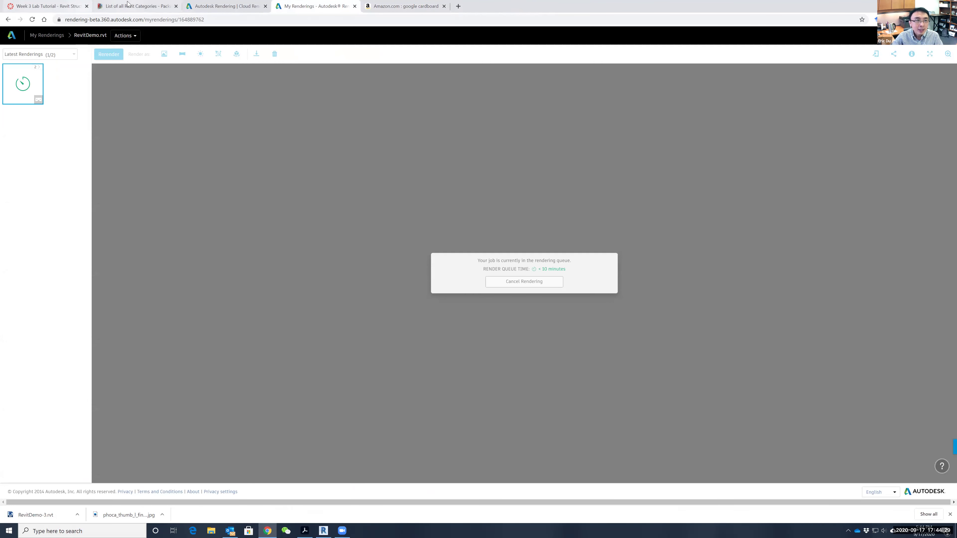
# - Return to the course's module list and open the Week 3 Lab Tutorial - Revit Structure page
pyautogui.click(322, 529)
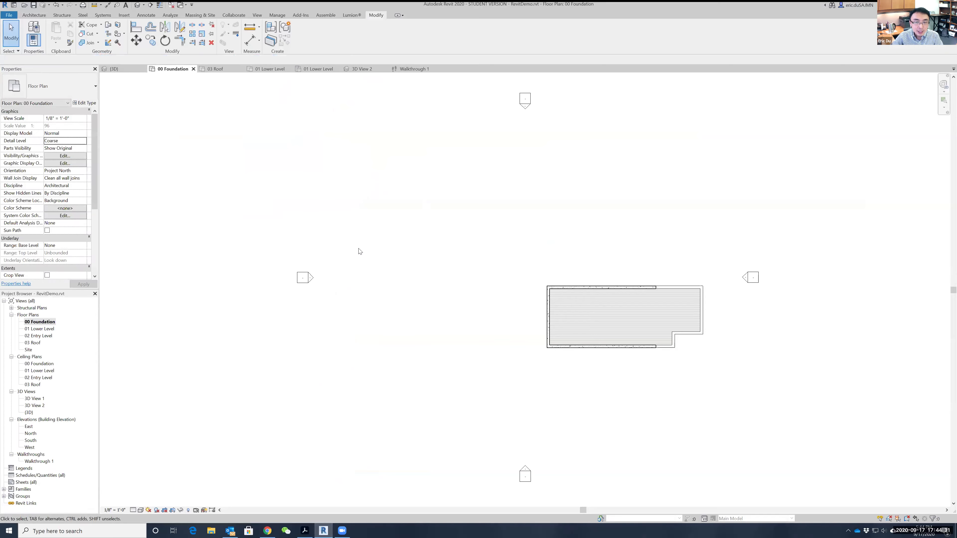
pyautogui.scroll(2, 446, 213)
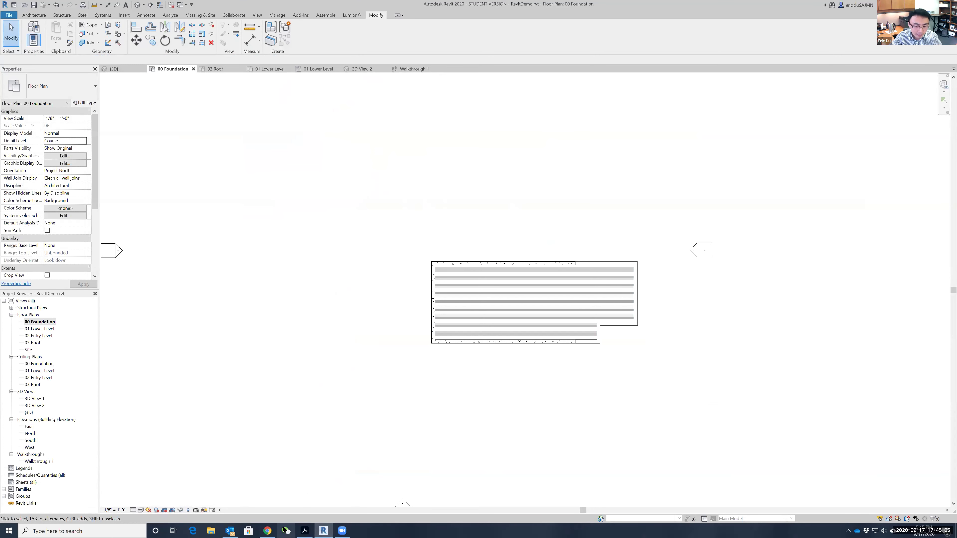
pyautogui.click(272, 530)
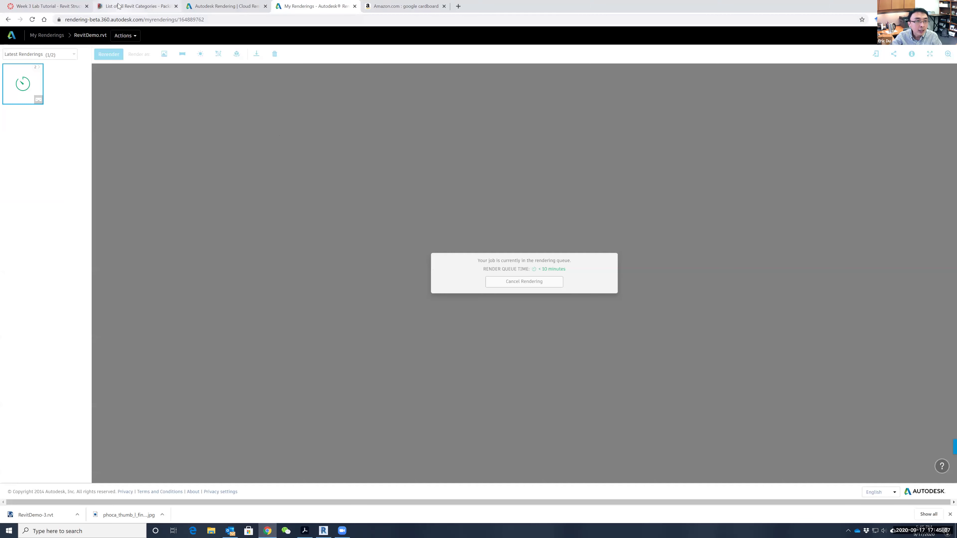
pyautogui.hotkey('ctrl', '1')
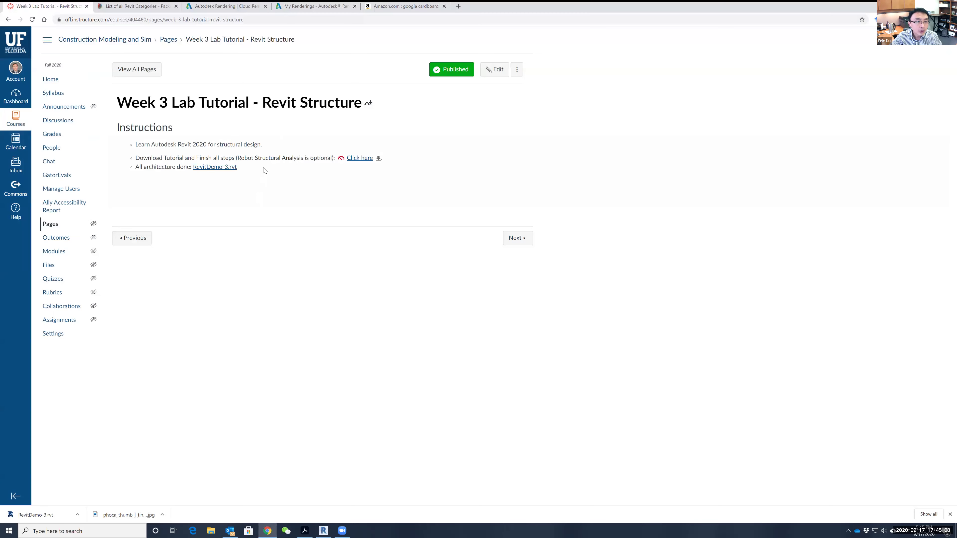
pyautogui.click(125, 40)
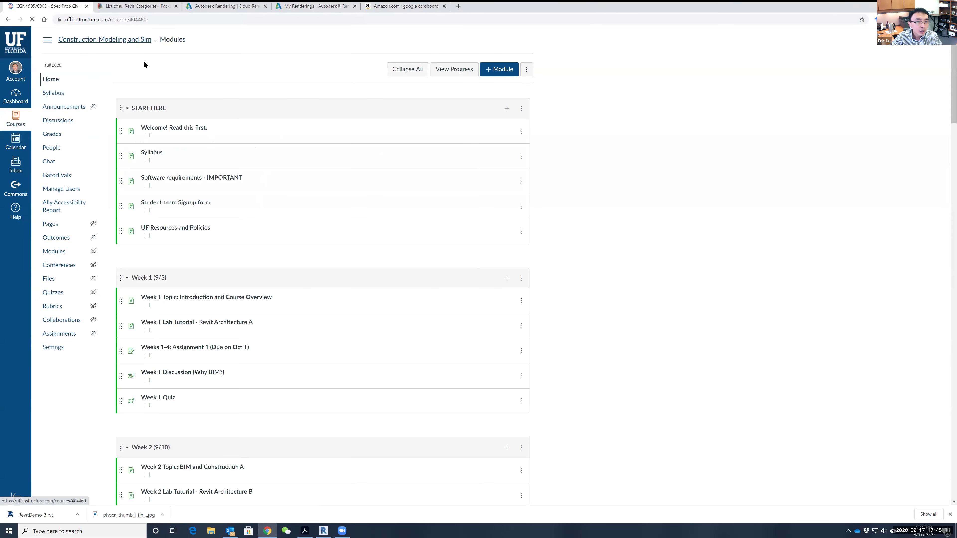
pyautogui.scroll(-8, 260, 325)
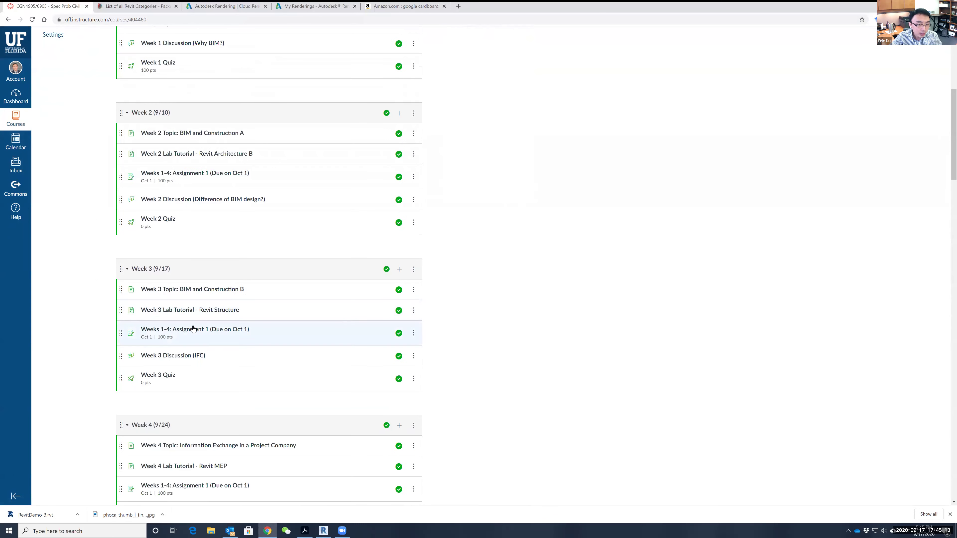
pyautogui.click(187, 311)
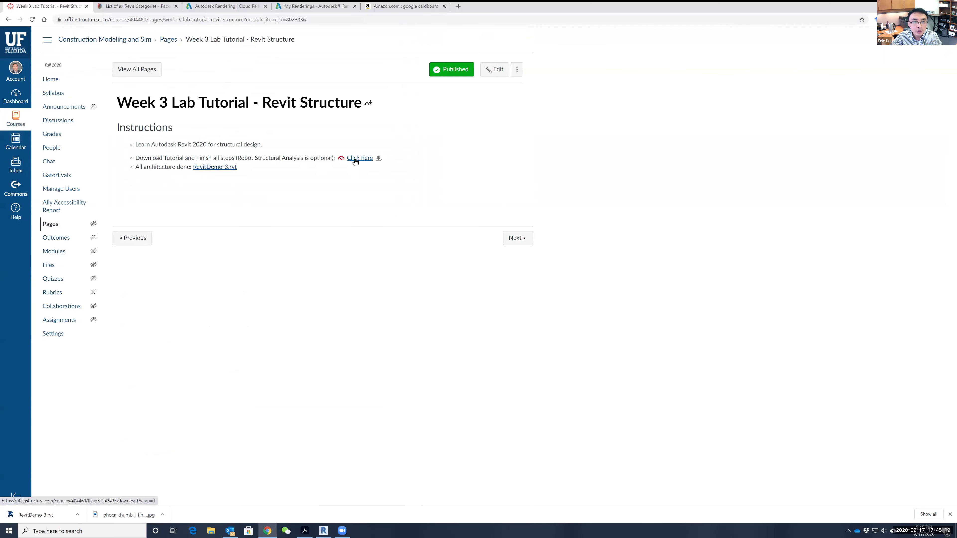
# - Switch to Revit and expand the Structural Plans group to check which levels already have a structural plan
pyautogui.click(325, 530)
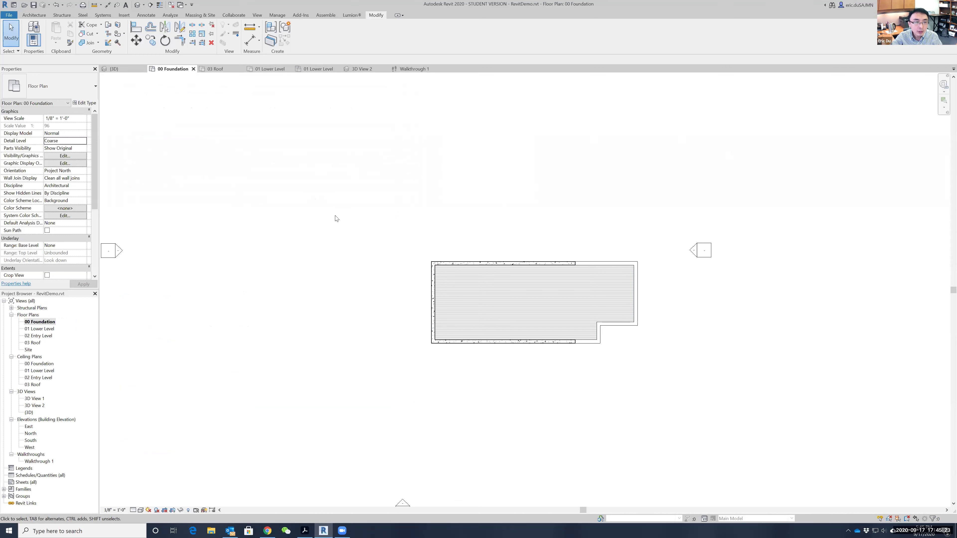
pyautogui.scroll(2, 501, 202)
pyautogui.moveTo(658, 216)
pyautogui.mouseDown(button='middle')
pyautogui.moveTo(514, 165)
pyautogui.moveTo(555, 161)
pyautogui.mouseUp(button='middle')
pyautogui.scroll(1, 384, 192)
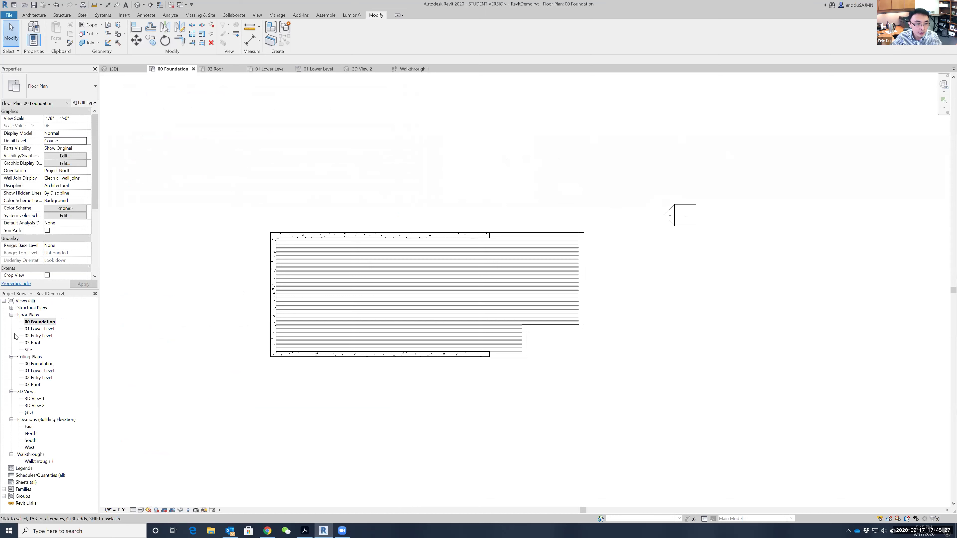
pyautogui.click(12, 308)
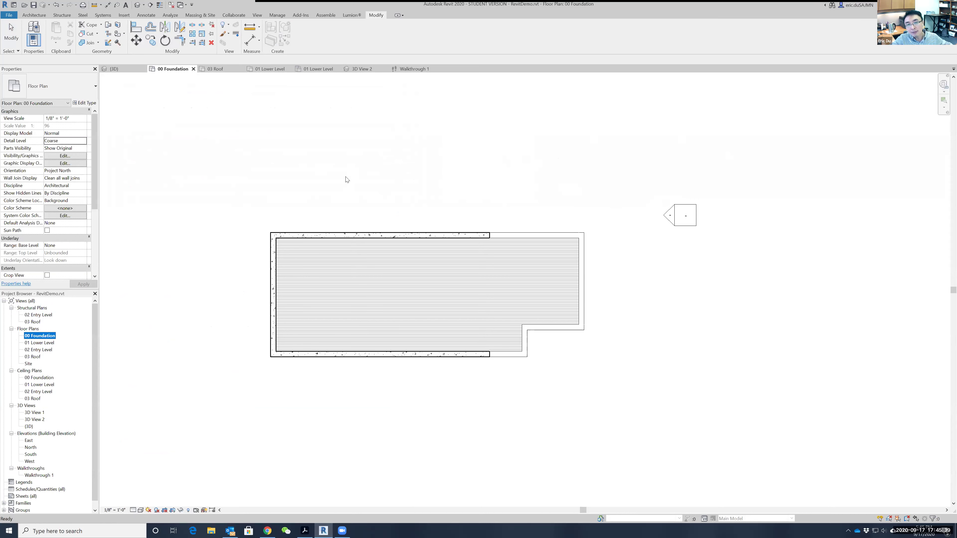
pyautogui.scroll(-1, 348, 178)
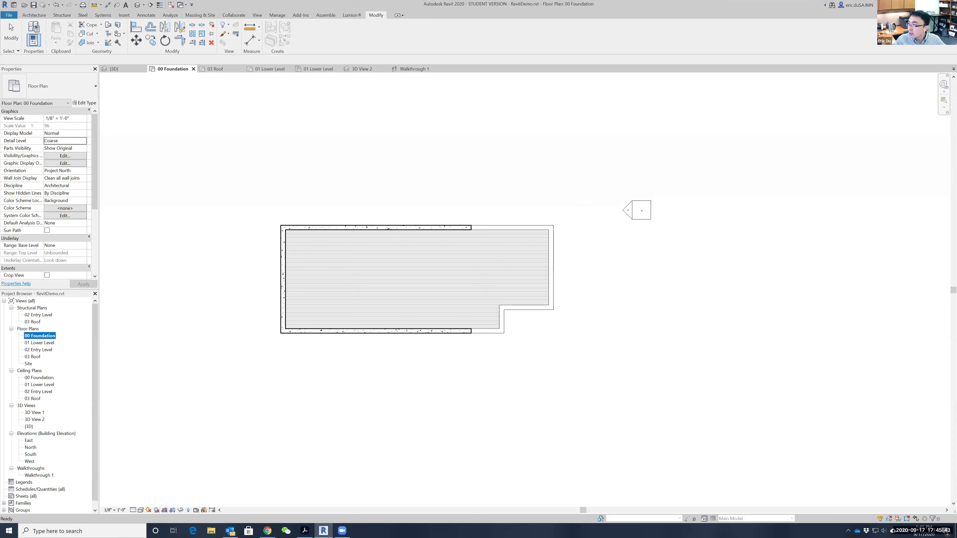
# - Create a new structural plan view for the 00 Foundation level
pyautogui.click(257, 15)
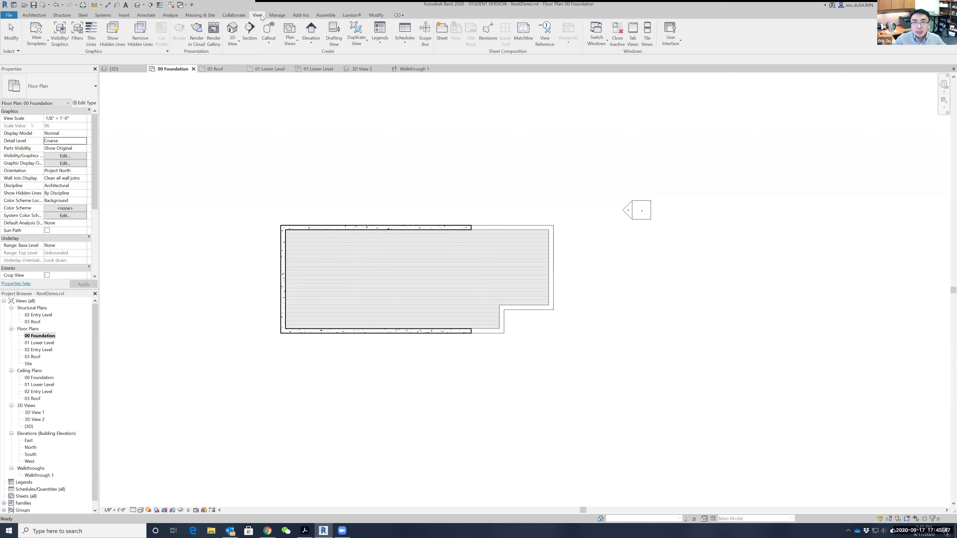
pyautogui.click(294, 47)
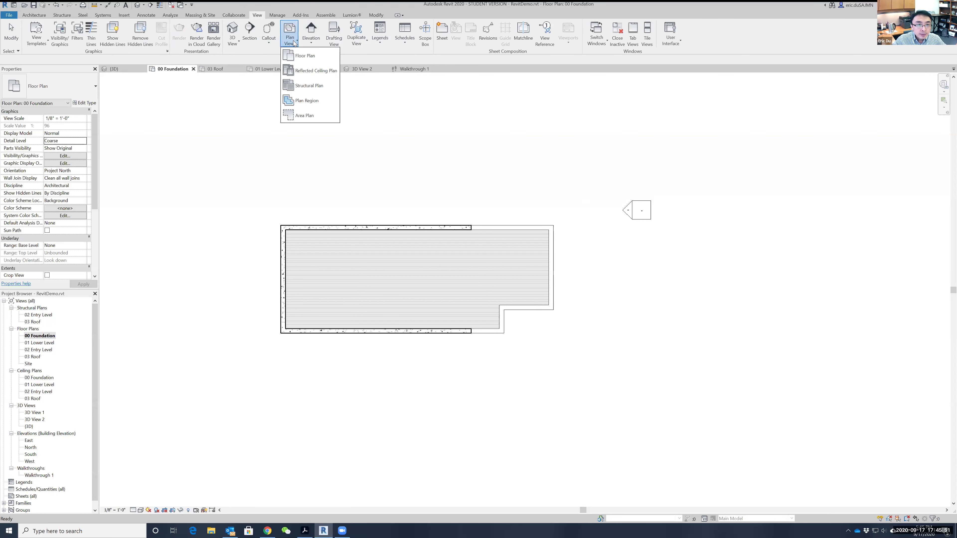
pyautogui.click(301, 87)
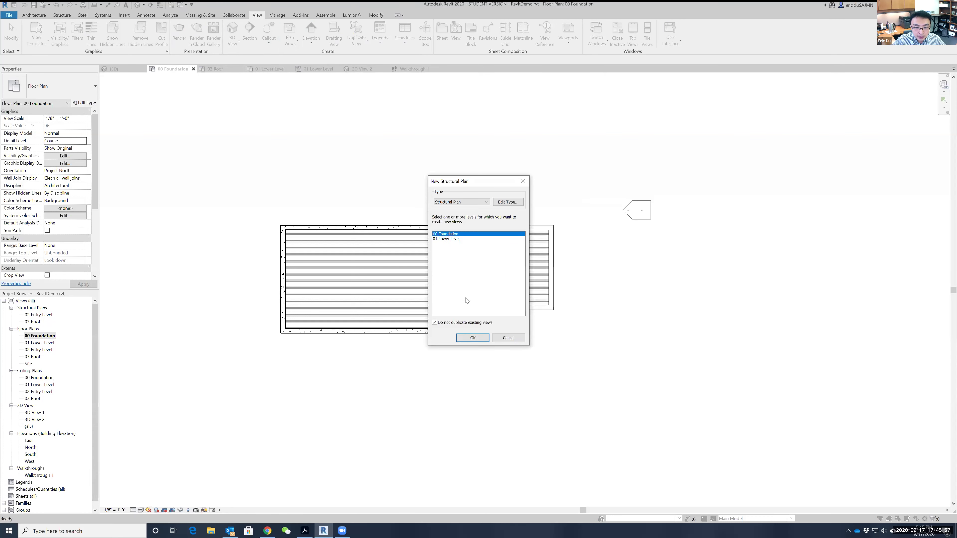
pyautogui.click(466, 338)
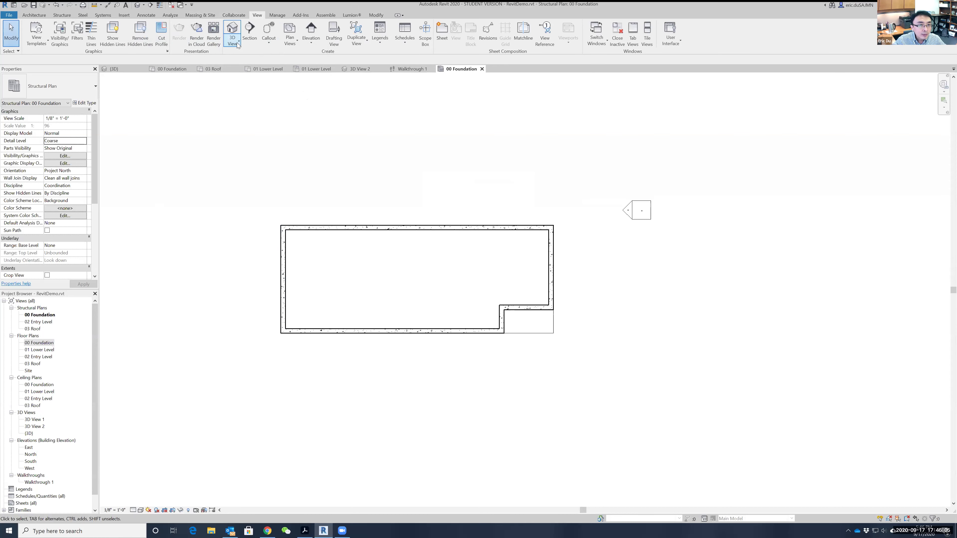
# - Create a new structural plan view for the 01 Lower Level
pyautogui.click(291, 34)
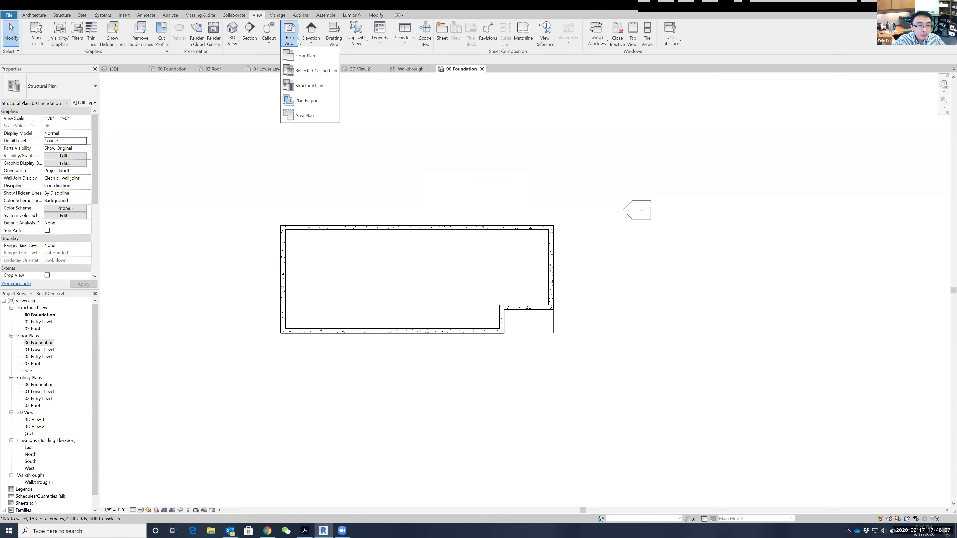
pyautogui.click(314, 86)
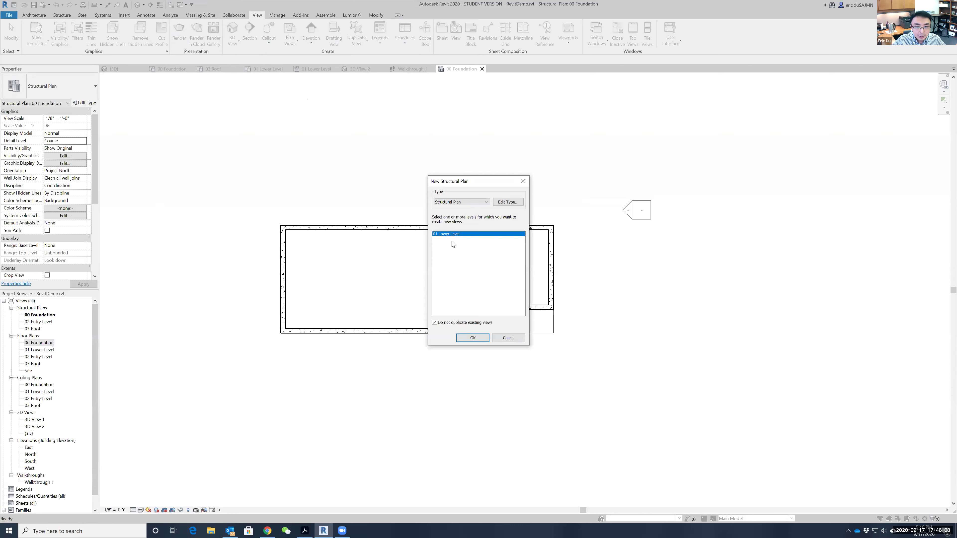
pyautogui.click(474, 338)
# - Open the 00 Foundation structural plan view
pyautogui.click(43, 316)
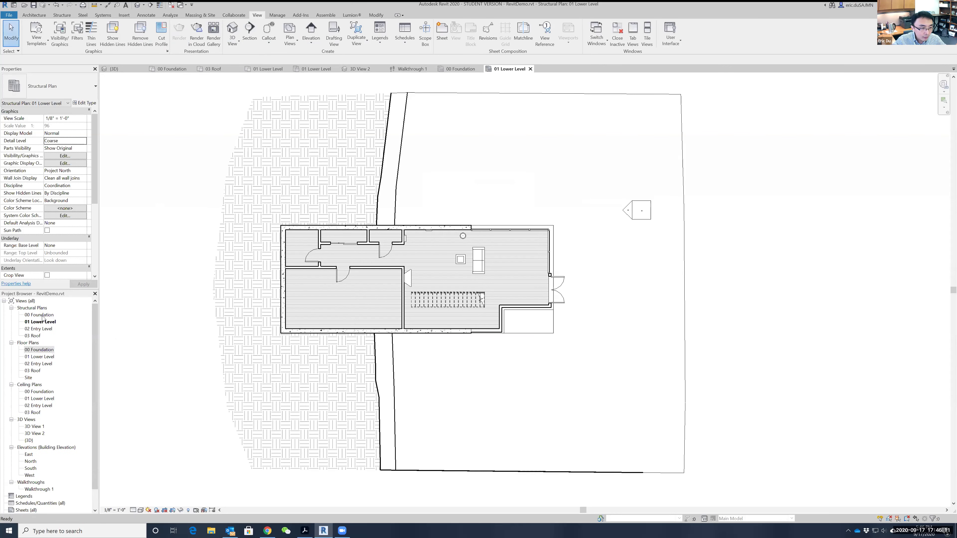
pyautogui.click(44, 315)
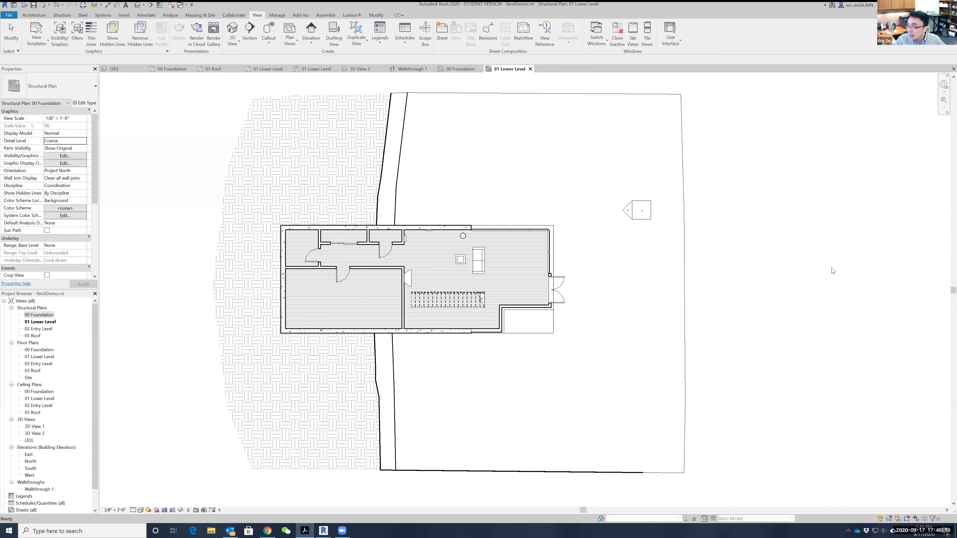
pyautogui.doubleClick(39, 316)
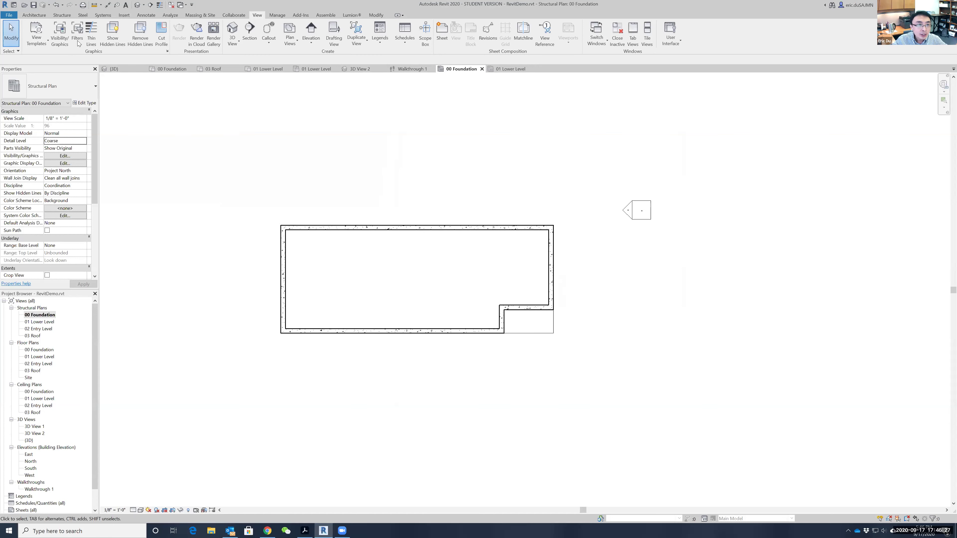
# - Draw a horizontal structural grid line along the centerline of the upper foundation wall, extending past both ends of the building
pyautogui.click(62, 16)
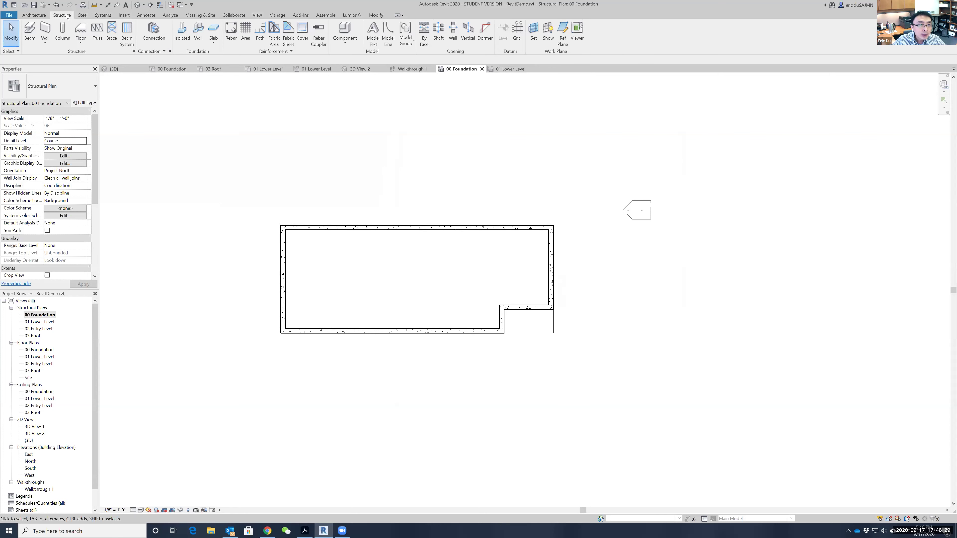
pyautogui.click(41, 315)
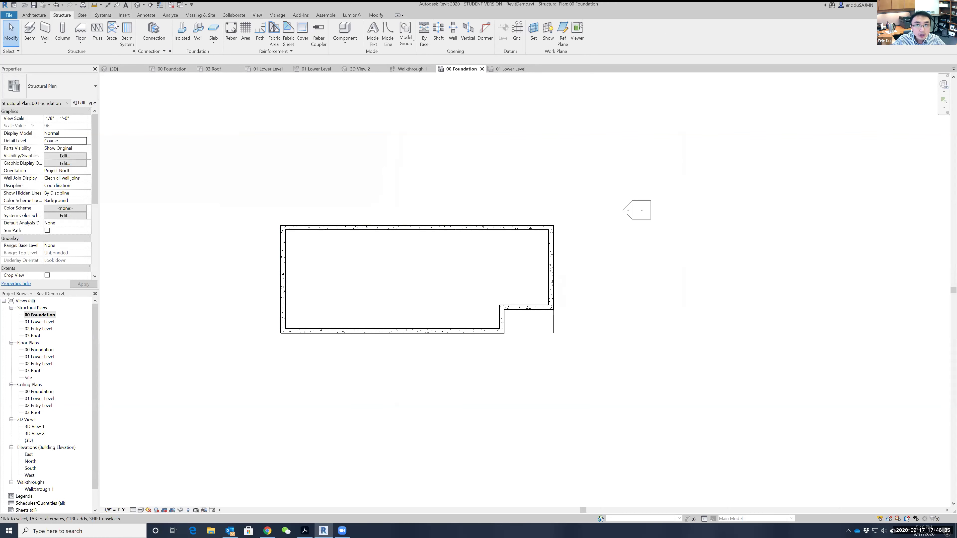
pyautogui.click(516, 31)
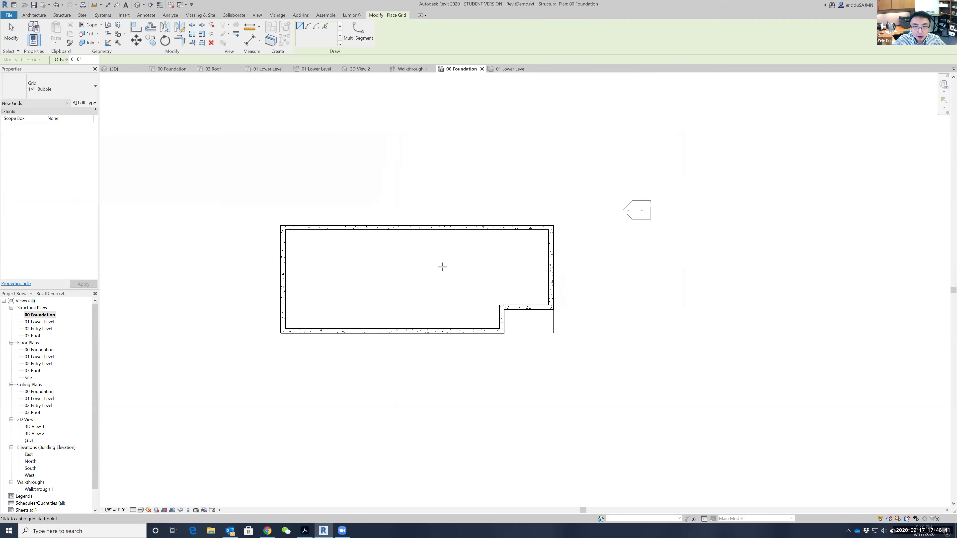
pyautogui.click(249, 227)
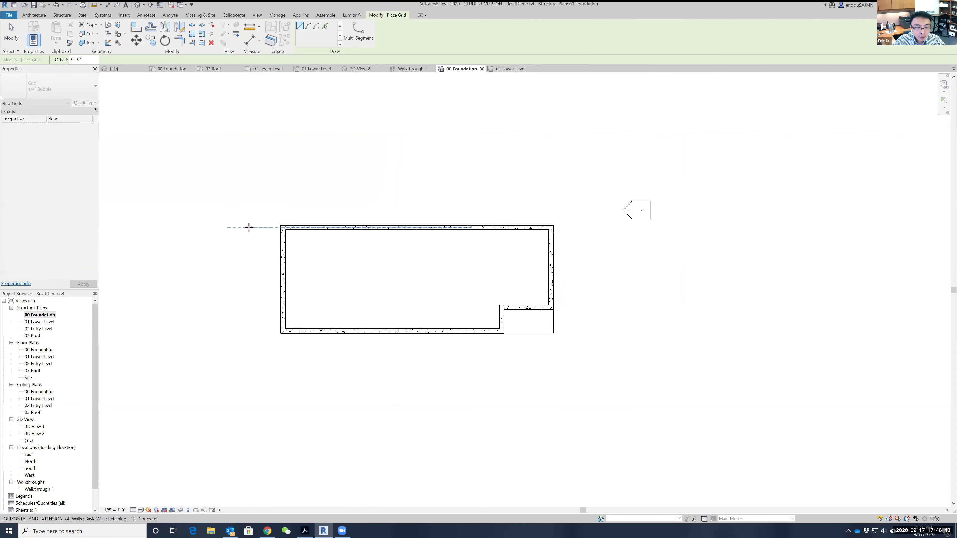
pyautogui.click(688, 227)
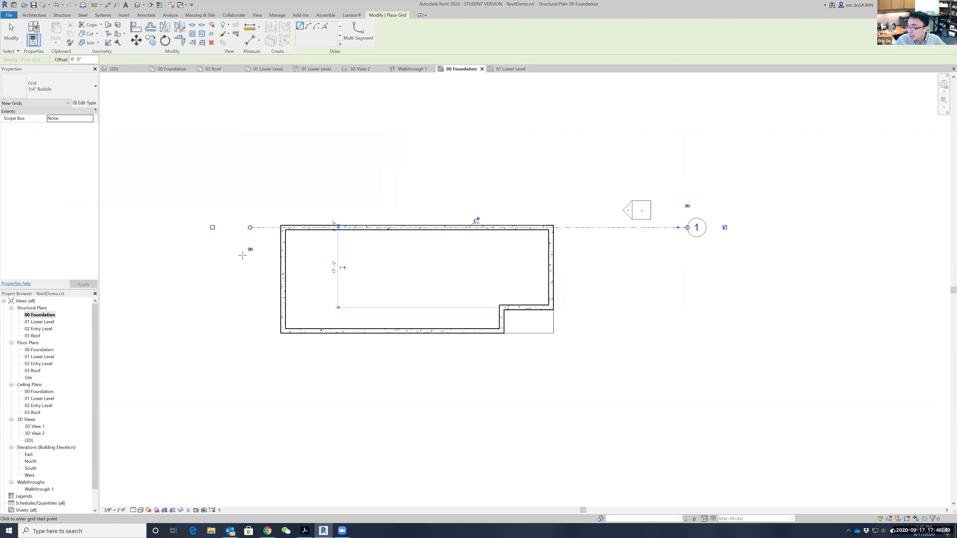
# - Draw three more horizontal grid lines below grid 1: spaced about 3'-0" and 3'-6", with the third along the short stepped wall's centerline
pyautogui.click(250, 241)
pyautogui.click(687, 241)
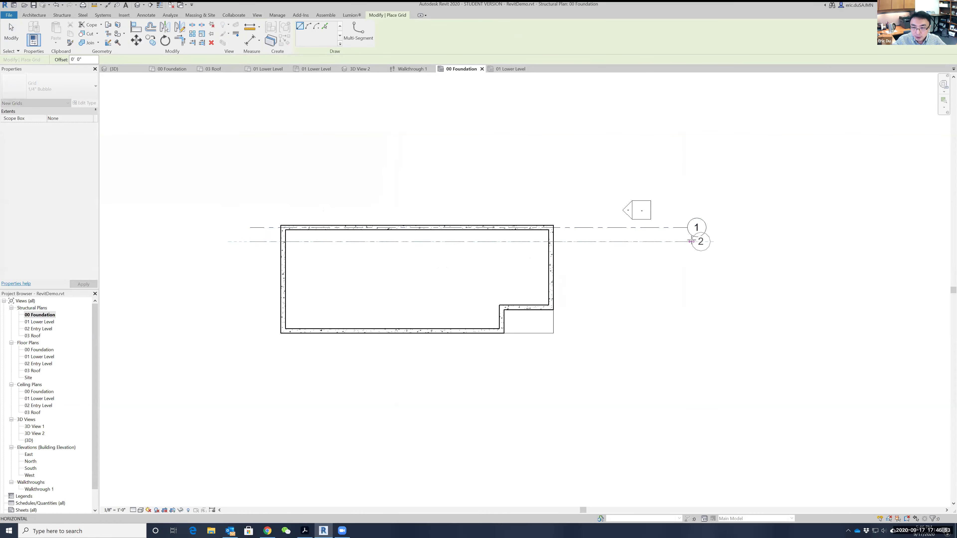
pyautogui.click(228, 257)
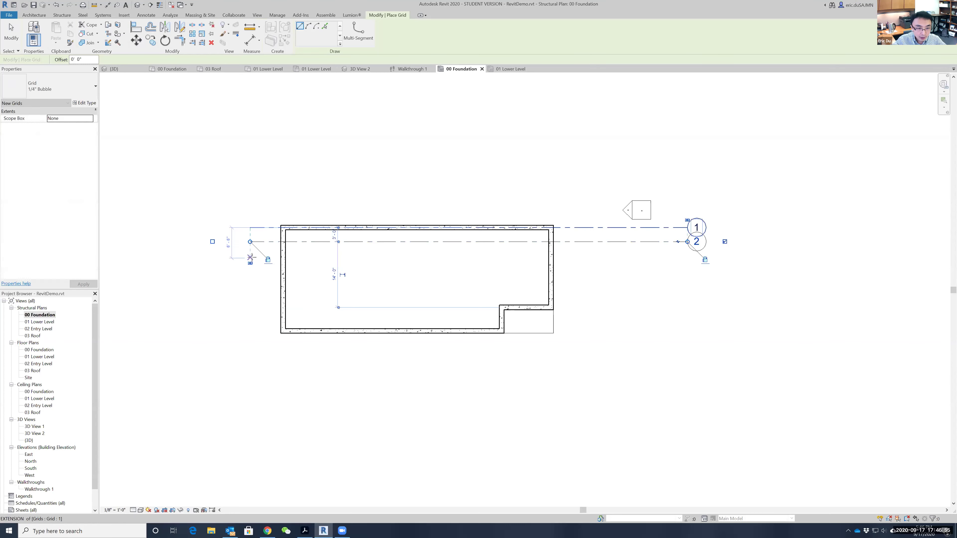
pyautogui.click(687, 258)
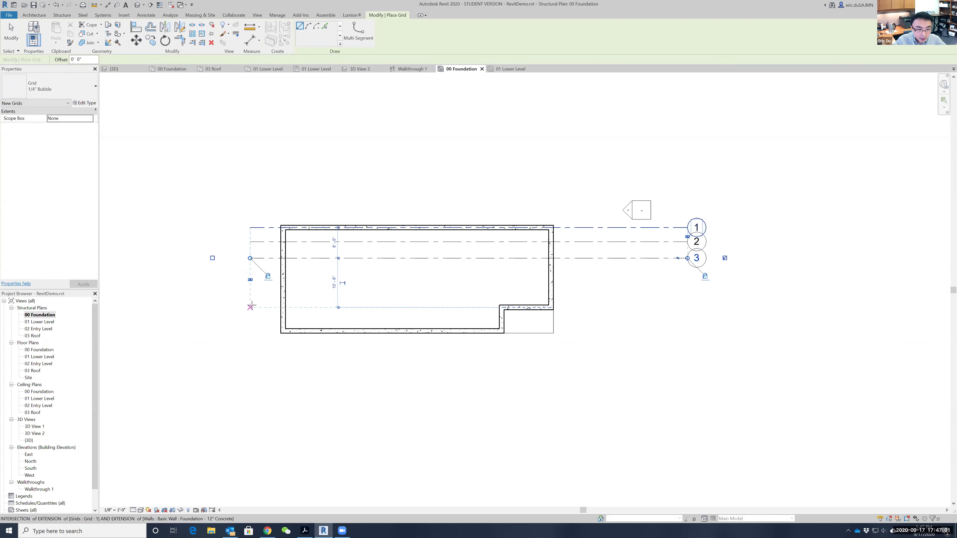
pyautogui.click(228, 307)
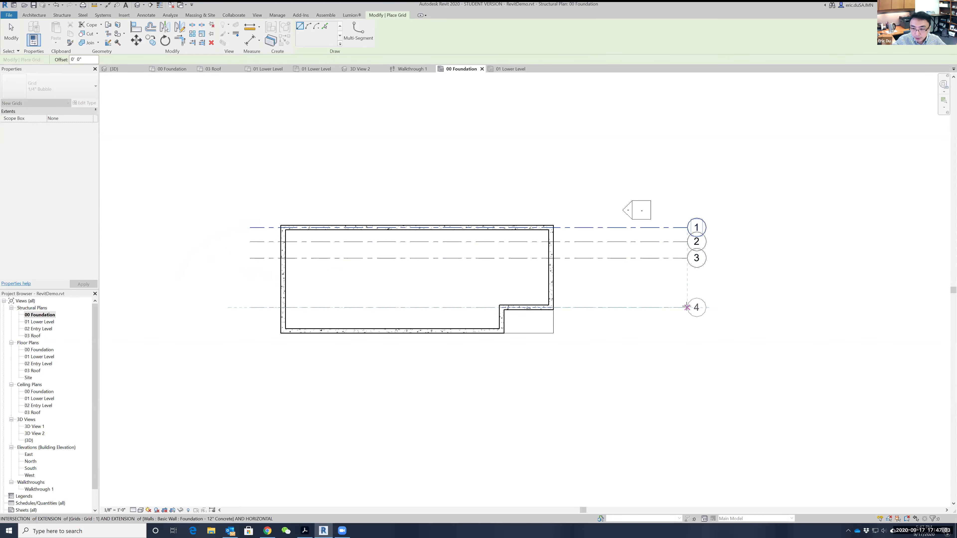
pyautogui.click(688, 307)
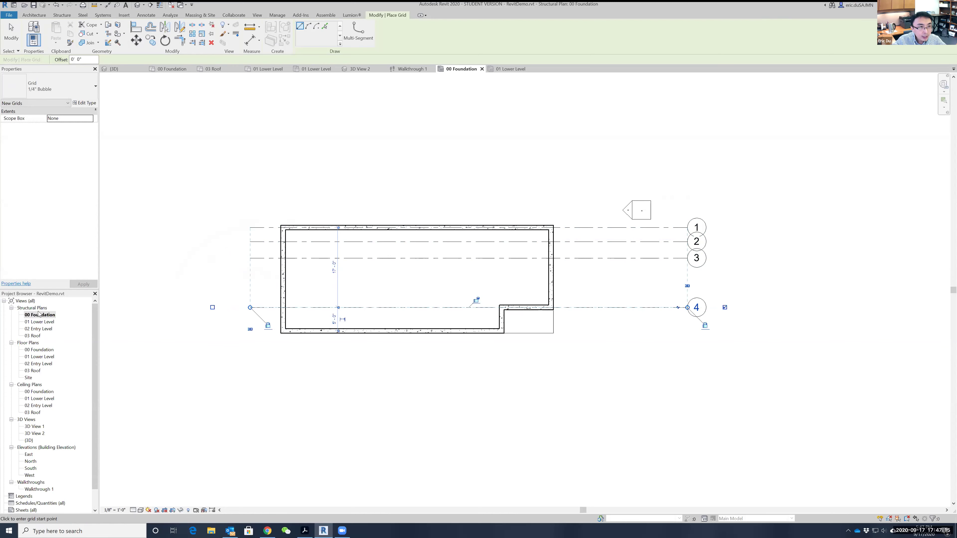
pyautogui.click(259, 16)
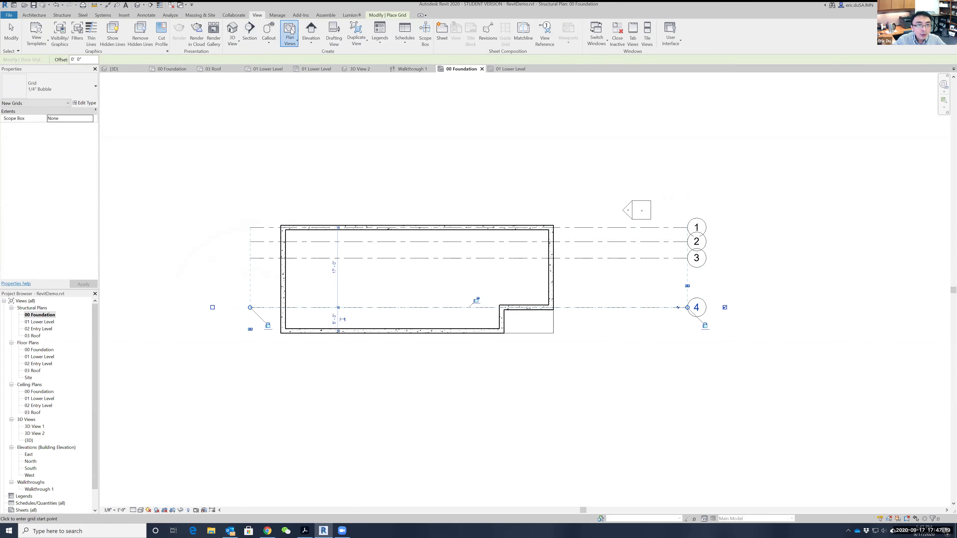
pyautogui.click(290, 38)
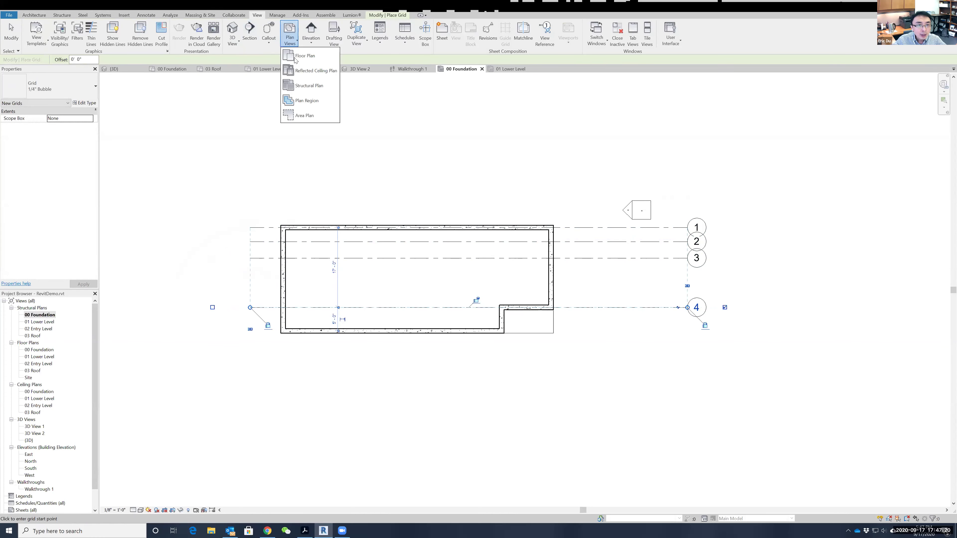
pyautogui.click(304, 86)
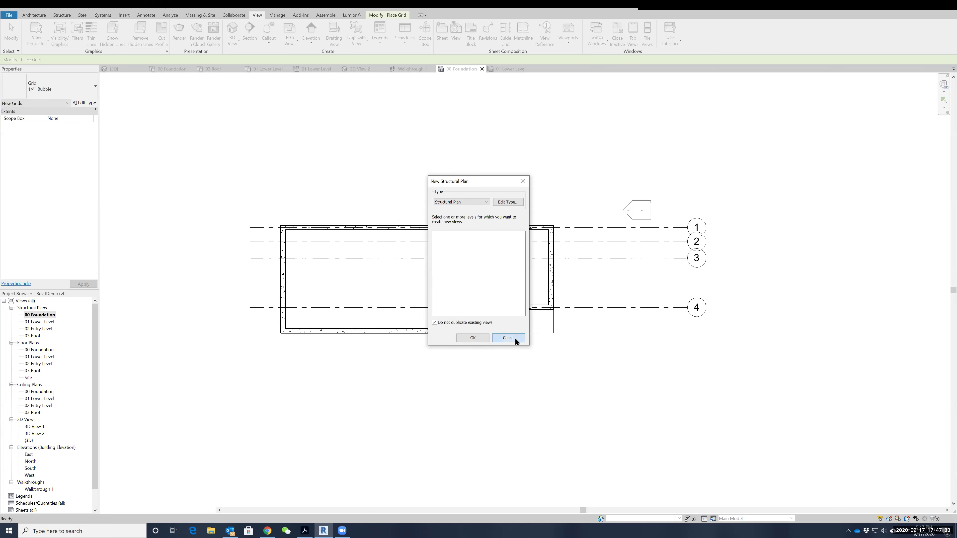
pyautogui.click(508, 337)
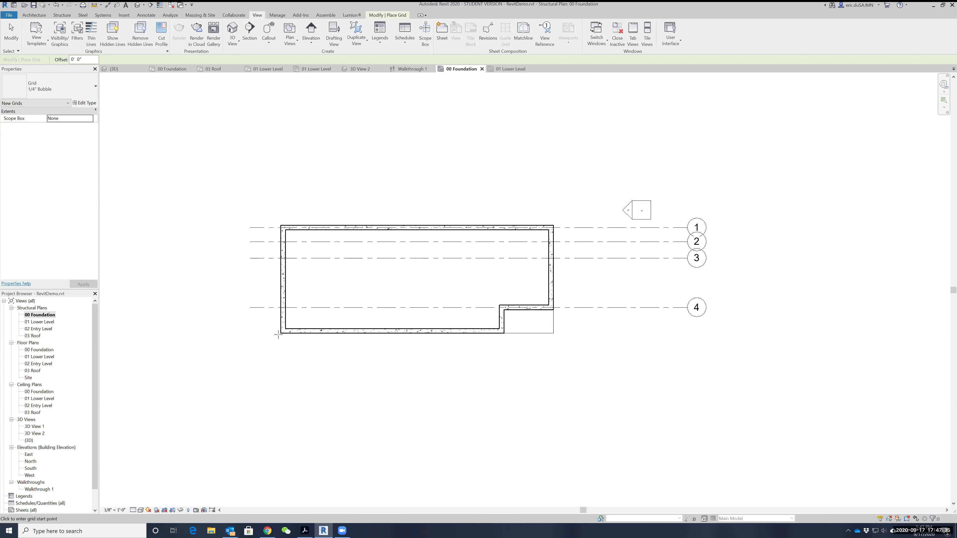
# - Draw a horizontal grid line along the centerline of the lowest foundation wall, ending in line with the other grid bubbles
pyautogui.click(256, 331)
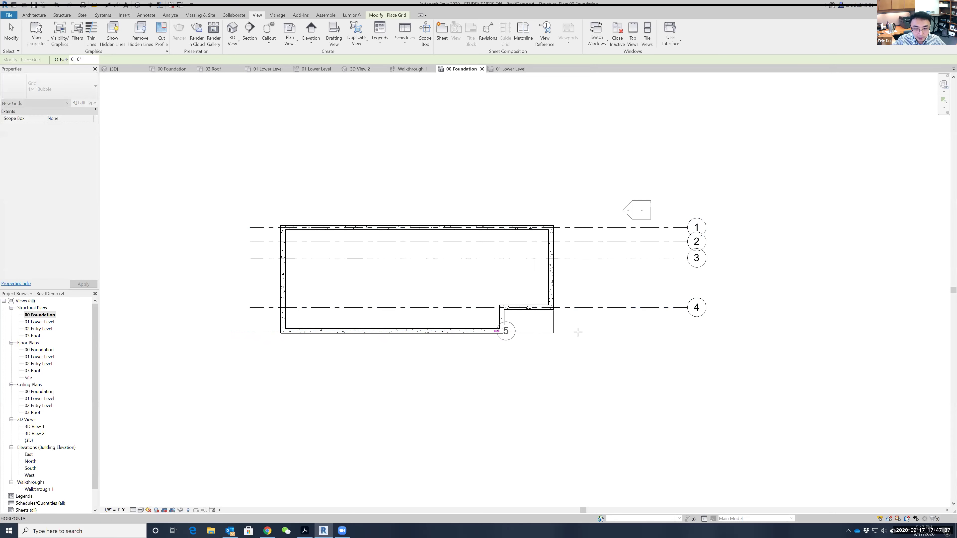
pyautogui.click(687, 331)
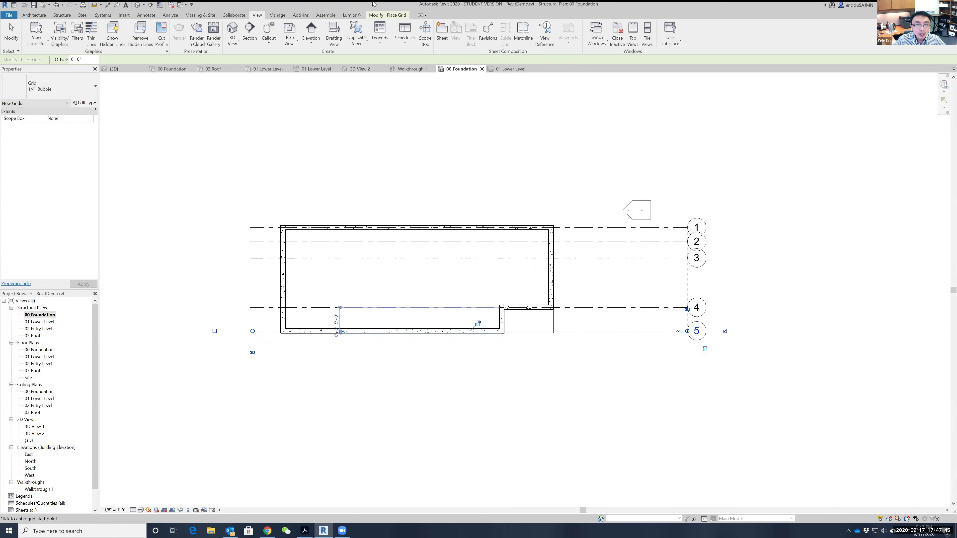
# - Place an aligned dimension string across grids 1 to 4 and constrain their spacings to be equal
pyautogui.click(379, 17)
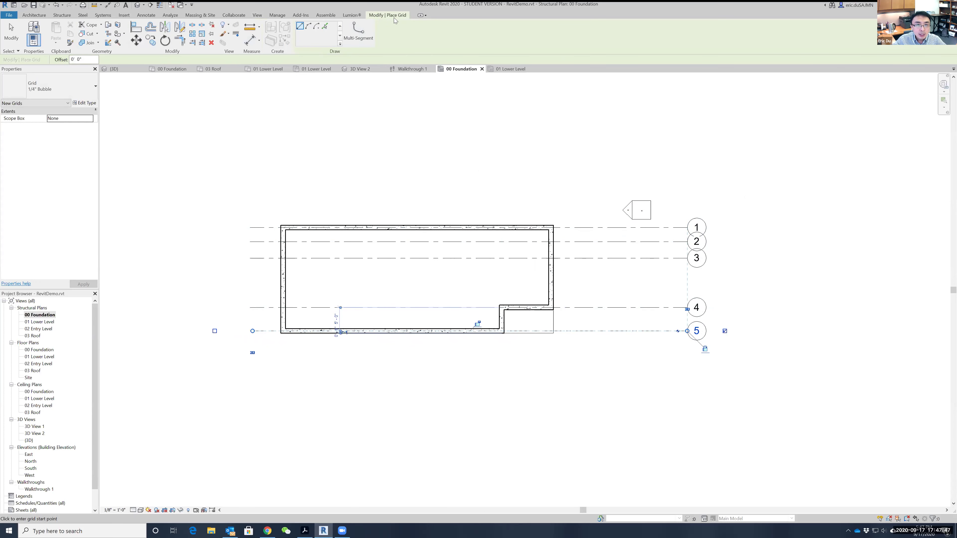
pyautogui.click(250, 41)
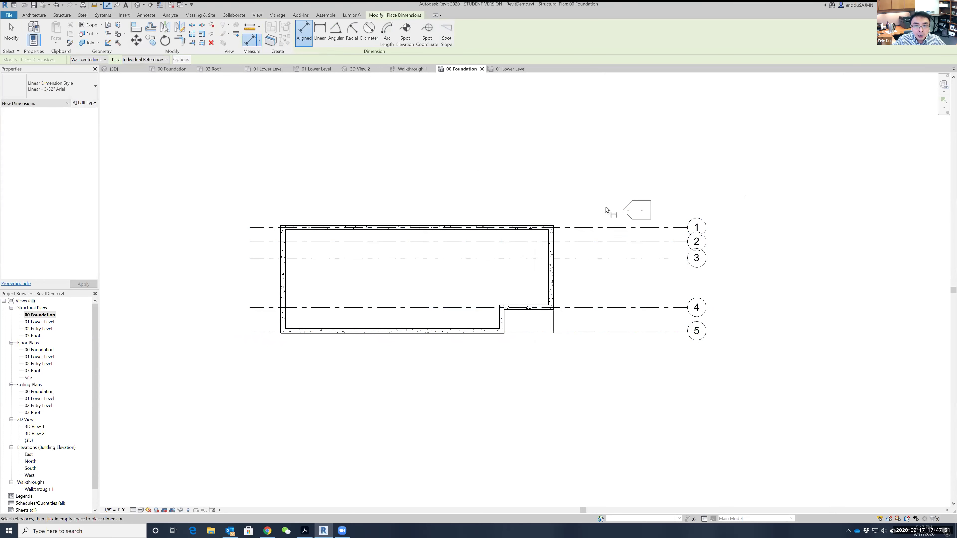
pyautogui.click(649, 228)
pyautogui.click(646, 241)
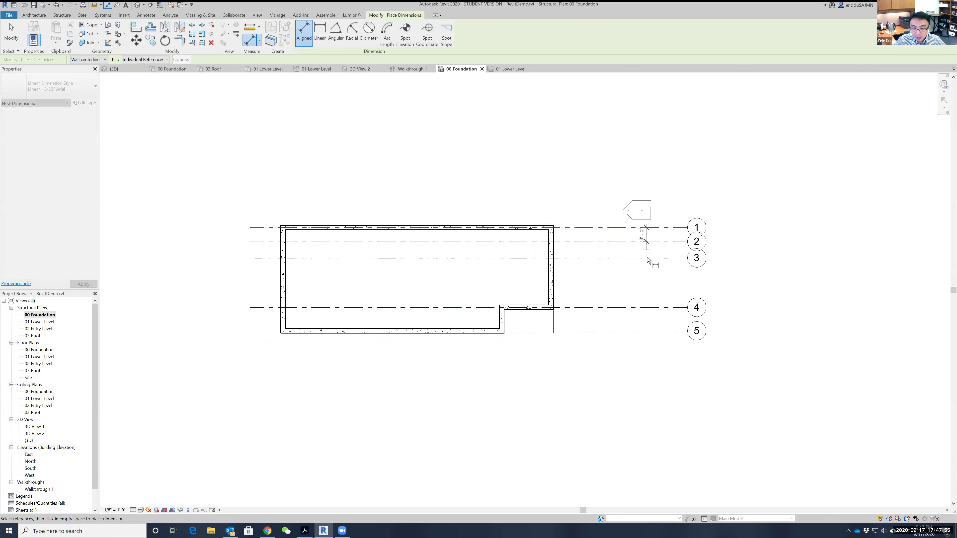
pyautogui.click(647, 259)
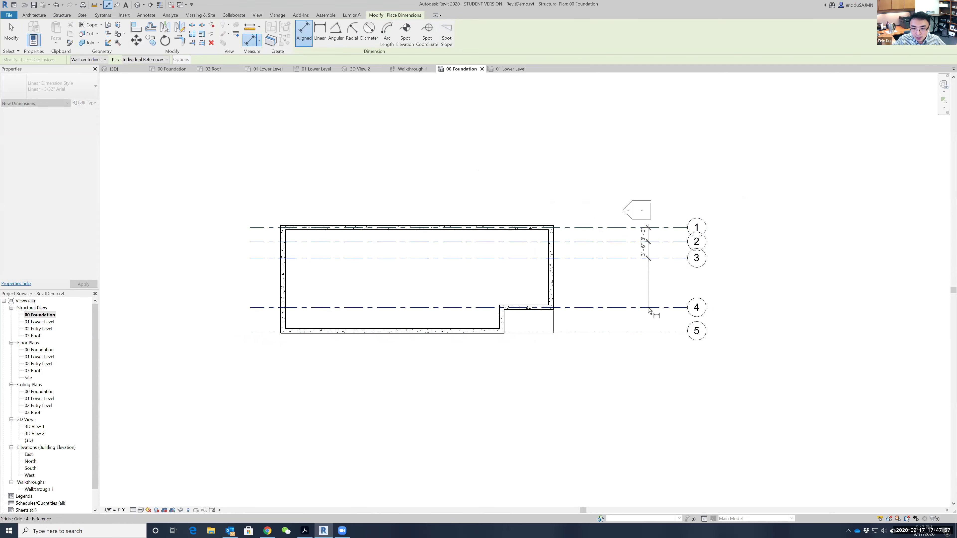
pyautogui.click(647, 308)
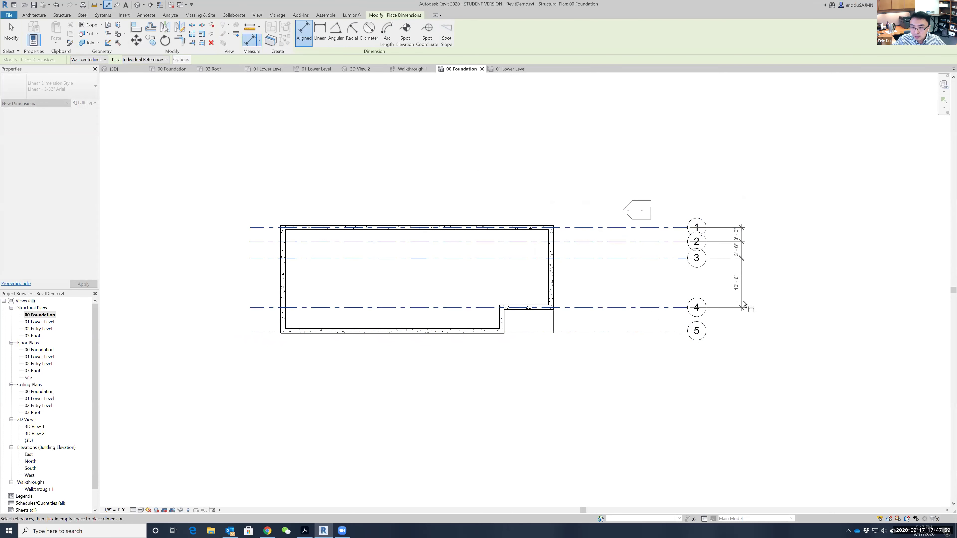
pyautogui.click(648, 306)
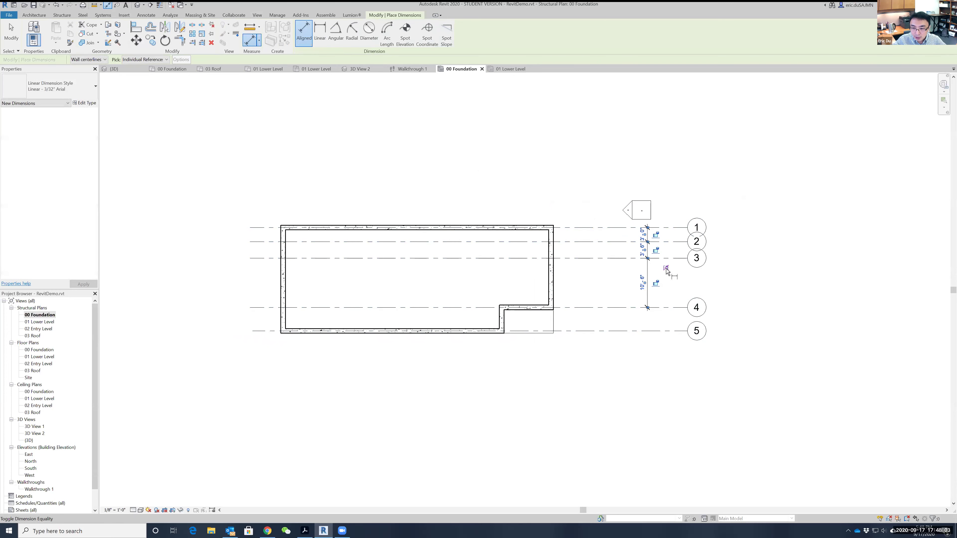
pyautogui.click(665, 268)
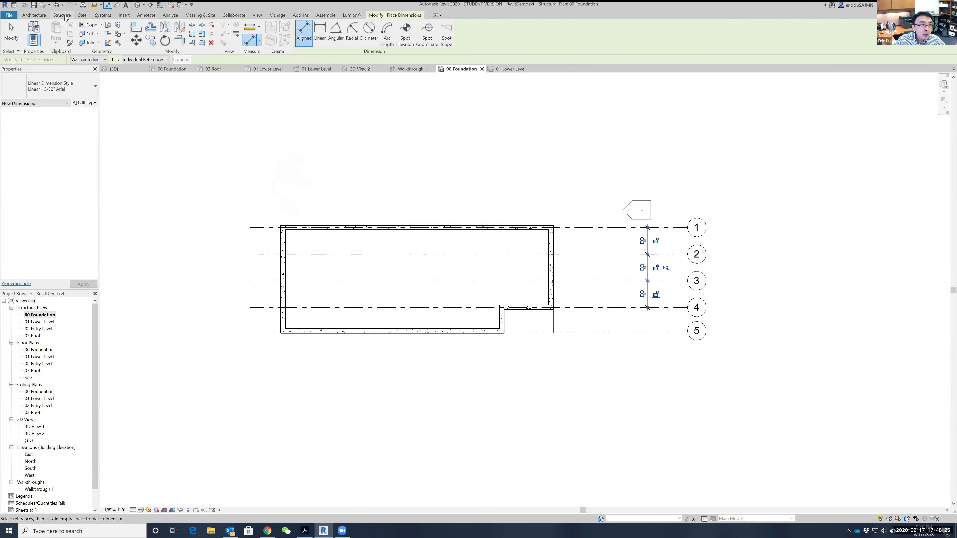
# - Draw a vertical grid line along the centerline of the building's left foundation wall and label it A
pyautogui.scroll(10, 333, 18)
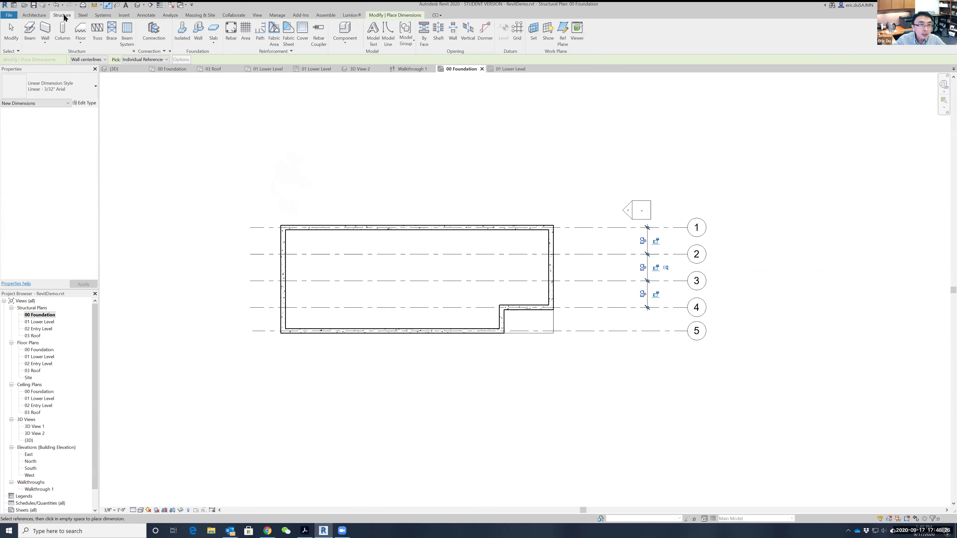
pyautogui.click(517, 32)
pyautogui.click(283, 168)
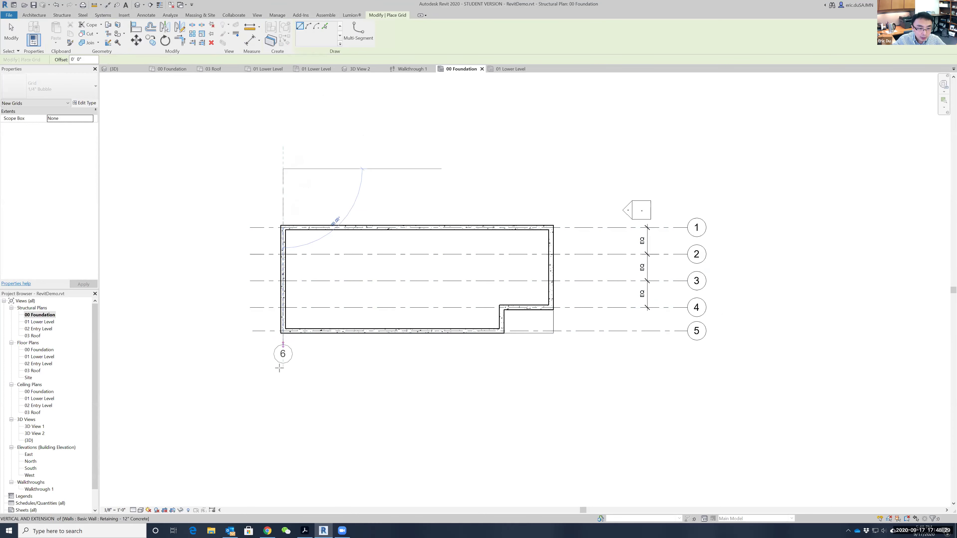
pyautogui.click(283, 380)
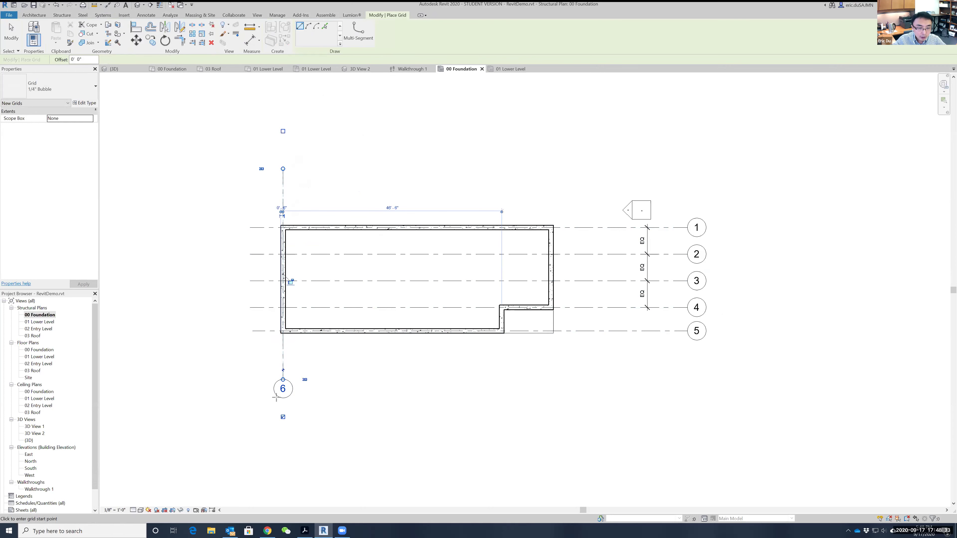
pyautogui.click(282, 389)
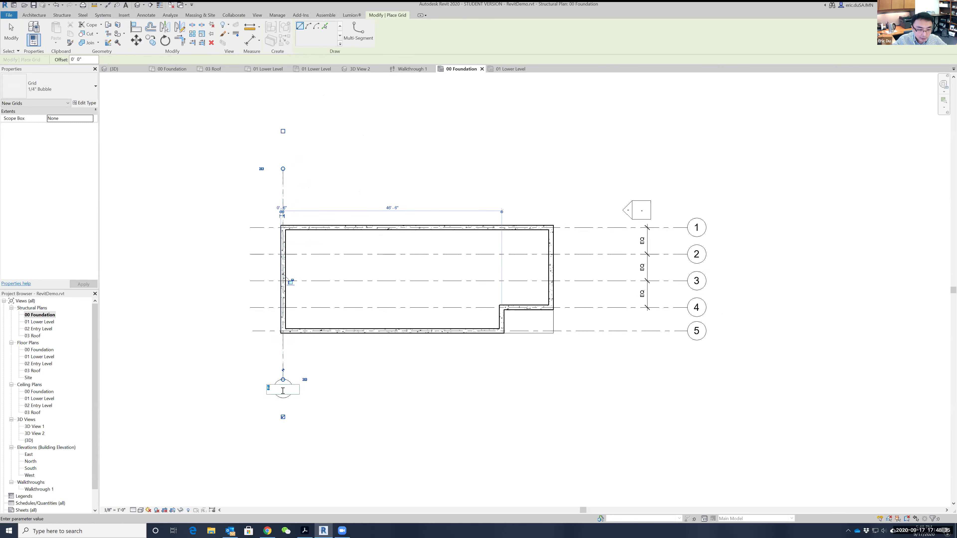
pyautogui.write('A')
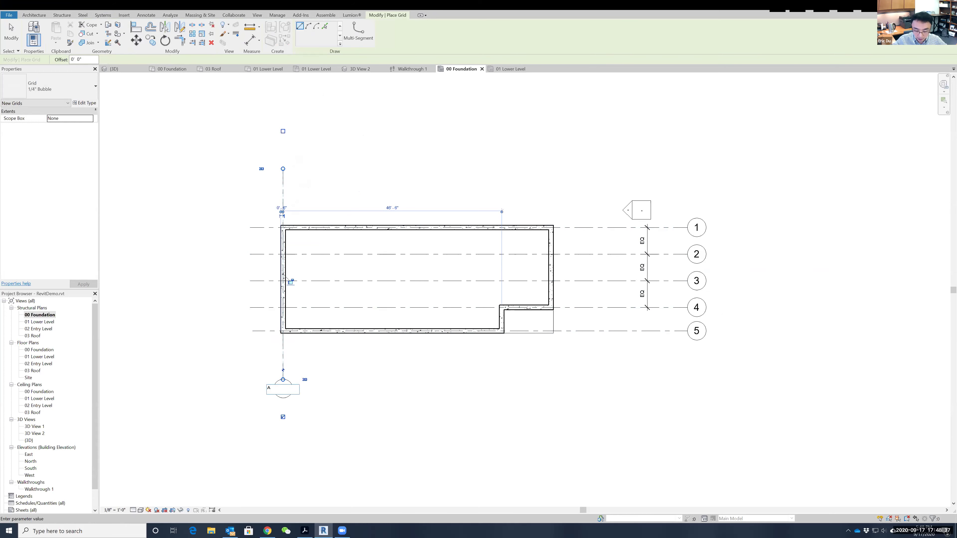
pyautogui.press('Return')
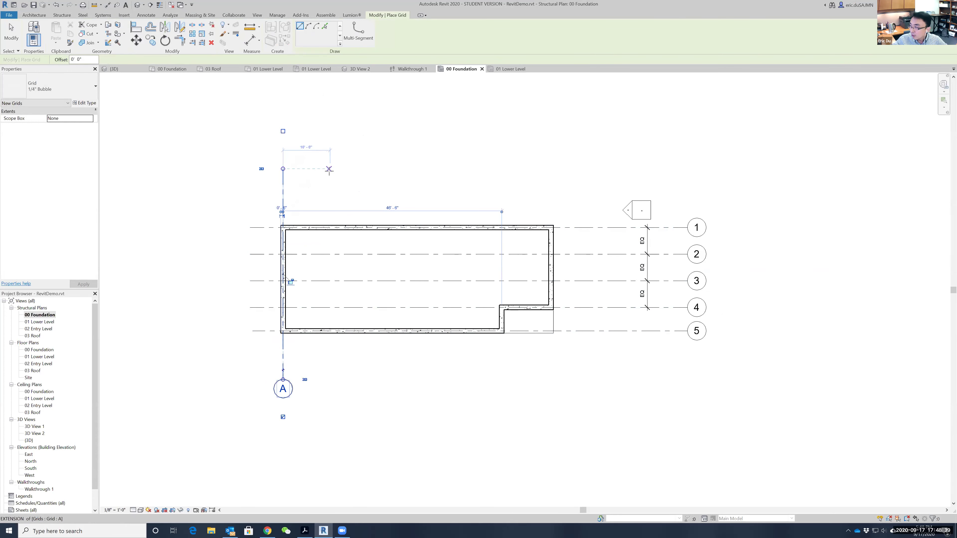
# - Draw three vertical grid lines to the right of grid A, spaced about 10'-6", 11'-6" and 9'-0", with ends aligned to grid A
pyautogui.click(330, 169)
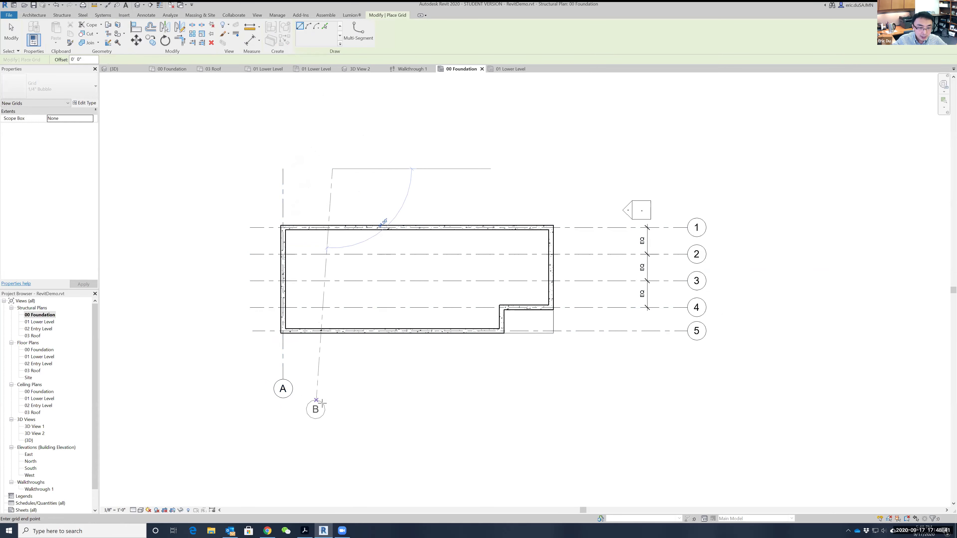
pyautogui.click(330, 378)
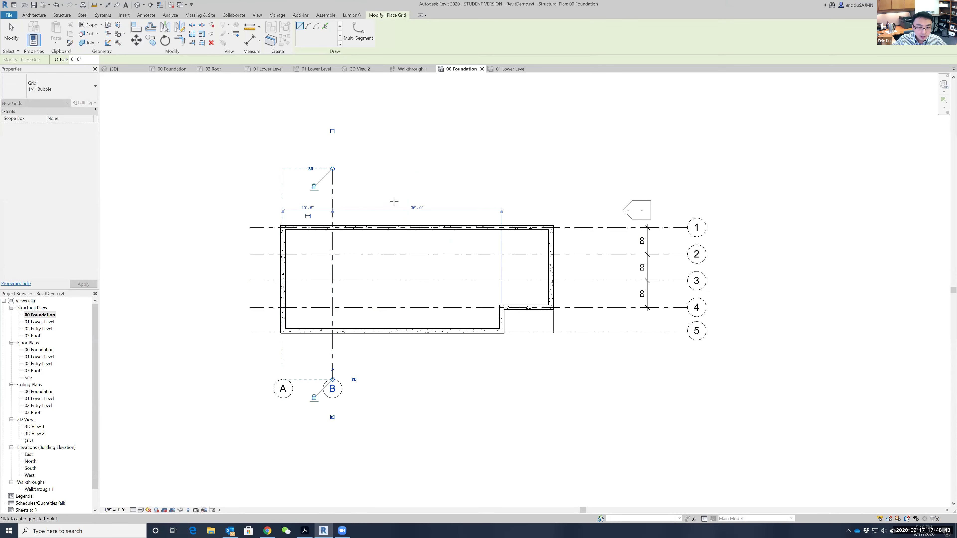
pyautogui.click(386, 169)
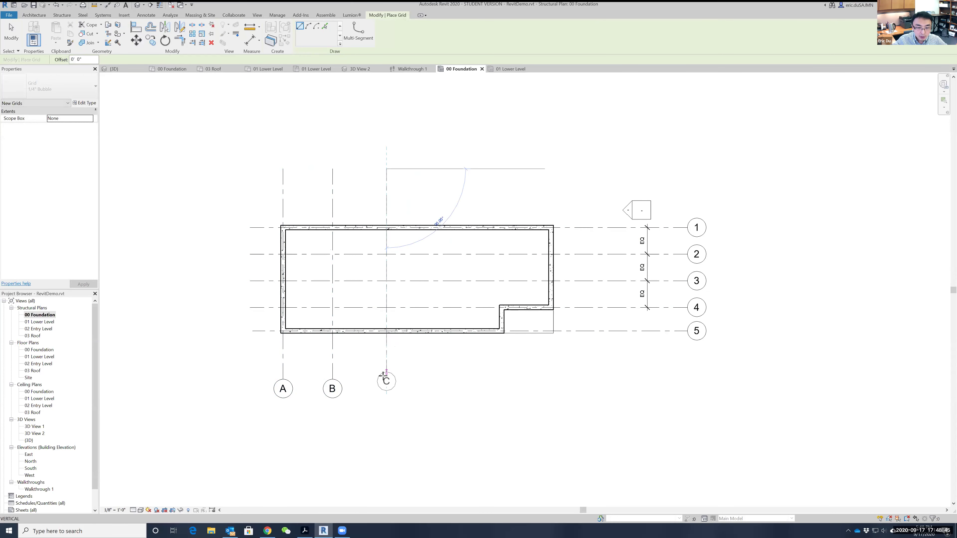
pyautogui.click(385, 379)
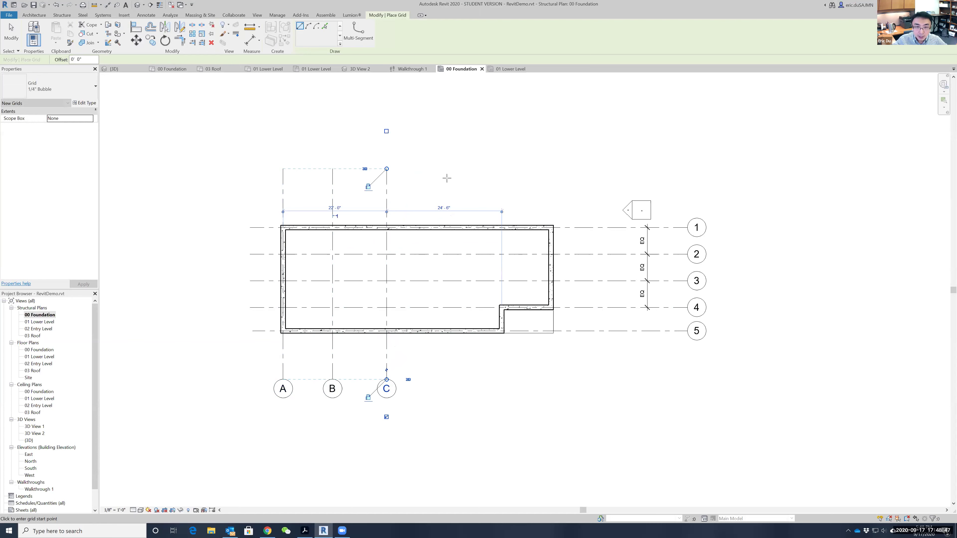
pyautogui.click(429, 169)
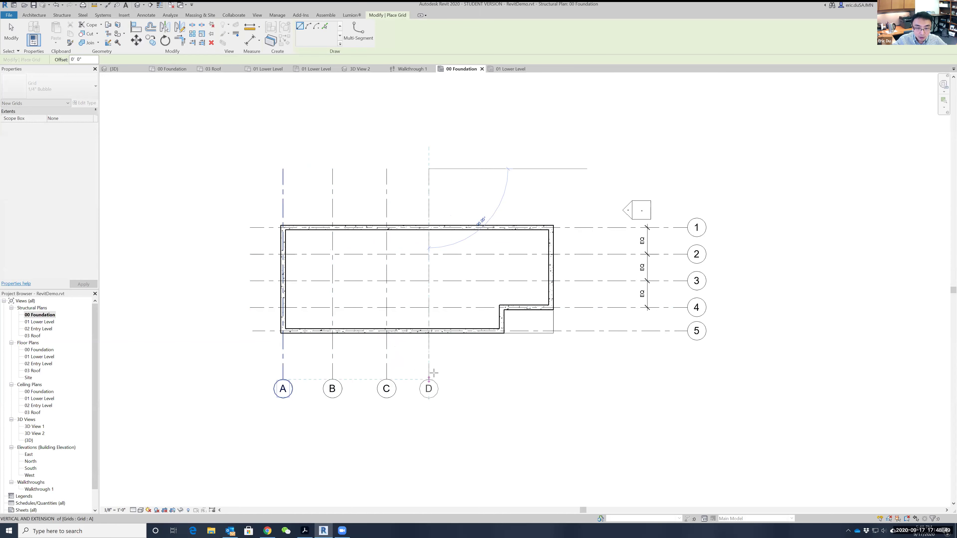
pyautogui.click(429, 379)
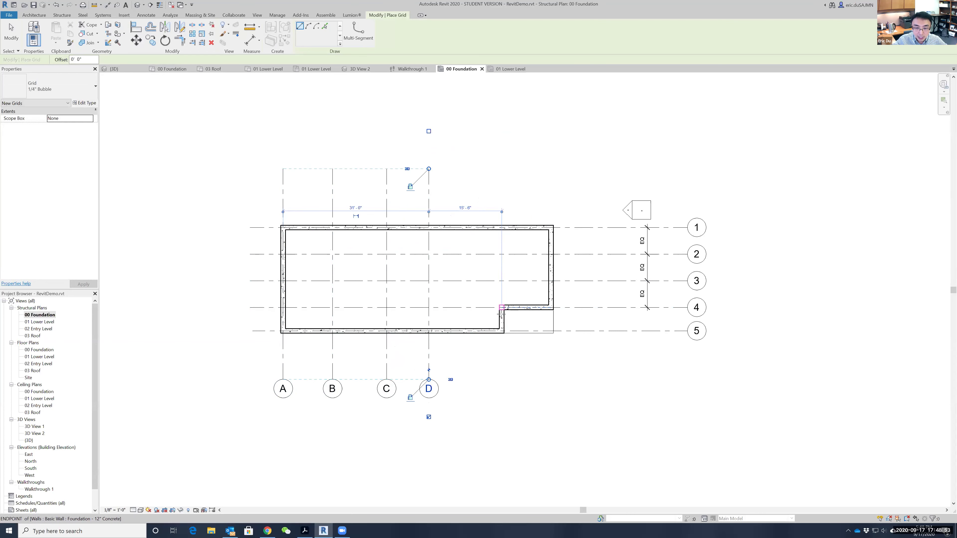
# - Draw two vertical grid lines along the centerlines of the short wall at the building's notch and the right foundation wall
pyautogui.click(501, 168)
pyautogui.click(502, 379)
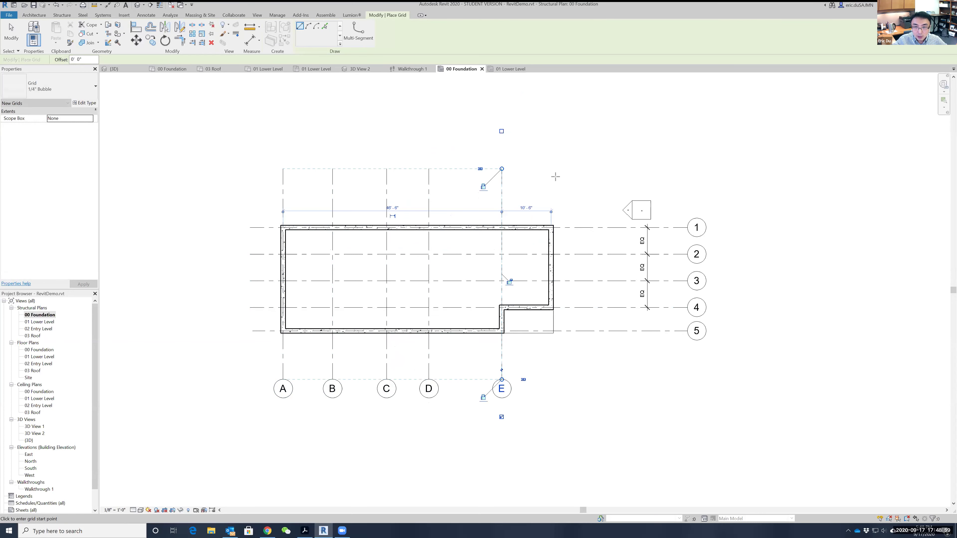
pyautogui.click(550, 169)
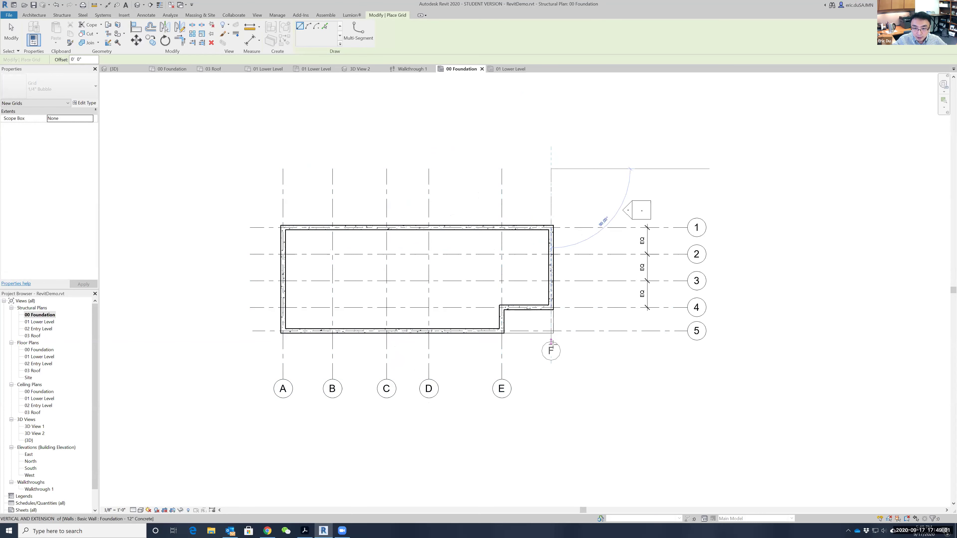
pyautogui.click(551, 379)
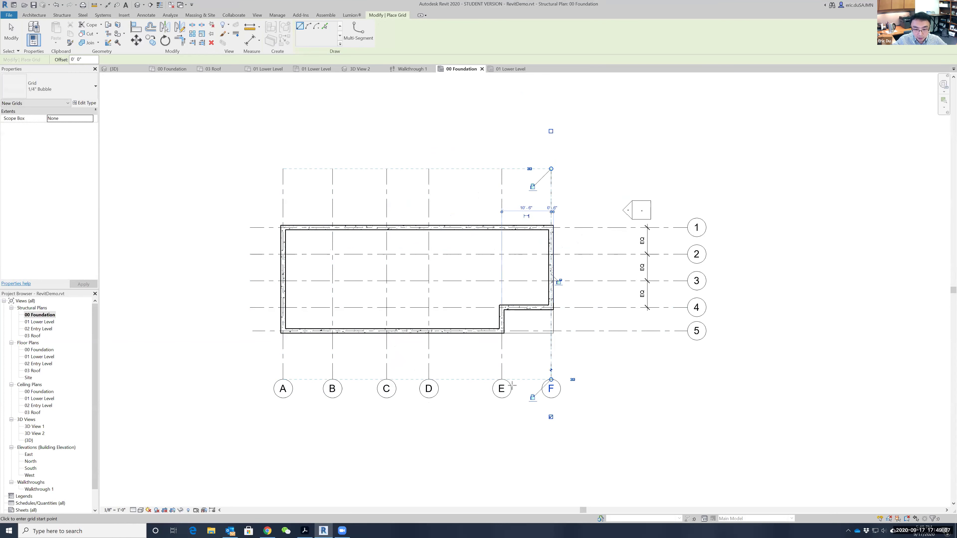
# - Place an aligned dimension string across grids A to E below the grid bubbles and constrain their spacings to be equal
pyautogui.click(249, 41)
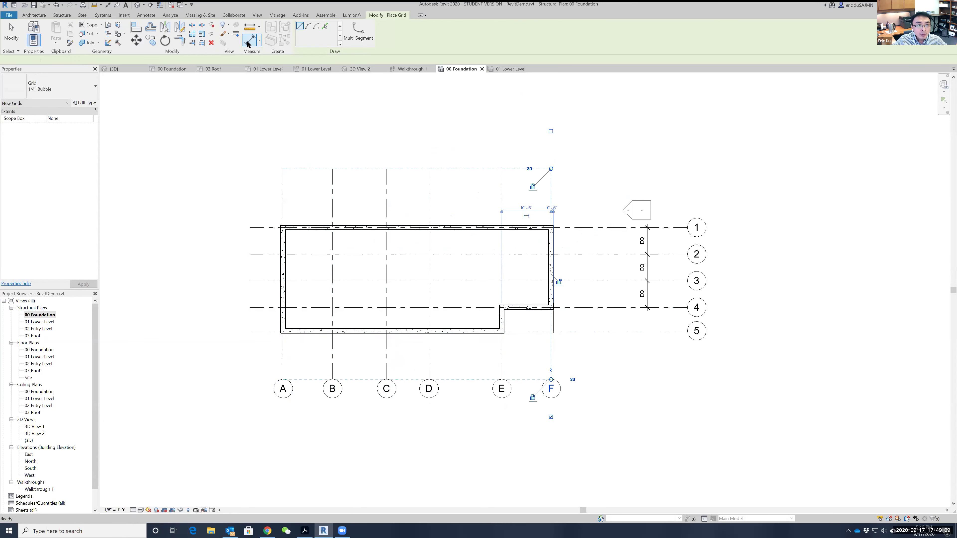
pyautogui.click(283, 364)
pyautogui.click(333, 364)
pyautogui.click(386, 364)
pyautogui.click(428, 364)
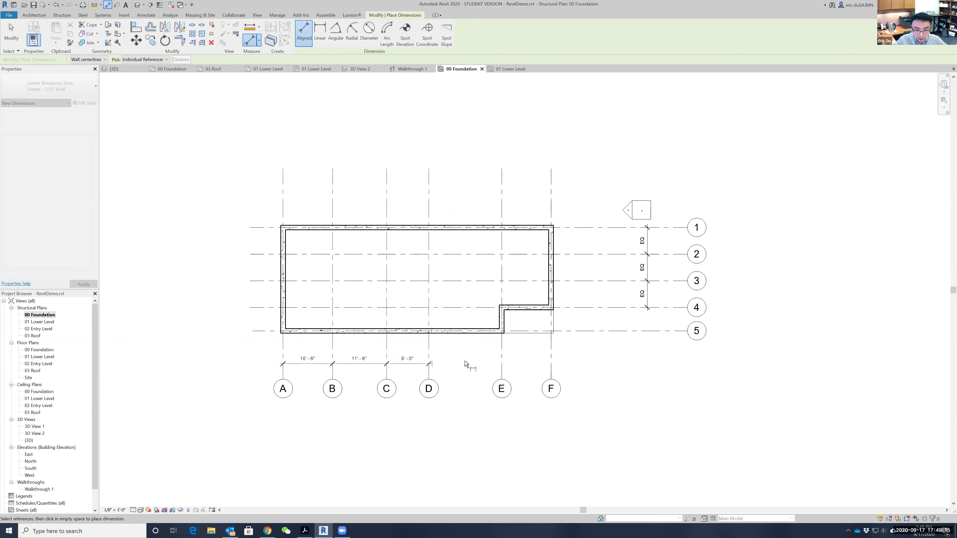
pyautogui.click(501, 364)
pyautogui.click(475, 454)
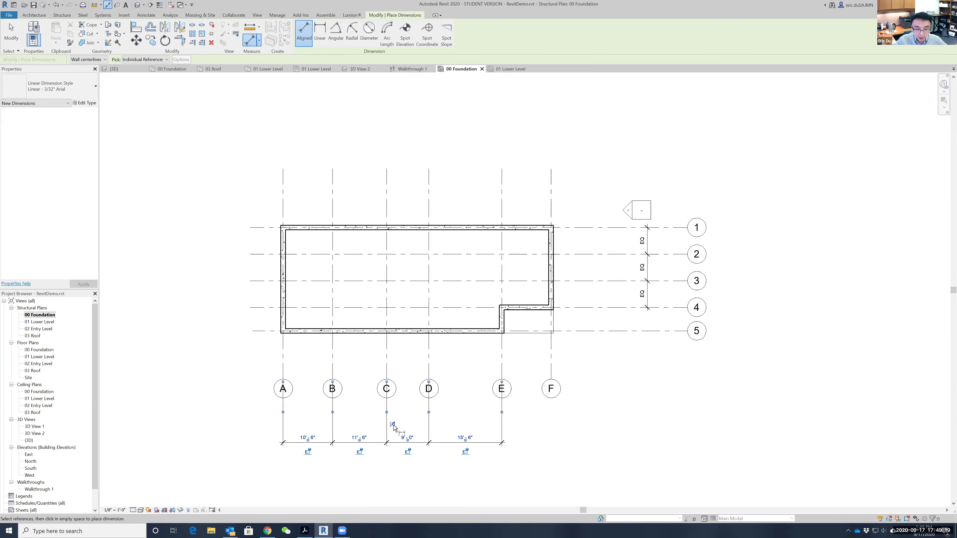
pyautogui.click(392, 424)
pyautogui.press('Escape')
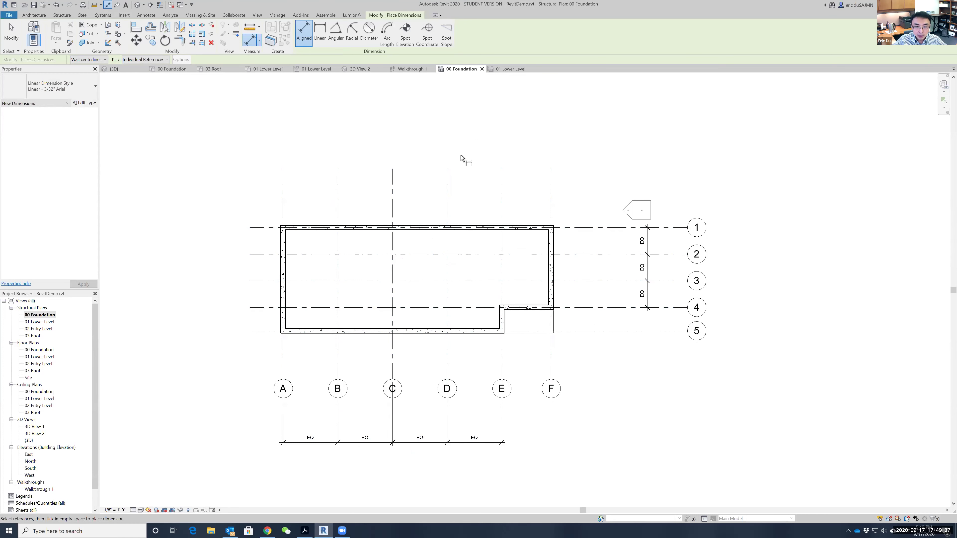
pyautogui.press('Escape')
pyautogui.press('Escape')
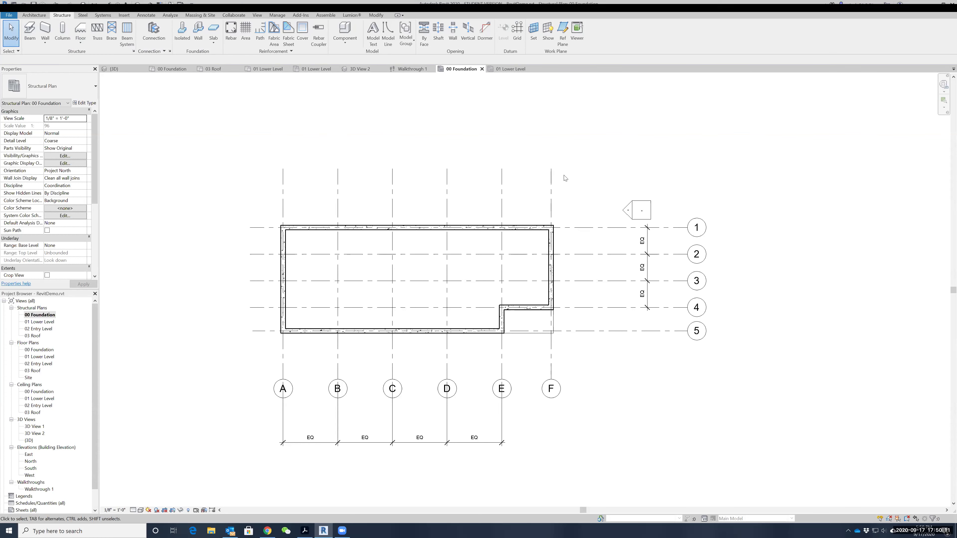
pyautogui.click(583, 227)
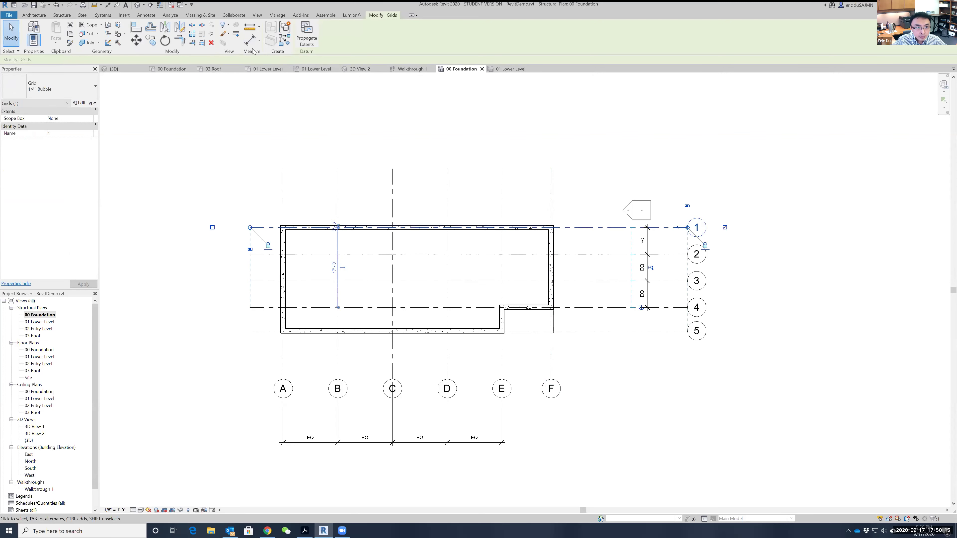
pyautogui.click(248, 40)
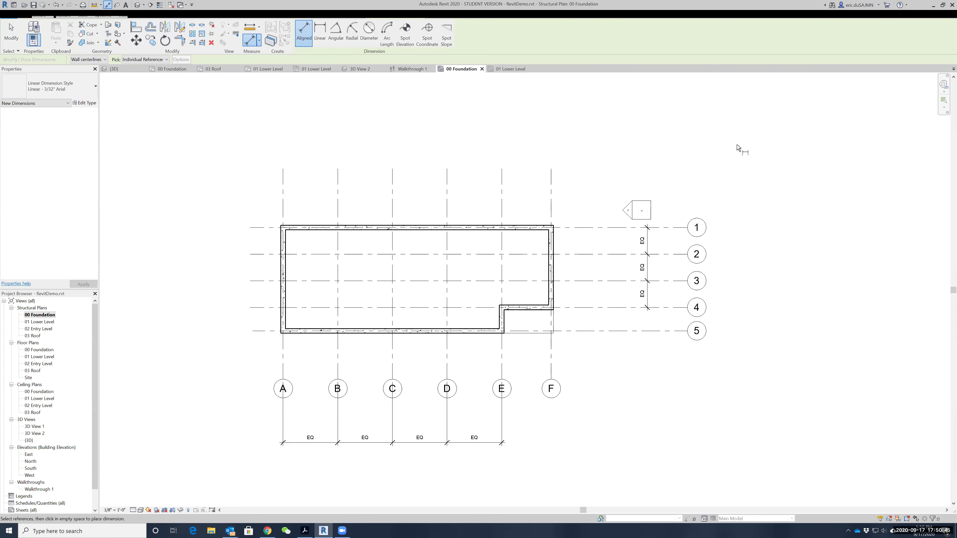
pyautogui.press('Escape')
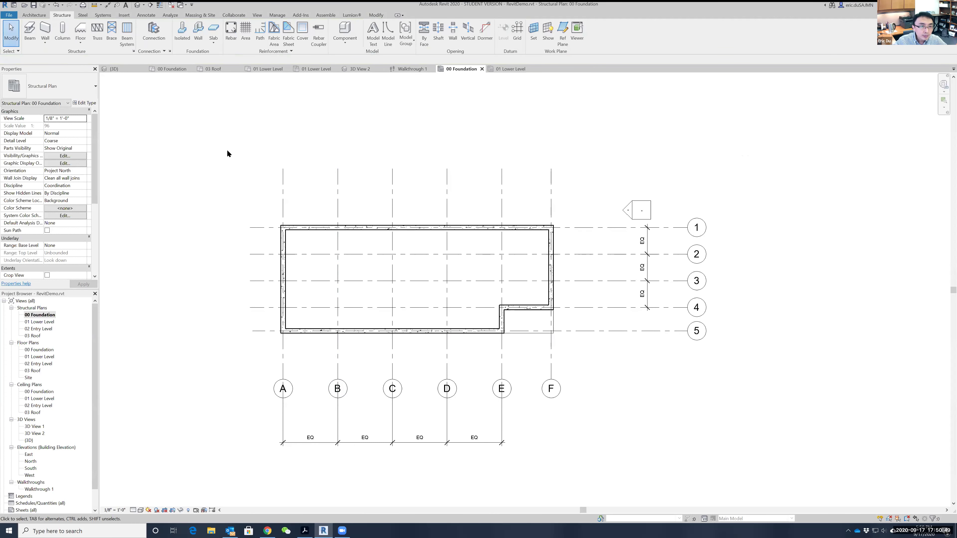
# - Draw a horizontal Generic - 6" structural wall in the empty area above and to the left of the building
pyautogui.click(45, 30)
pyautogui.click(171, 119)
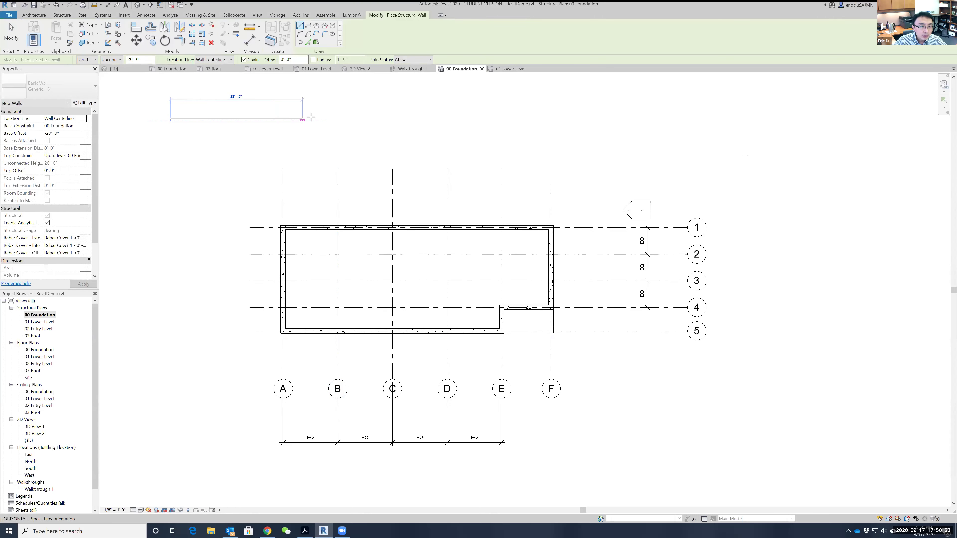
pyautogui.click(312, 120)
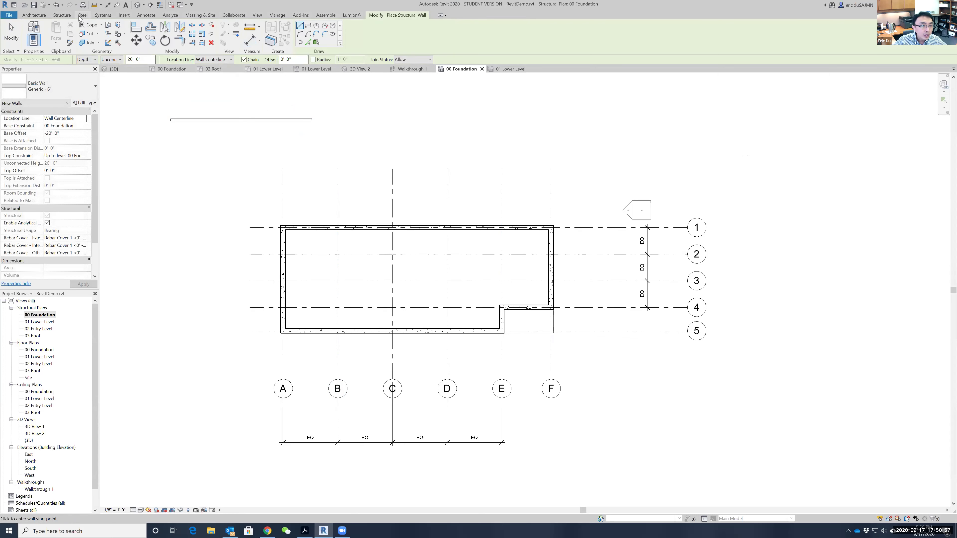
# - Draw three vertical grid lines crossing the separate wall above the building, spaced about 8'-0" and 18'-3"
pyautogui.click(61, 15)
pyautogui.click(512, 32)
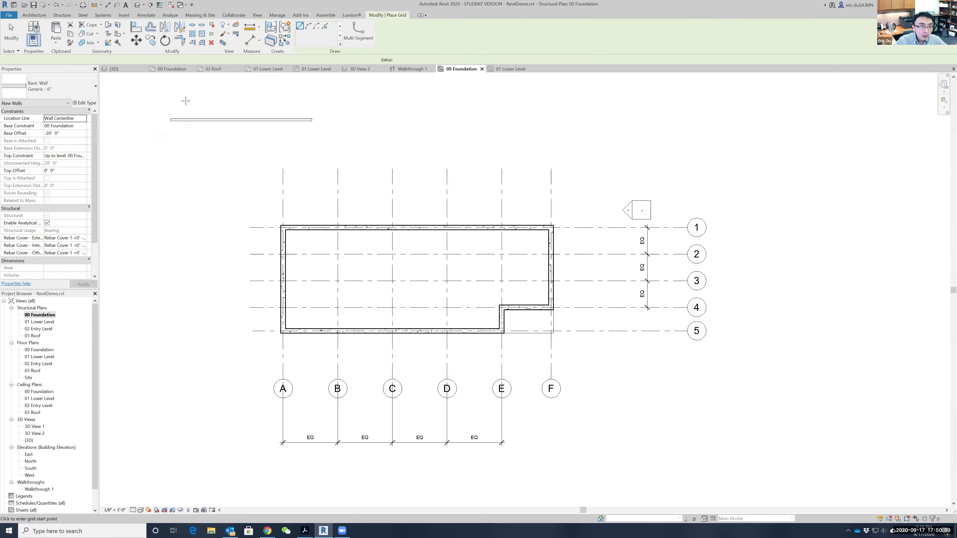
pyautogui.click(176, 94)
pyautogui.click(176, 150)
pyautogui.click(214, 94)
pyautogui.click(214, 150)
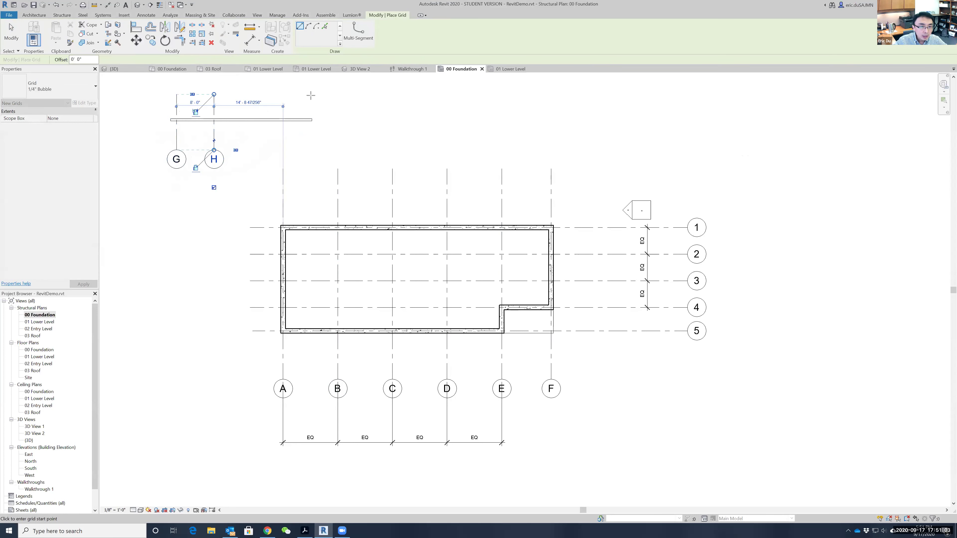
pyautogui.click(300, 90)
pyautogui.click(300, 150)
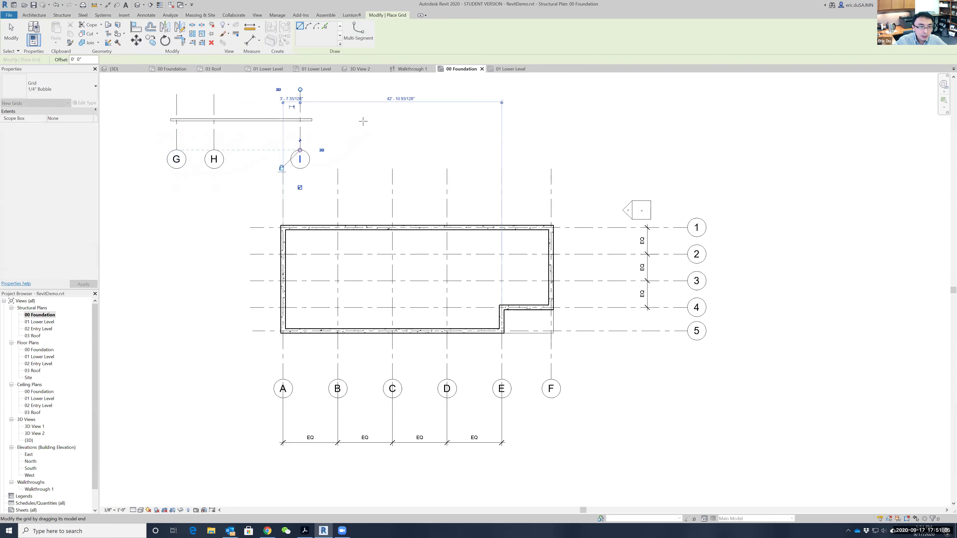
# - Dimension grids G, H and I with an aligned string and constrain their spacings to be equal
pyautogui.click(250, 40)
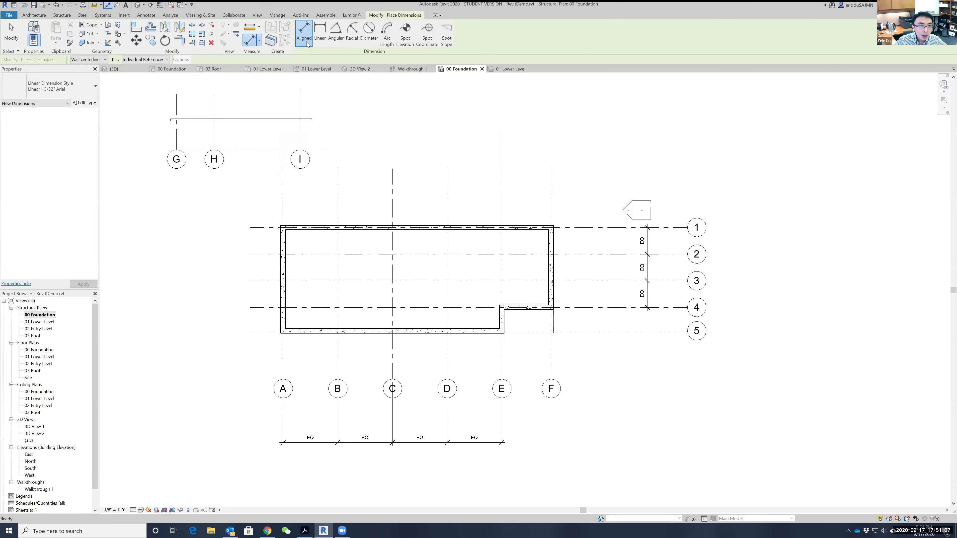
pyautogui.click(177, 142)
pyautogui.click(213, 138)
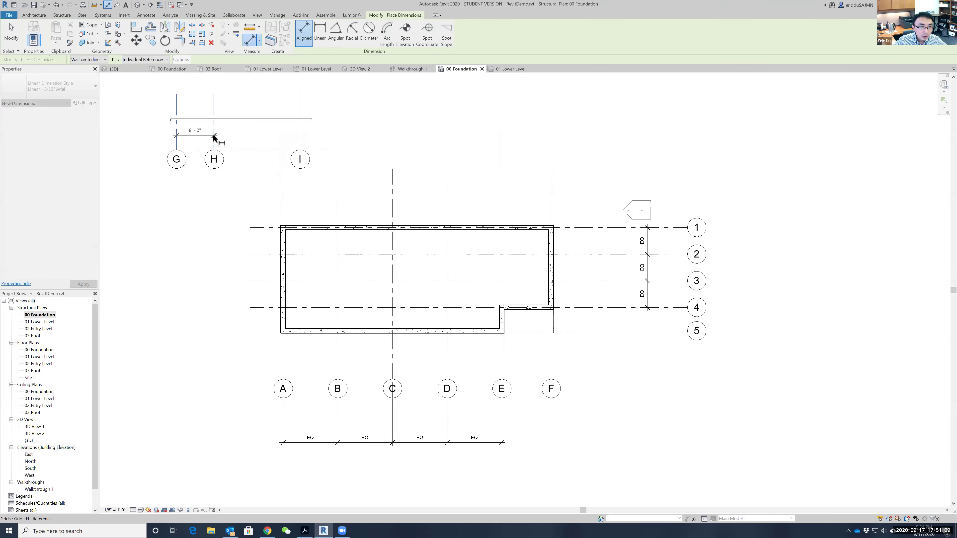
pyautogui.click(301, 140)
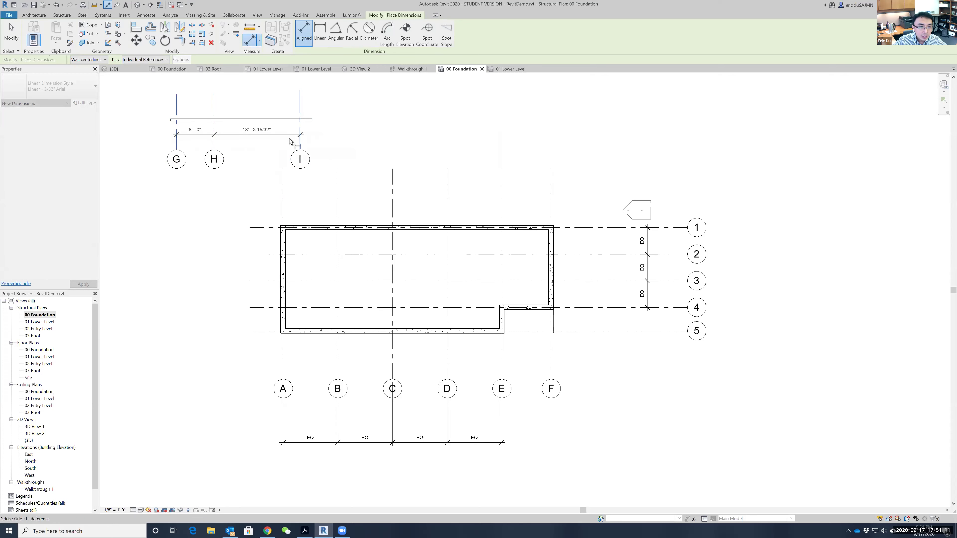
pyautogui.click(259, 143)
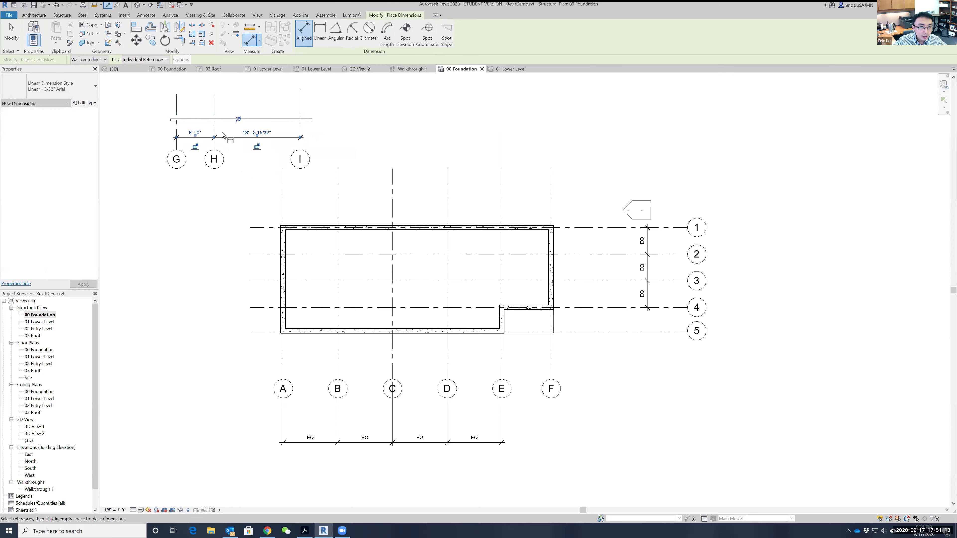
pyautogui.click(238, 120)
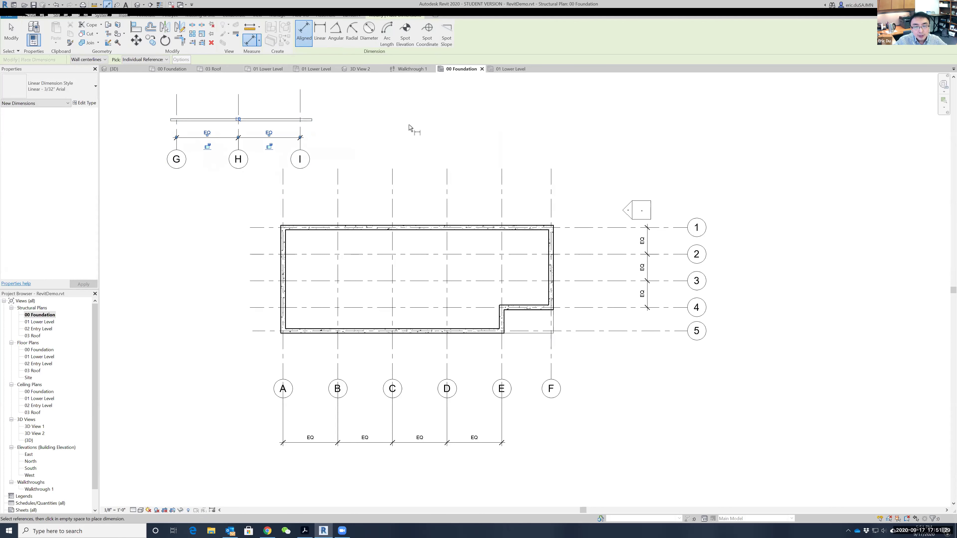
# - Delete the separate wall above the building together with grids G, H and I and their dimension string
pyautogui.press('Escape')
pyautogui.press('Escape')
pyautogui.moveTo(323, 164); pyautogui.dragTo(365, 182)
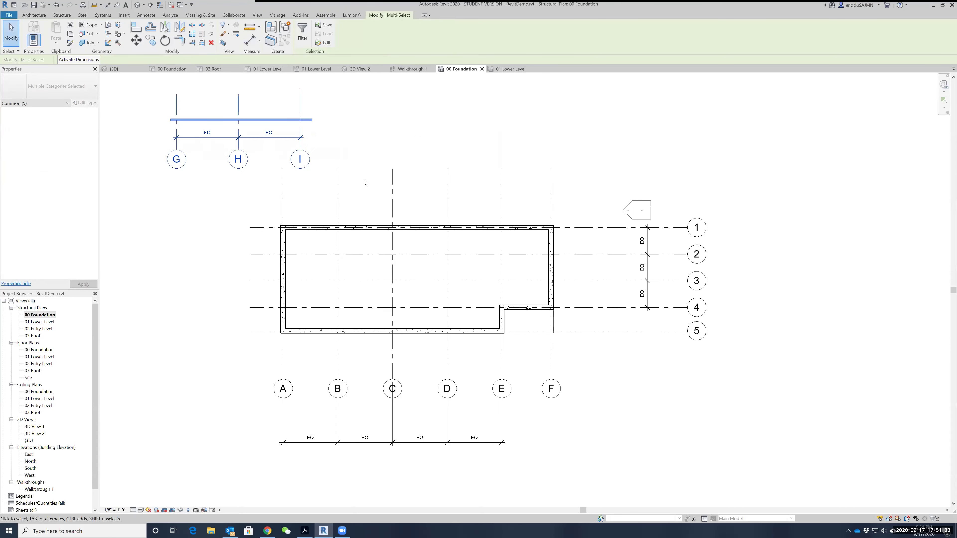
pyautogui.press('Delete')
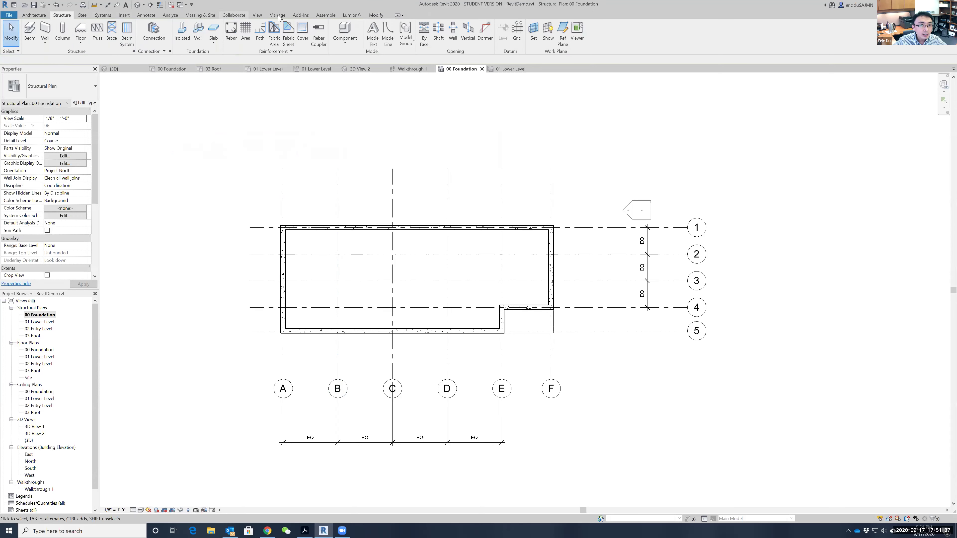
pyautogui.click(258, 16)
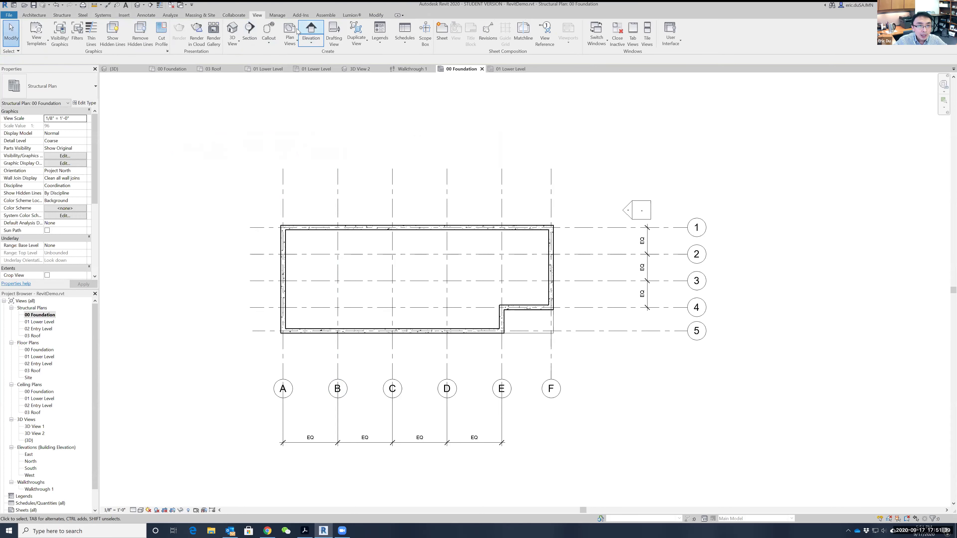
pyautogui.click(288, 30)
pyautogui.click(306, 80)
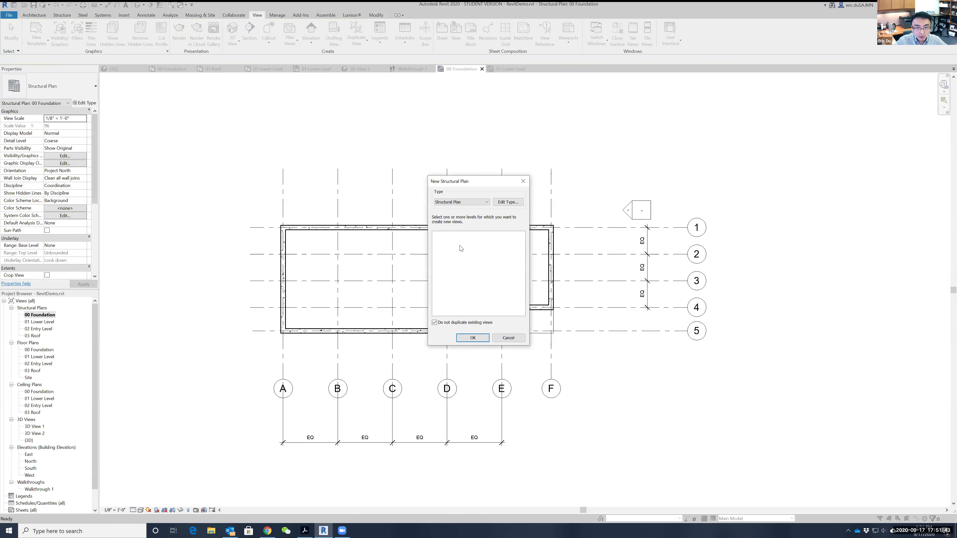
pyautogui.click(516, 338)
# - Place a vertical W10X49 structural column with an unconnected depth of 9'-0" at the intersection of grids A and 1
pyautogui.moveTo(429, 156); pyautogui.dragTo(414, 104, button='middle')
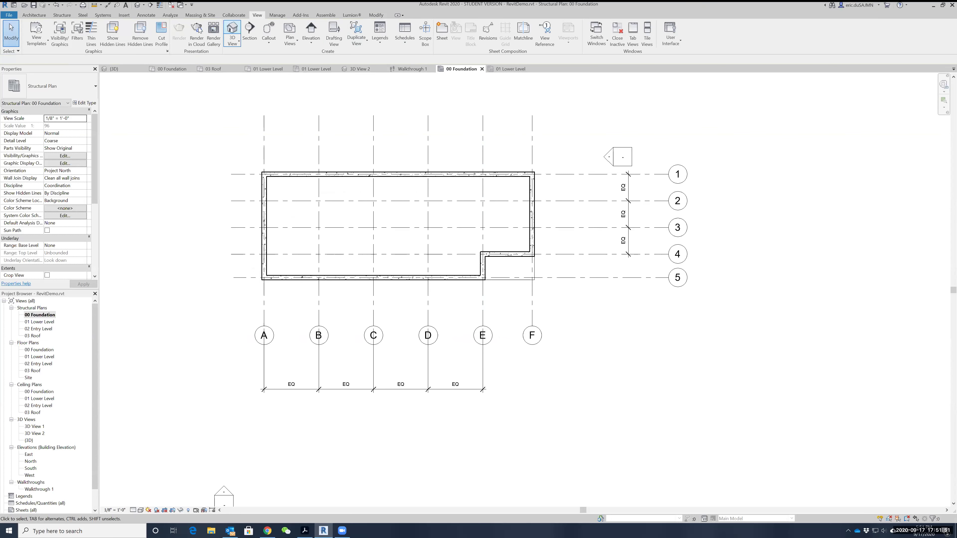
pyautogui.click(60, 16)
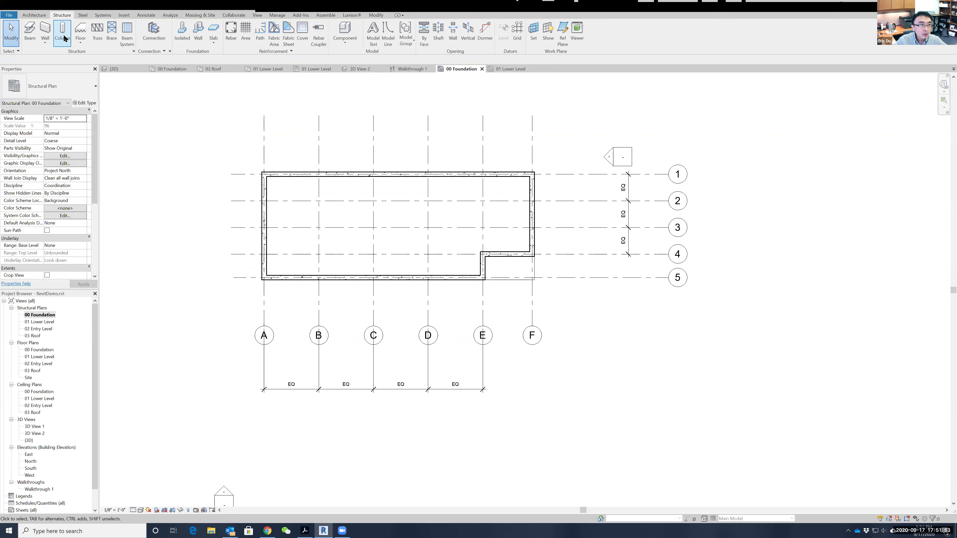
pyautogui.click(62, 33)
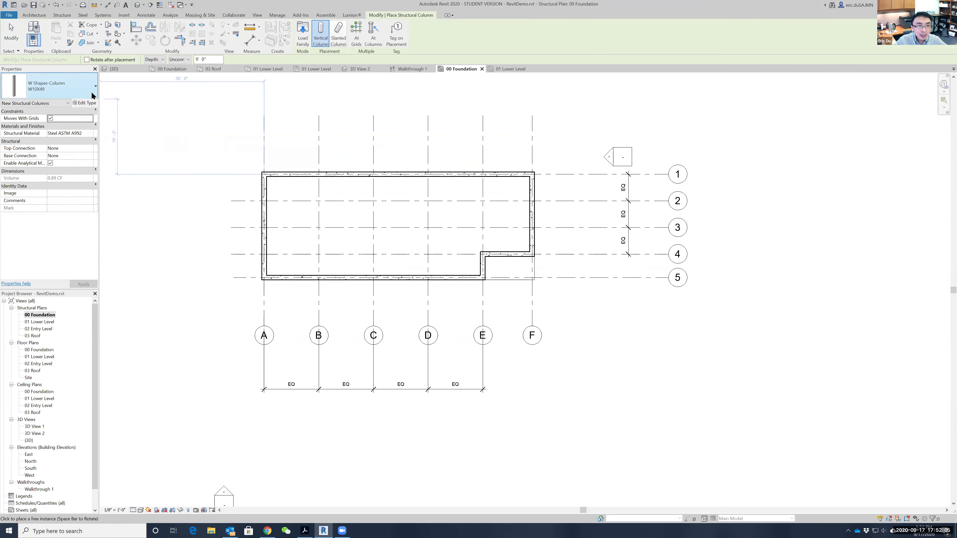
pyautogui.click(183, 60)
pyautogui.click(214, 59)
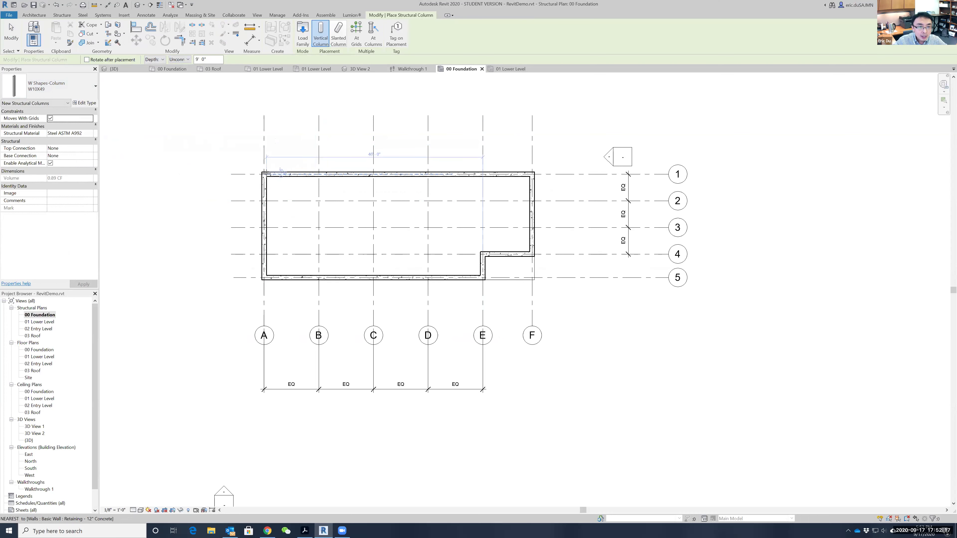
pyautogui.click(278, 171)
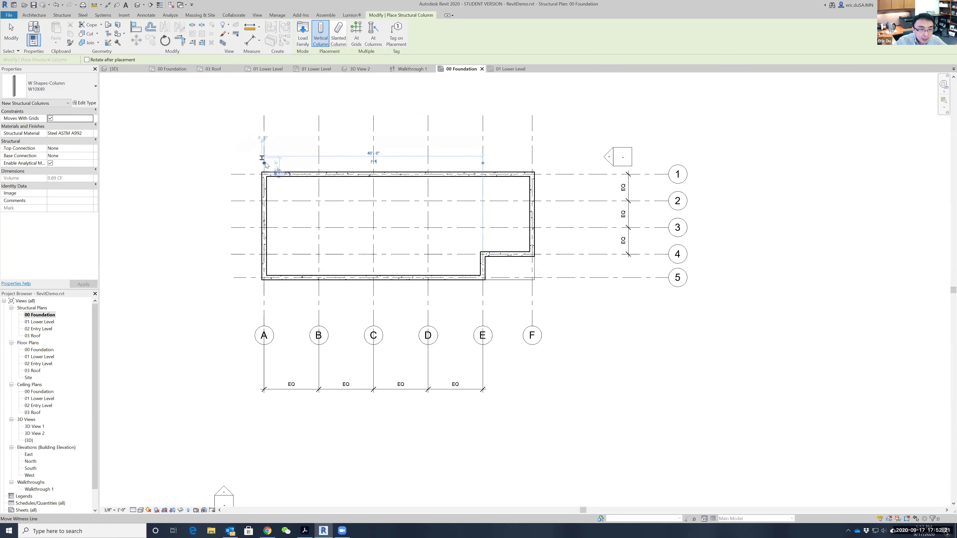
pyautogui.click(263, 173)
pyautogui.click(381, 180)
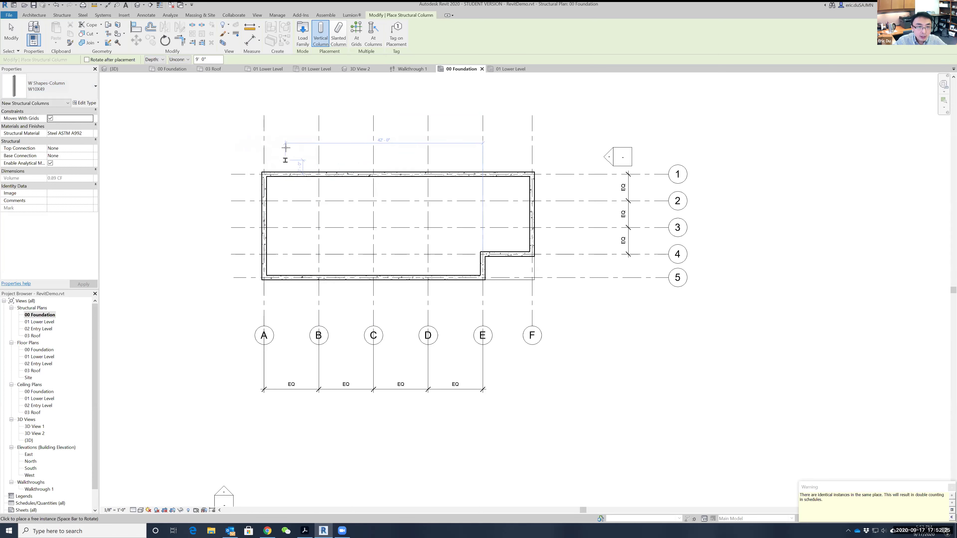
# - Examine the new column beneath the foundation corner in the 3D view, using the Wireframe visual style
pyautogui.click(257, 15)
pyautogui.click(232, 29)
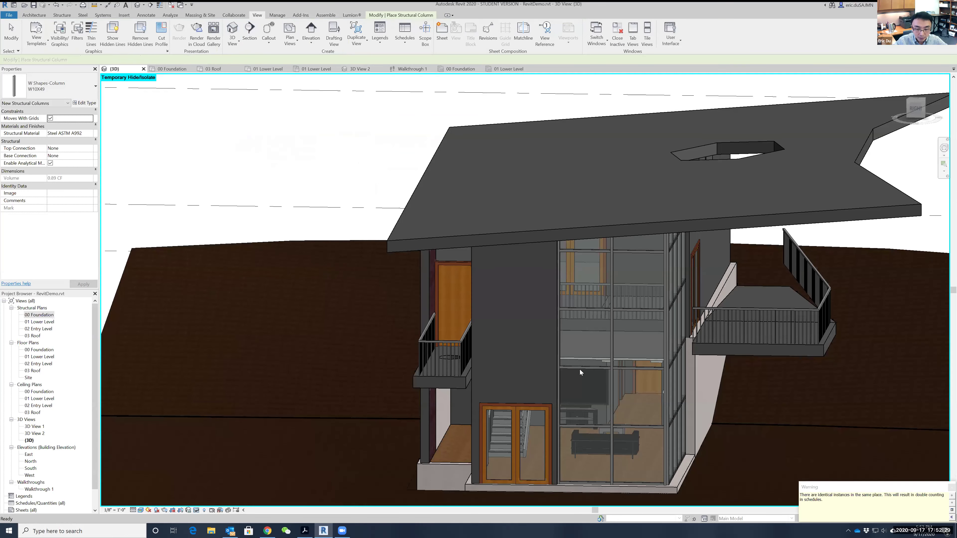
pyautogui.scroll(3, 551, 303)
pyautogui.keyDown('shift'); pyautogui.moveTo(551, 303); pyautogui.dragTo(603, 421, button='middle'); pyautogui.keyUp('shift')
pyautogui.scroll(6, 528, 395)
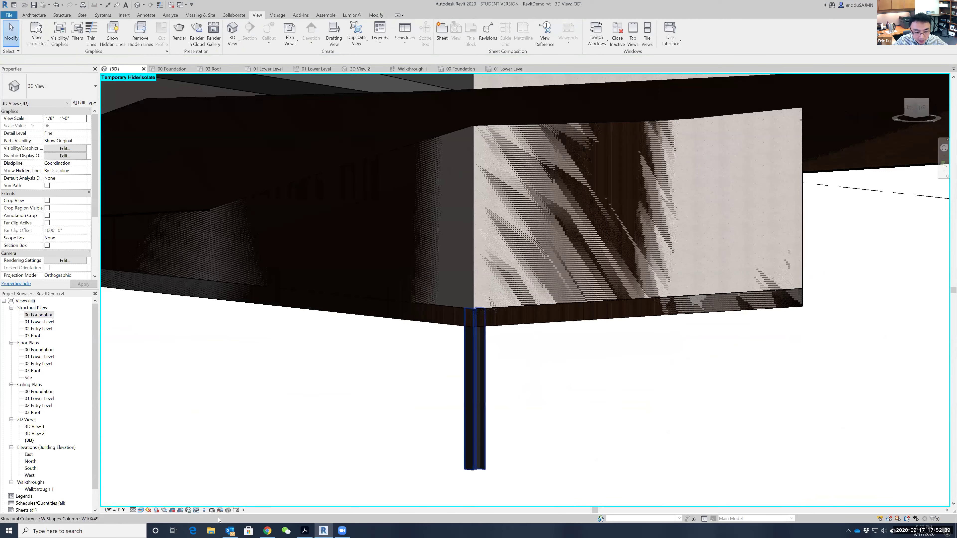
pyautogui.click(141, 510)
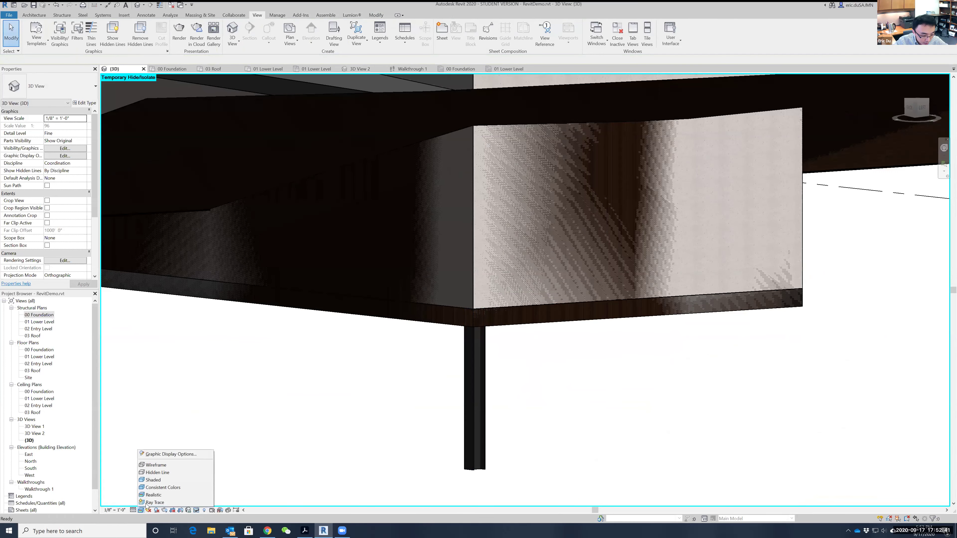
pyautogui.click(156, 466)
pyautogui.moveTo(608, 391)
pyautogui.keyDown('shift'); pyautogui.mouseDown(button='middle')
pyautogui.moveTo(618, 338)
pyautogui.moveTo(619, 371)
pyautogui.moveTo(618, 350)
pyautogui.mouseUp(button='middle'); pyautogui.keyUp('shift')
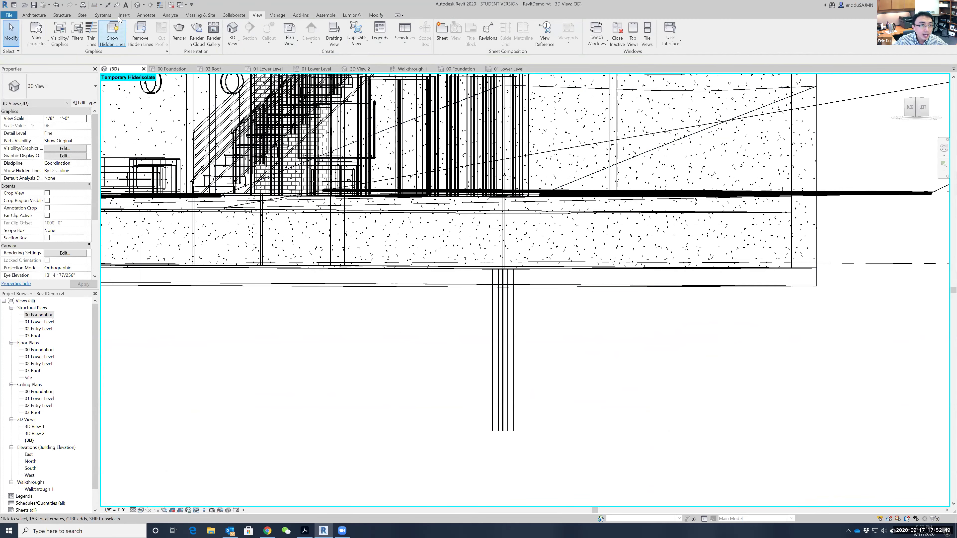
# - Undo the Wireframe visual style and the column placement at grids A and 1
pyautogui.click(56, 5)
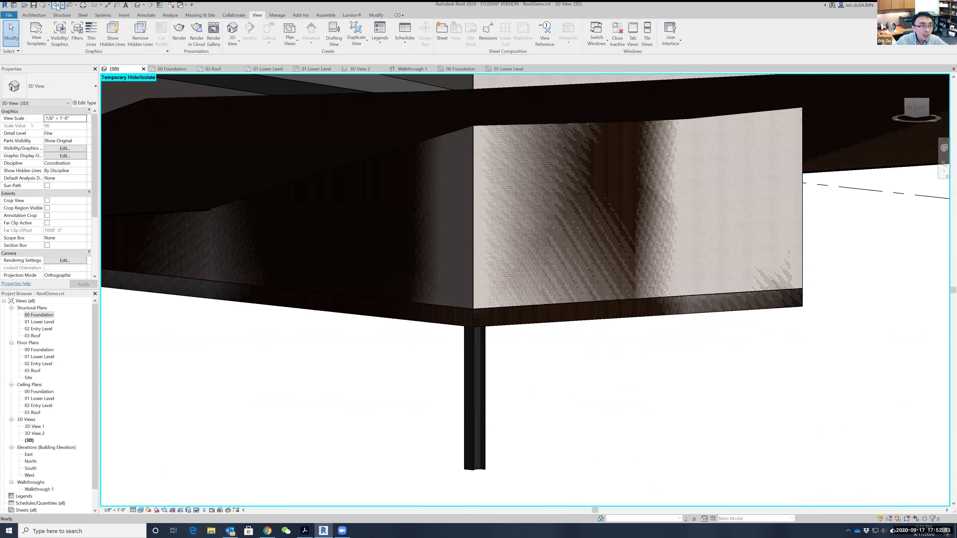
pyautogui.click(56, 6)
pyautogui.click(56, 6)
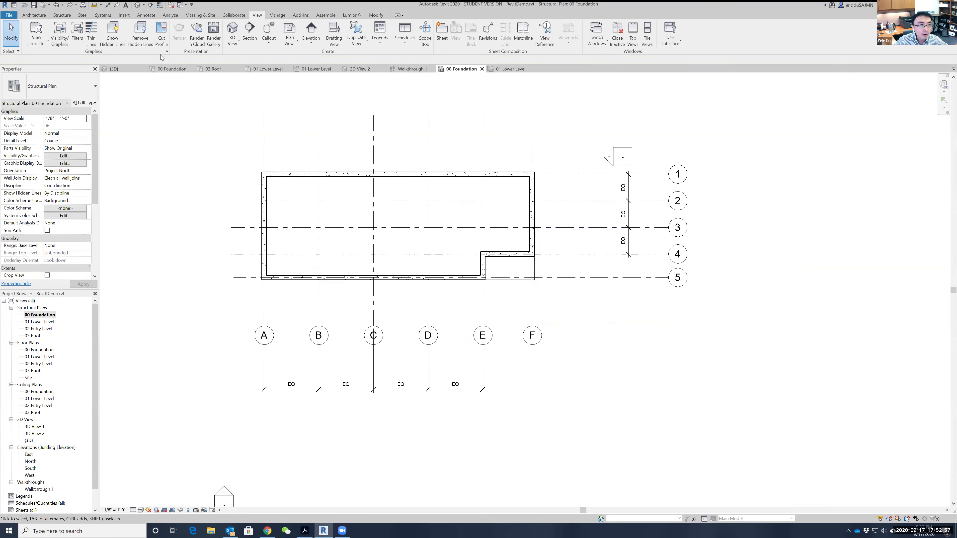
# - Place vertical W10X49 structural columns at every intersection of grids A to F and 1 to 5 in one operation
pyautogui.press('c')
pyautogui.press('l')
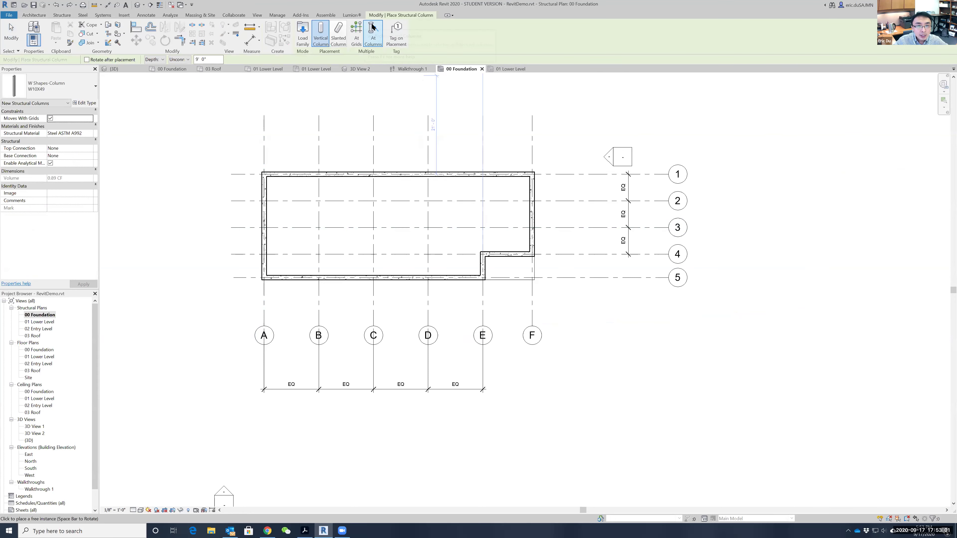
pyautogui.click(357, 32)
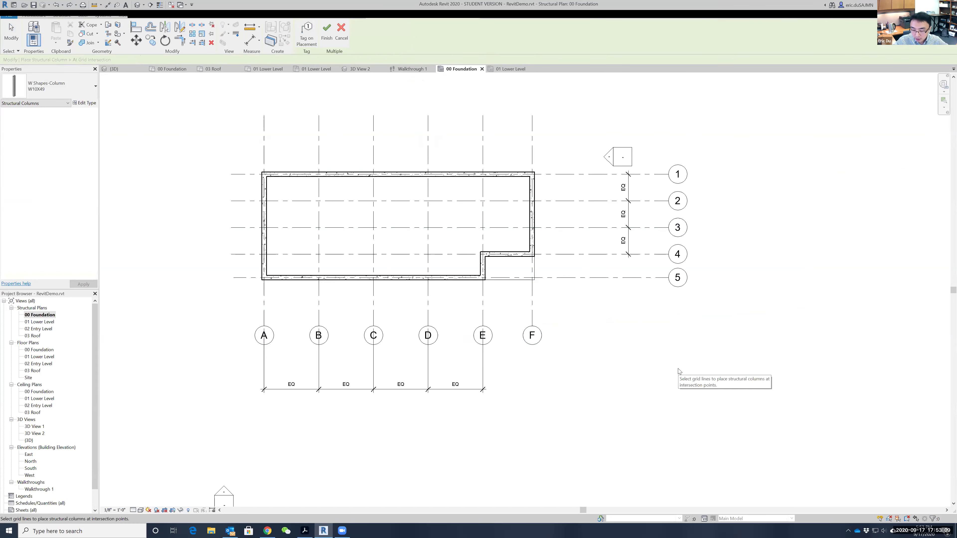
pyautogui.moveTo(678, 369); pyautogui.dragTo(194, 102)
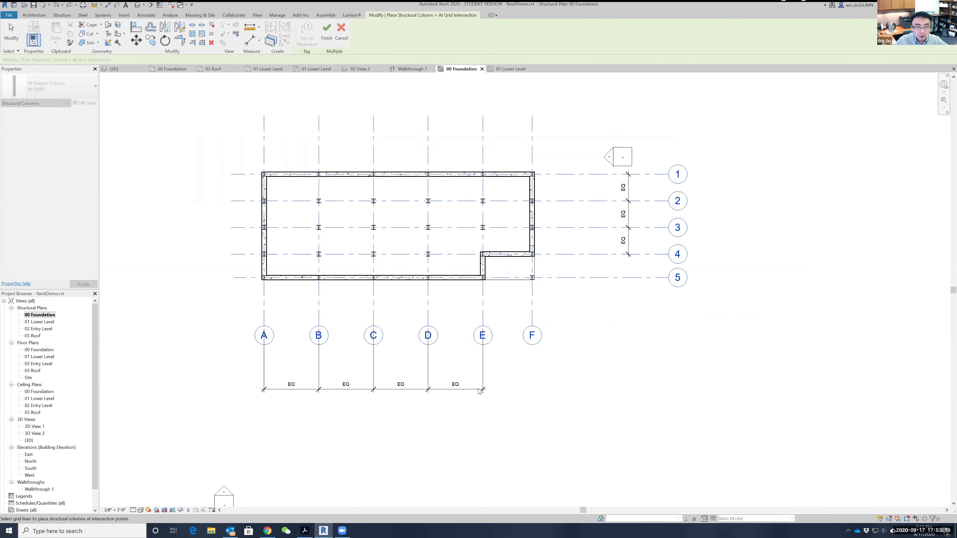
pyautogui.click(327, 33)
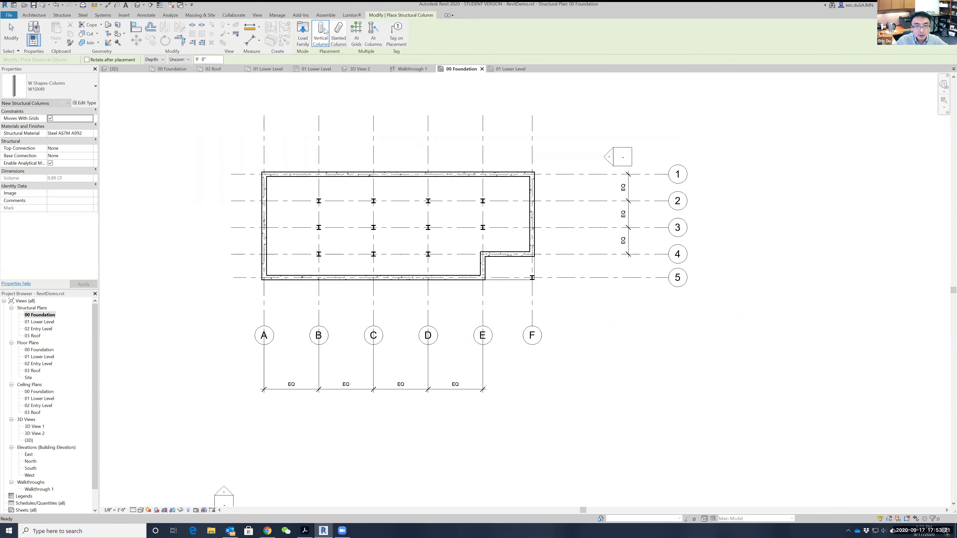
# - Examine the new columns beneath the building in the 3D view
pyautogui.click(258, 16)
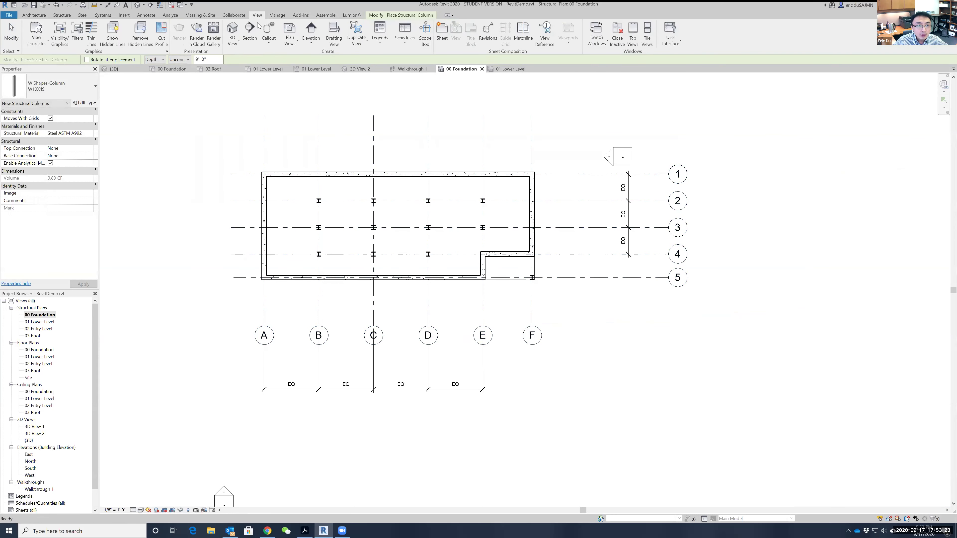
pyautogui.click(235, 29)
pyautogui.keyDown('shift'); pyautogui.moveTo(716, 346); pyautogui.dragTo(195, 346, button='middle'); pyautogui.keyUp('shift')
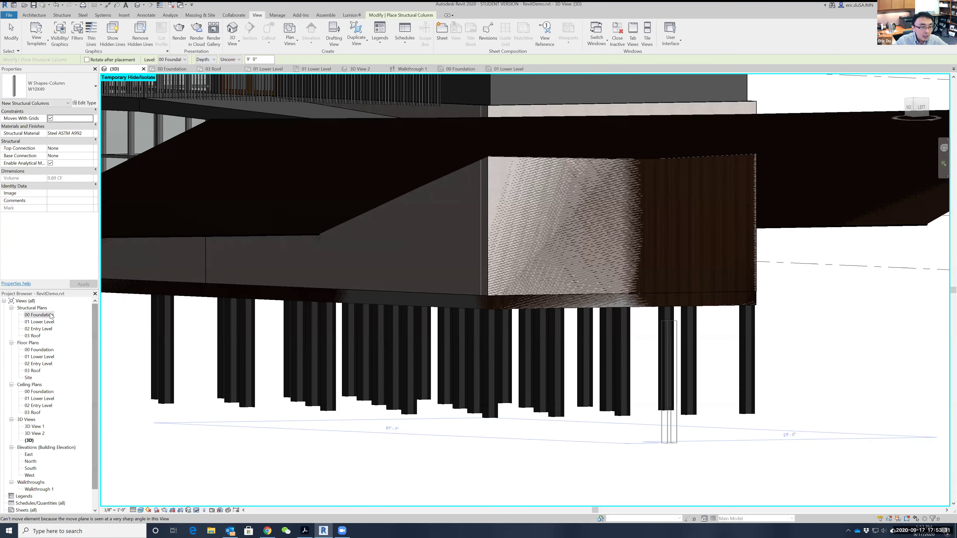
# - Delete the column outside the building at the intersection of grids F and 5 in the 00 Foundation structural plan
pyautogui.doubleClick(39, 315)
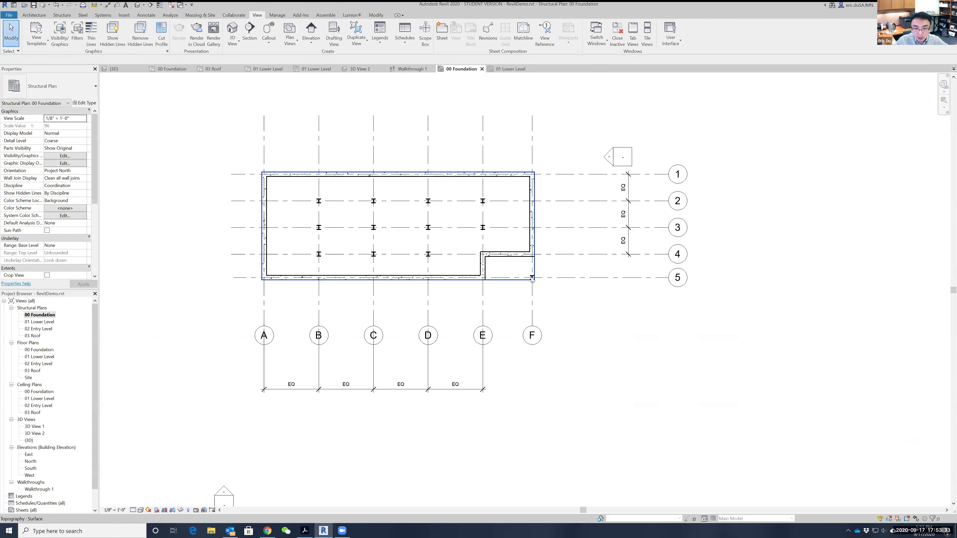
pyautogui.click(532, 279)
pyautogui.click(557, 295)
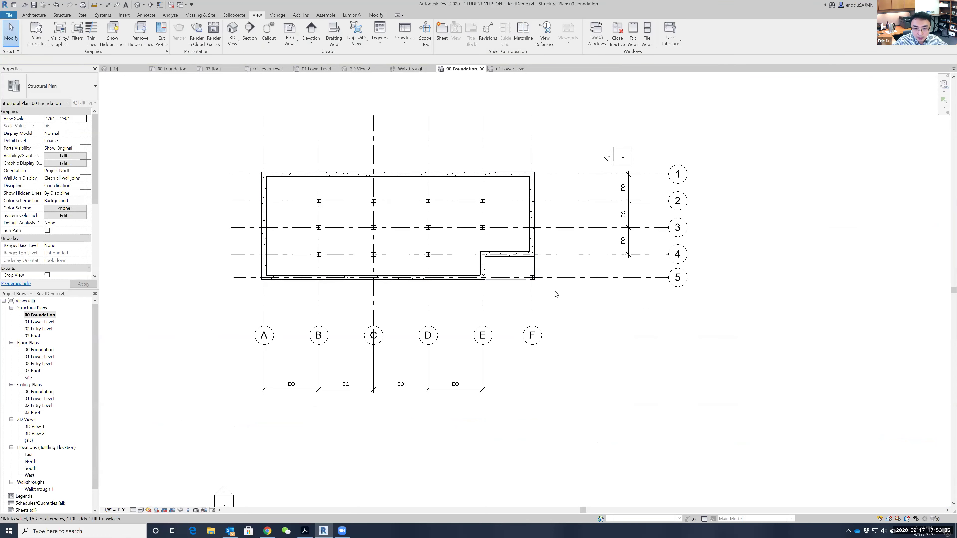
pyautogui.click(533, 278)
pyautogui.click(584, 335)
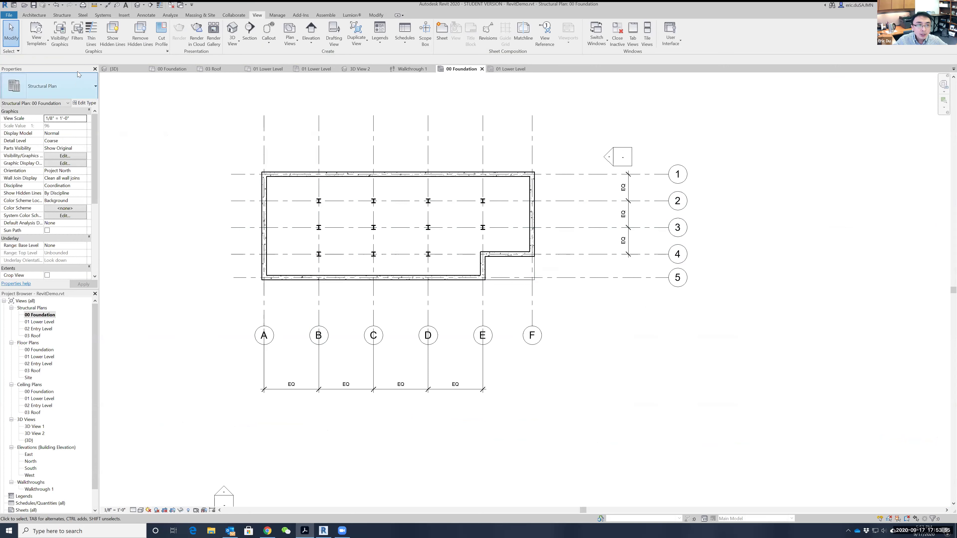
pyautogui.click(61, 15)
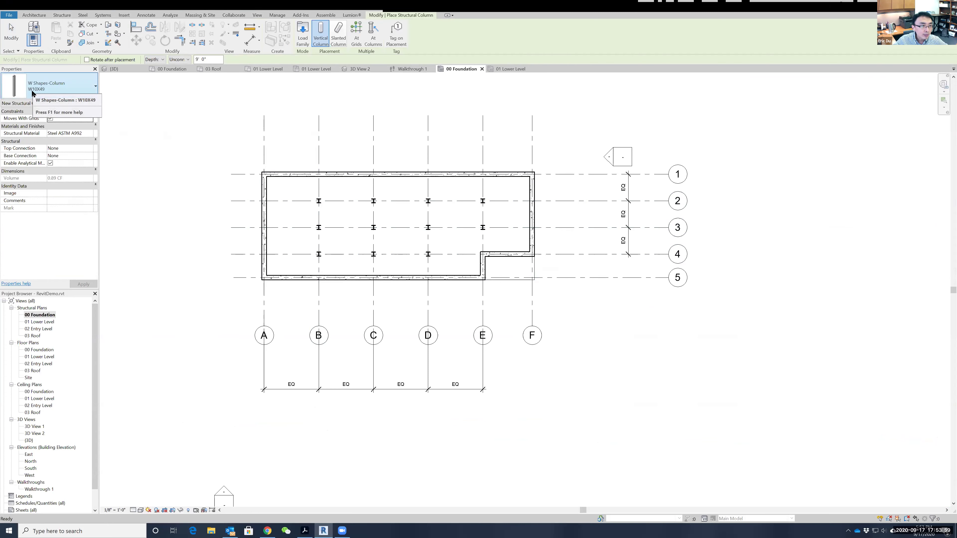
pyautogui.press('Escape')
pyautogui.press('Escape')
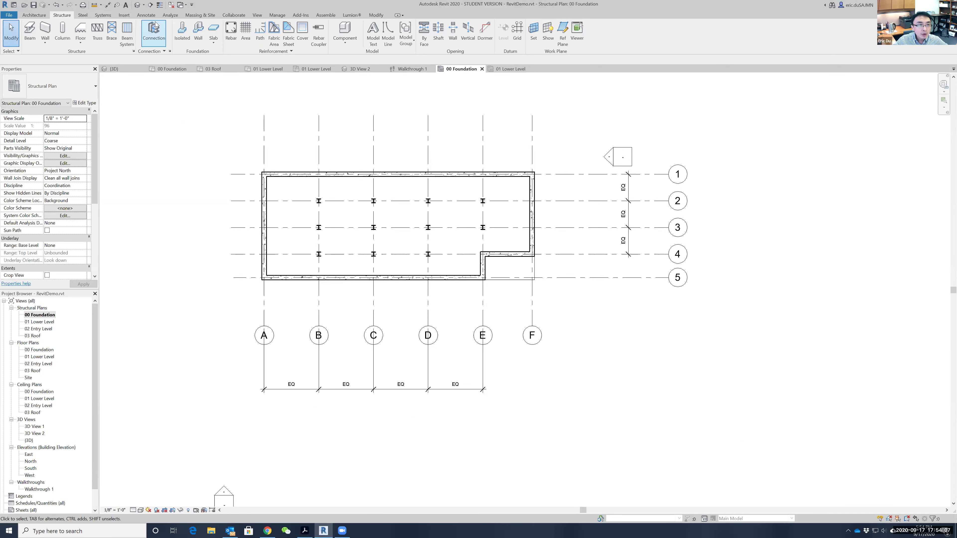
# - Draw a building section line between grids A and B, crossing the whole building parallel to grid B and facing it
pyautogui.click(256, 16)
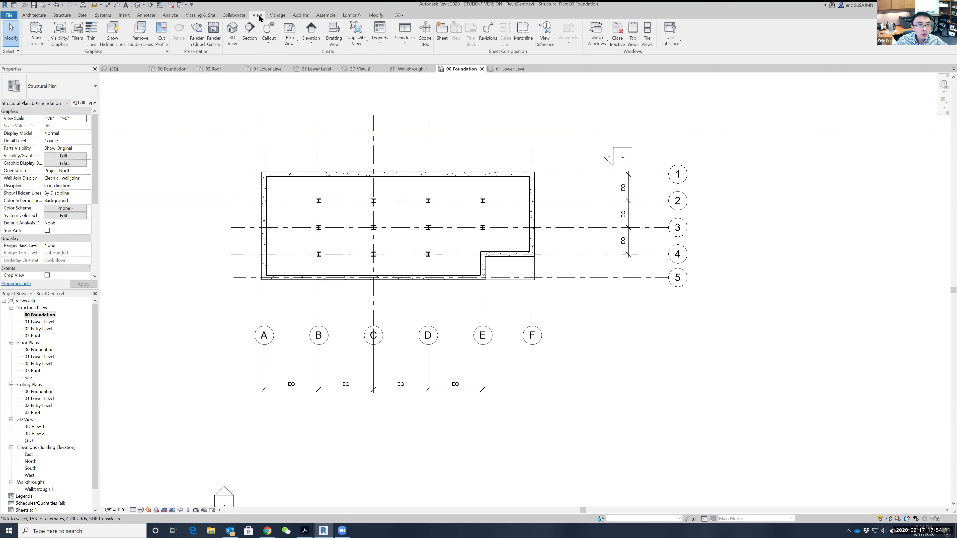
pyautogui.click(248, 31)
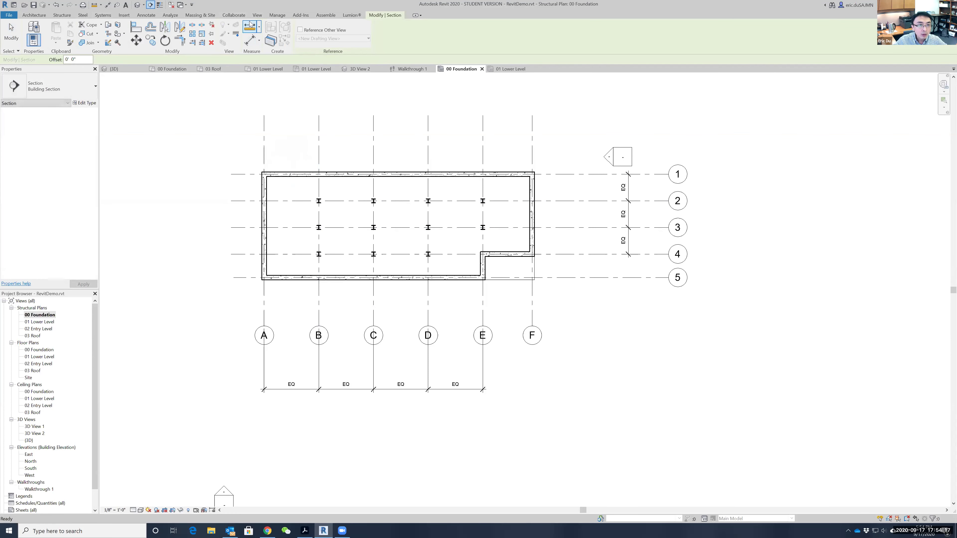
pyautogui.click(257, 15)
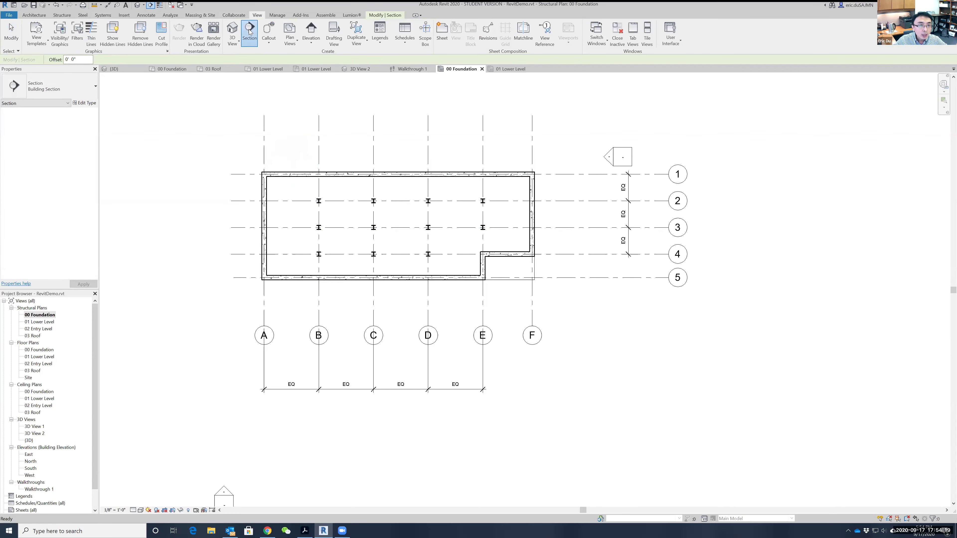
pyautogui.click(296, 139)
pyautogui.click(296, 309)
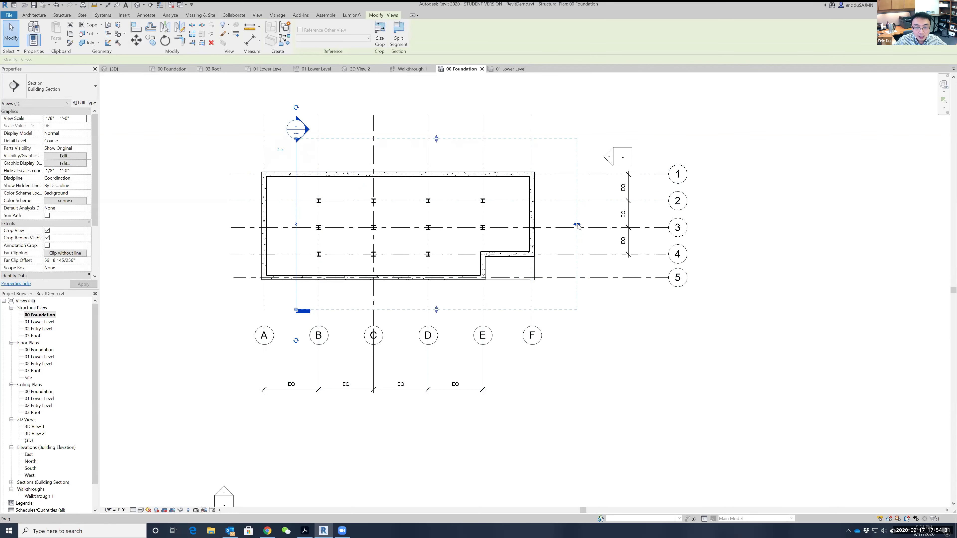
# - Reduce the section's far clip depth to just beyond grid B, about 9'-7 1/2"
pyautogui.moveTo(577, 225); pyautogui.dragTo(550, 226)
pyautogui.moveTo(403, 231); pyautogui.dragTo(341, 226)
pyautogui.click(347, 115)
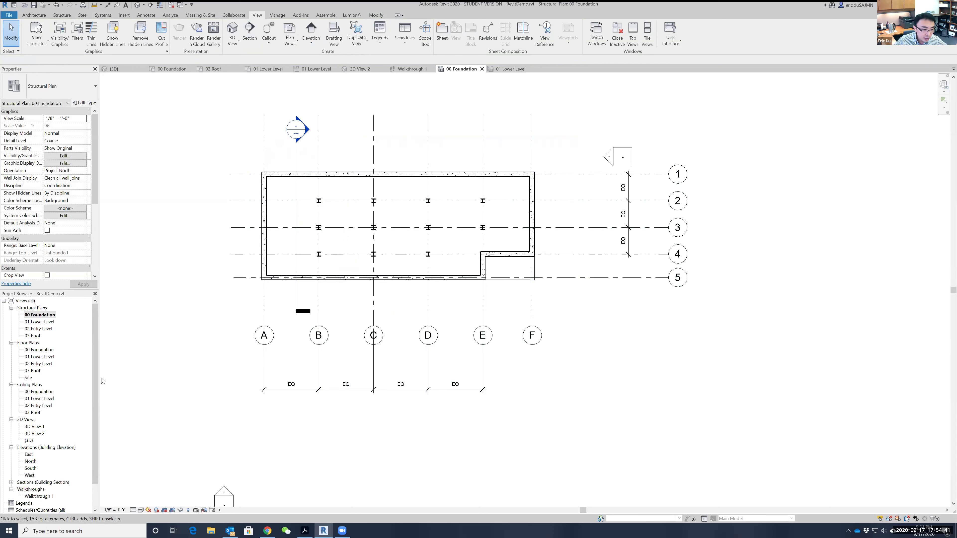
# - Check the section line's extents in the plan and open the Section 1 view
pyautogui.scroll(-2, 93, 387)
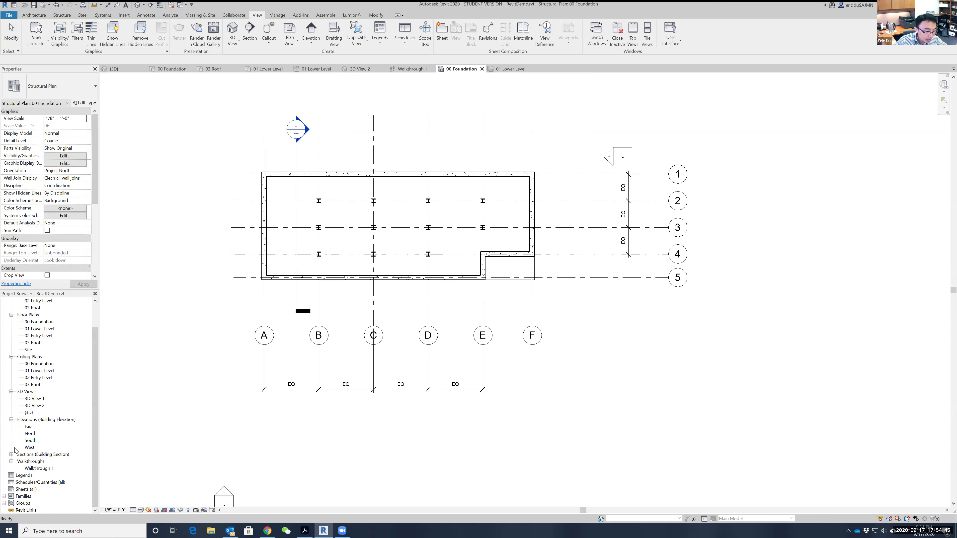
pyautogui.click(11, 454)
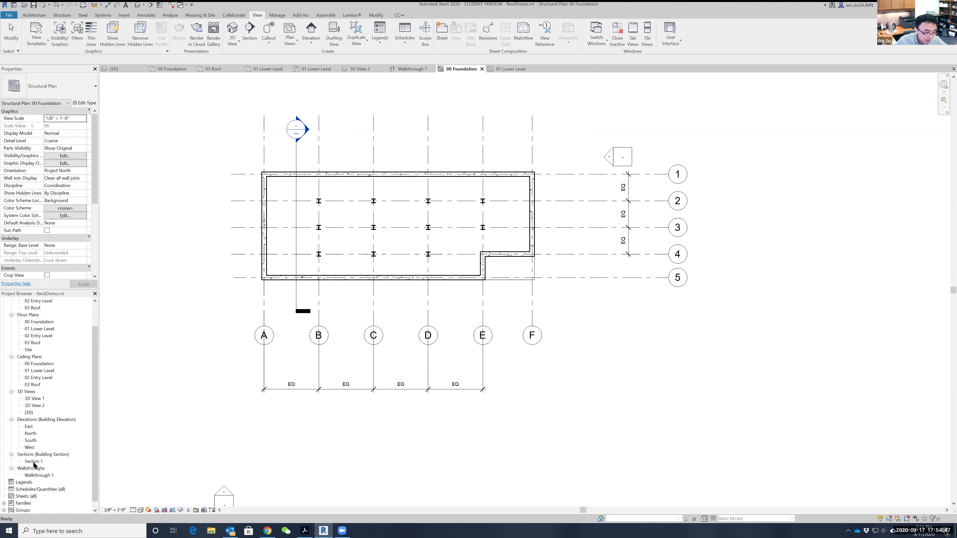
pyautogui.click(33, 461)
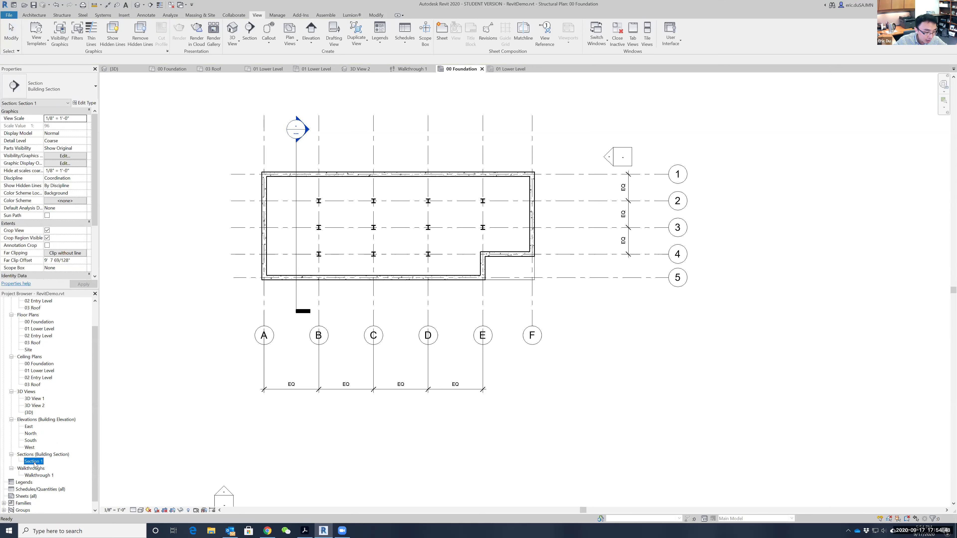
pyautogui.click(296, 160)
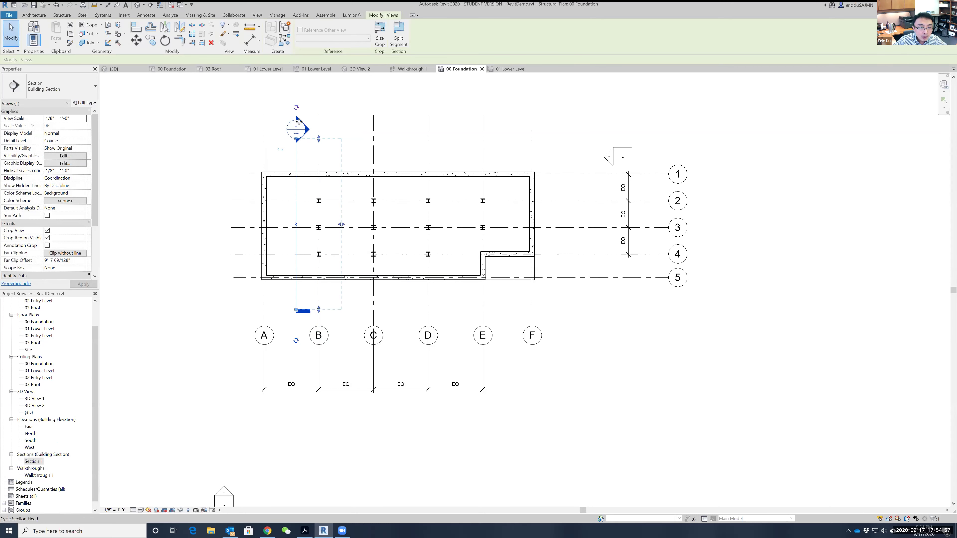
pyautogui.click(293, 251)
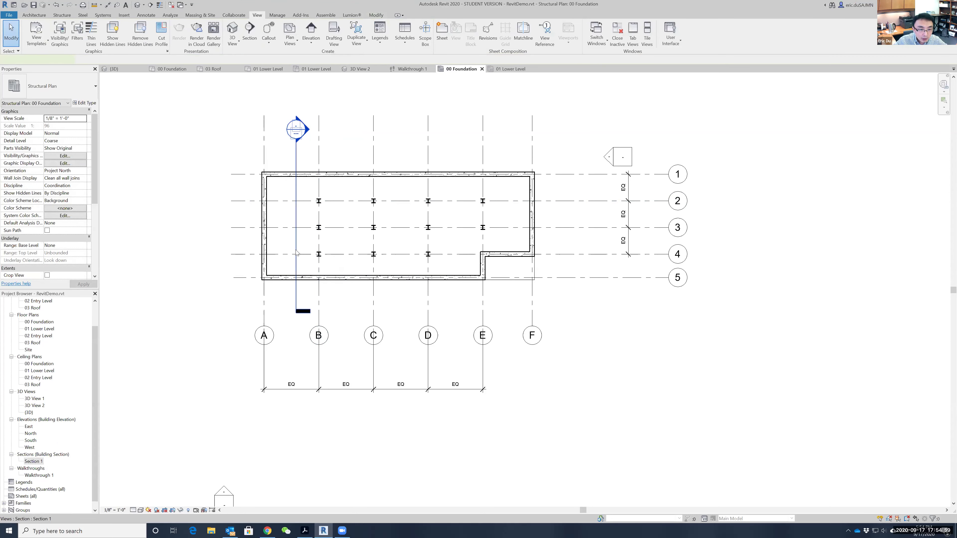
pyautogui.click(296, 252)
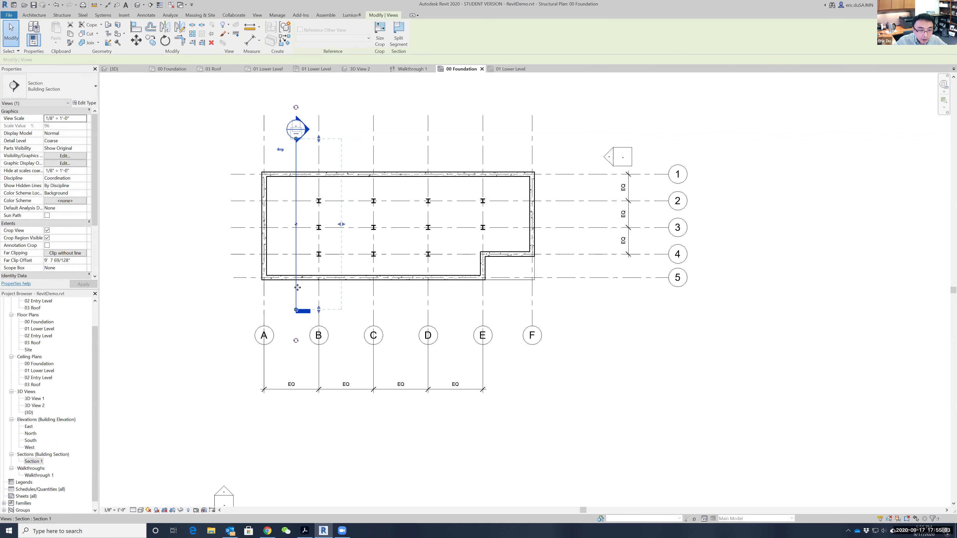
pyautogui.press('Escape')
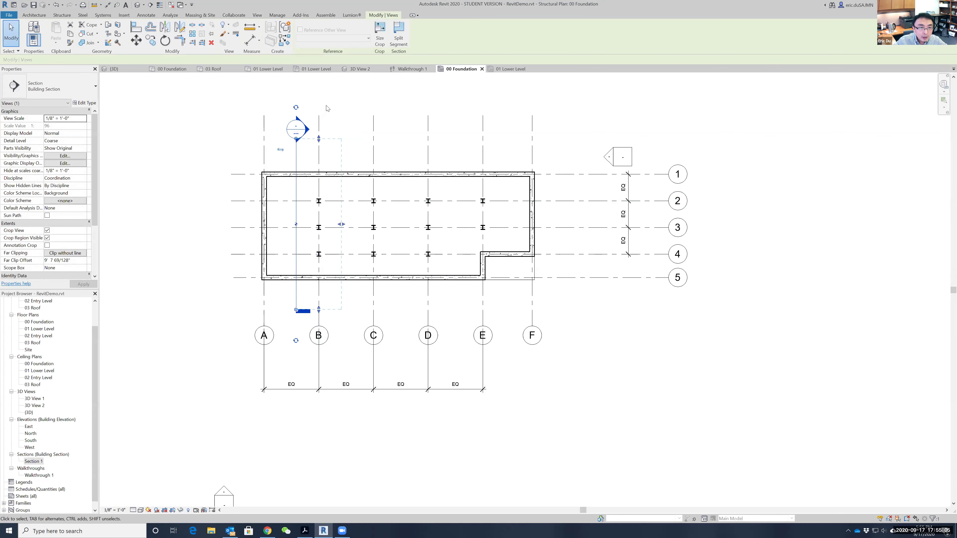
pyautogui.doubleClick(32, 461)
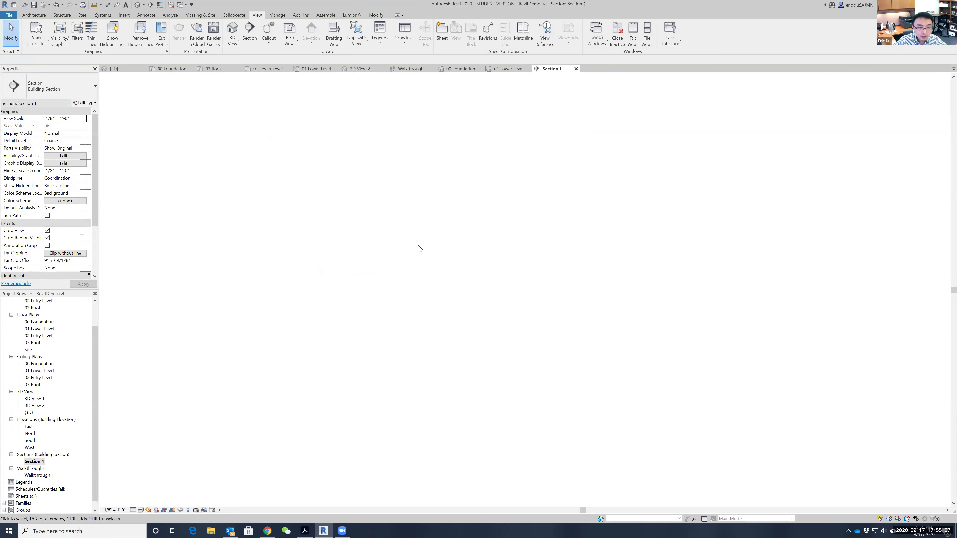
# - Extend the section's crop region below the column bases and lower its upper edge to just above the roof
pyautogui.scroll(-2, 802, 211)
pyautogui.moveTo(862, 265); pyautogui.dragTo(629, 245, button='middle')
pyautogui.click(375, 370)
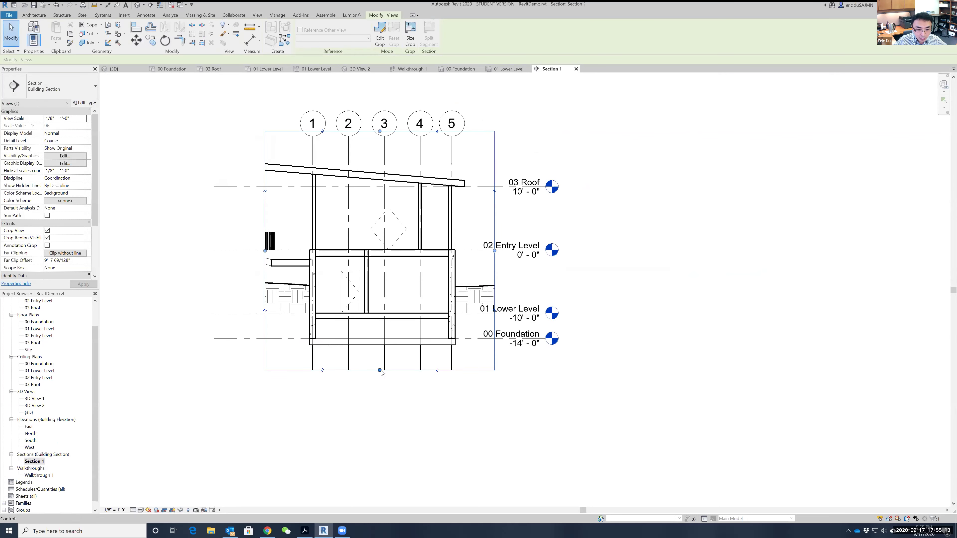
pyautogui.moveTo(379, 370); pyautogui.dragTo(380, 421)
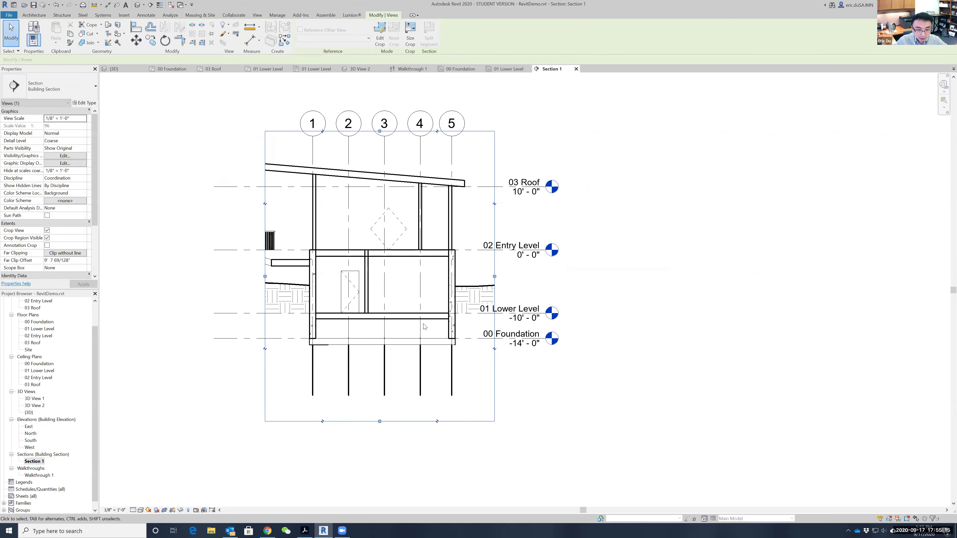
pyautogui.moveTo(379, 131); pyautogui.dragTo(380, 144)
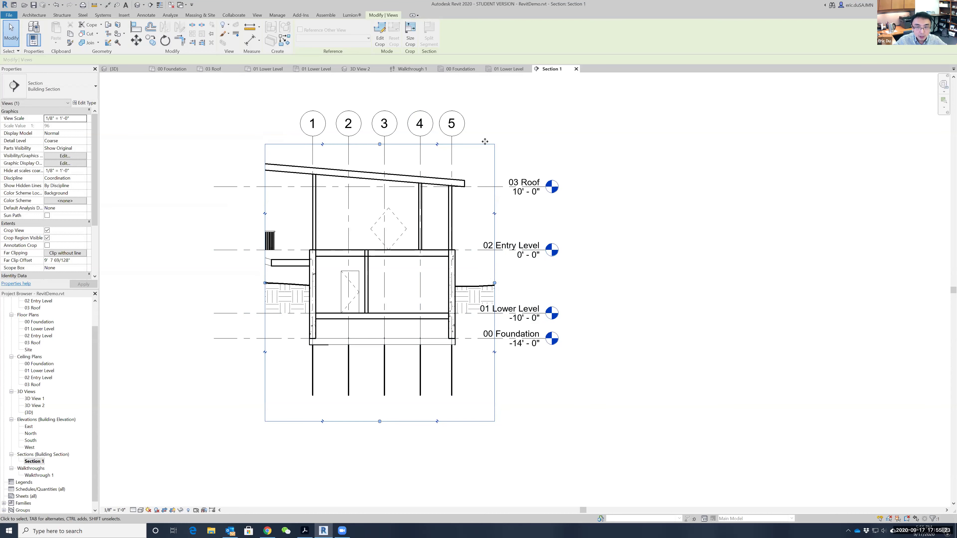
# - Toggle Thin Lines on and off repeatedly to compare the line weights in the section
pyautogui.click(257, 15)
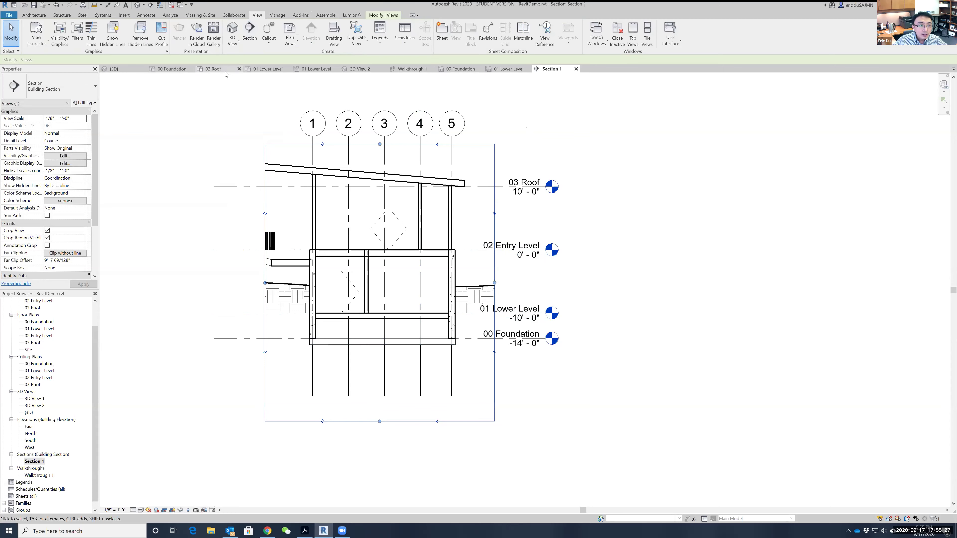
pyautogui.click(90, 33)
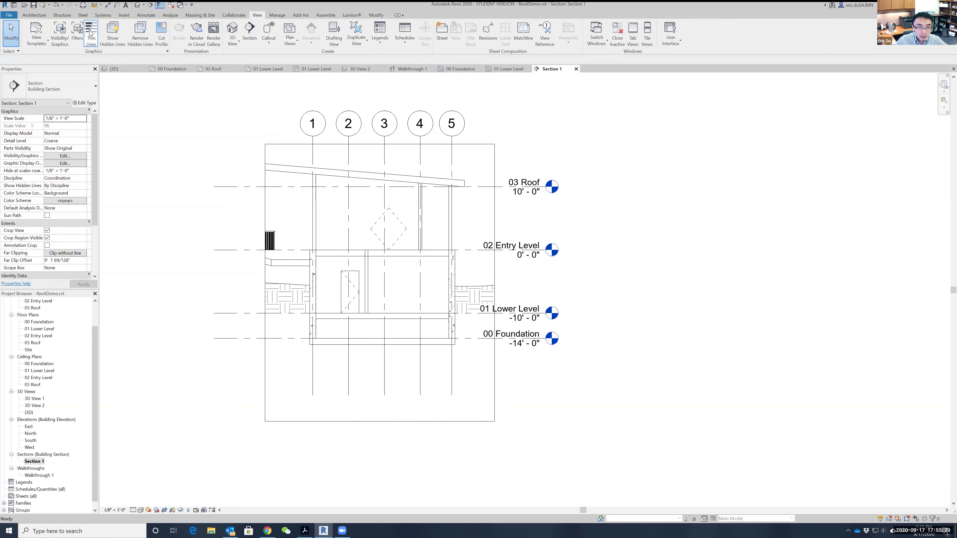
pyautogui.click(90, 33)
pyautogui.click(90, 33)
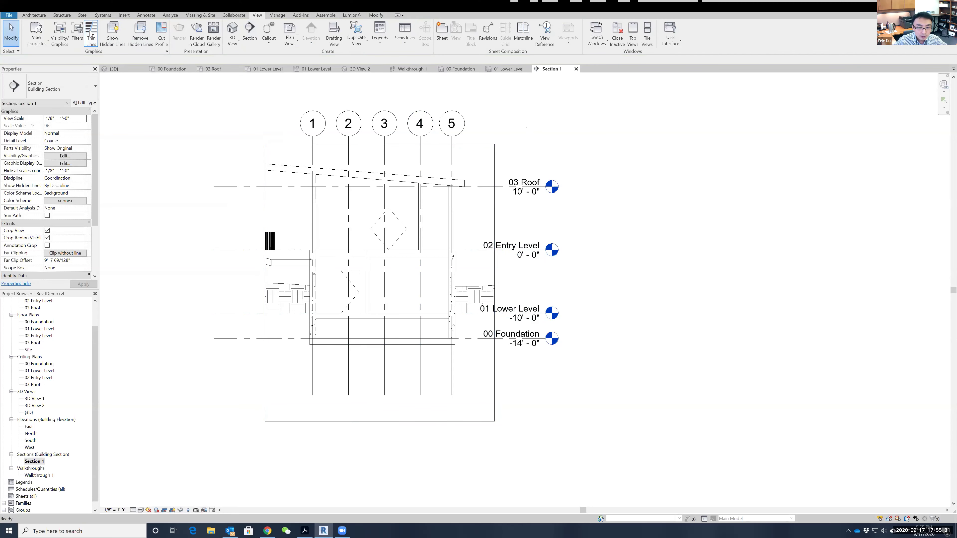
pyautogui.click(90, 33)
pyautogui.click(91, 34)
pyautogui.click(90, 33)
pyautogui.click(90, 33)
pyautogui.click(90, 34)
pyautogui.click(90, 33)
pyautogui.click(90, 33)
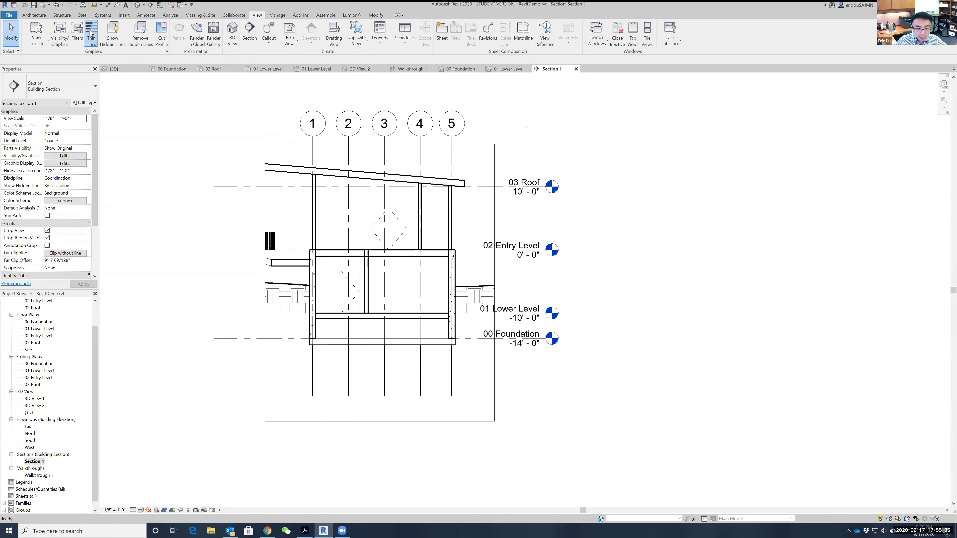
pyautogui.click(90, 33)
pyautogui.click(90, 33)
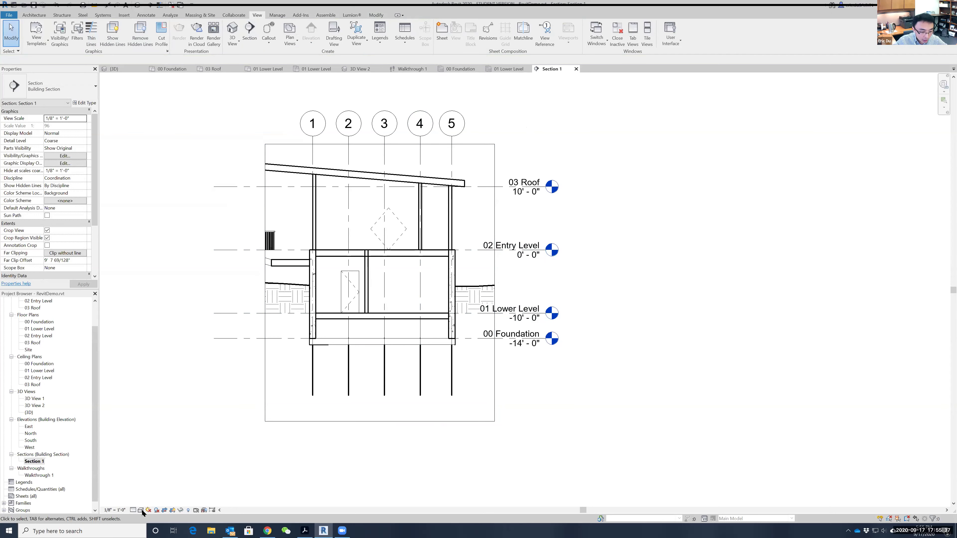
# - Set the section view's detail level to Fine and turn on Thin Lines
pyautogui.click(133, 510)
pyautogui.click(142, 502)
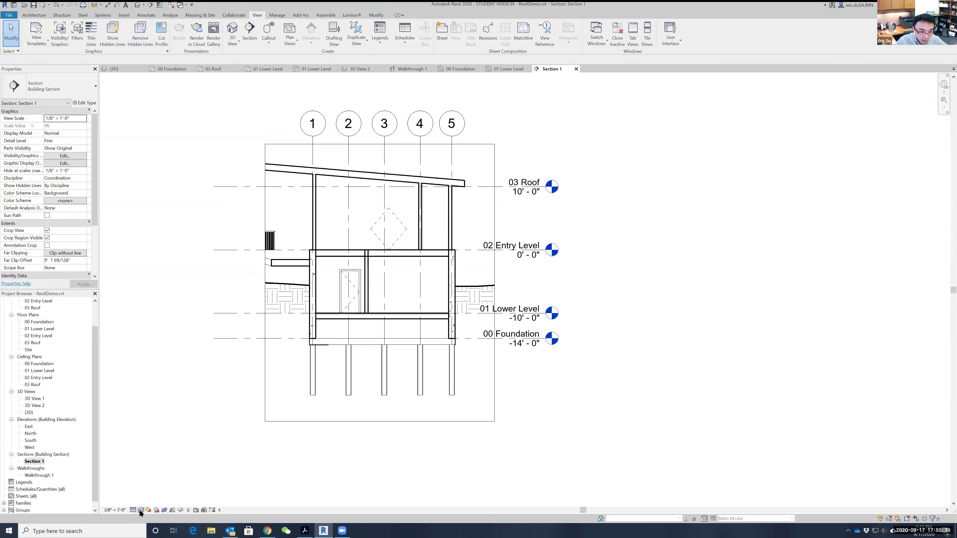
pyautogui.click(141, 510)
pyautogui.click(182, 415)
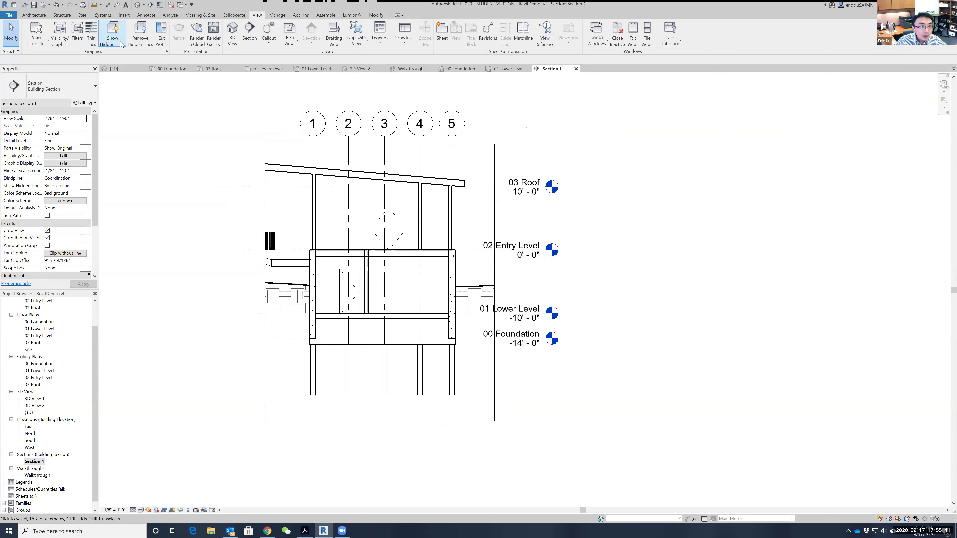
pyautogui.click(92, 38)
pyautogui.scroll(5, 358, 356)
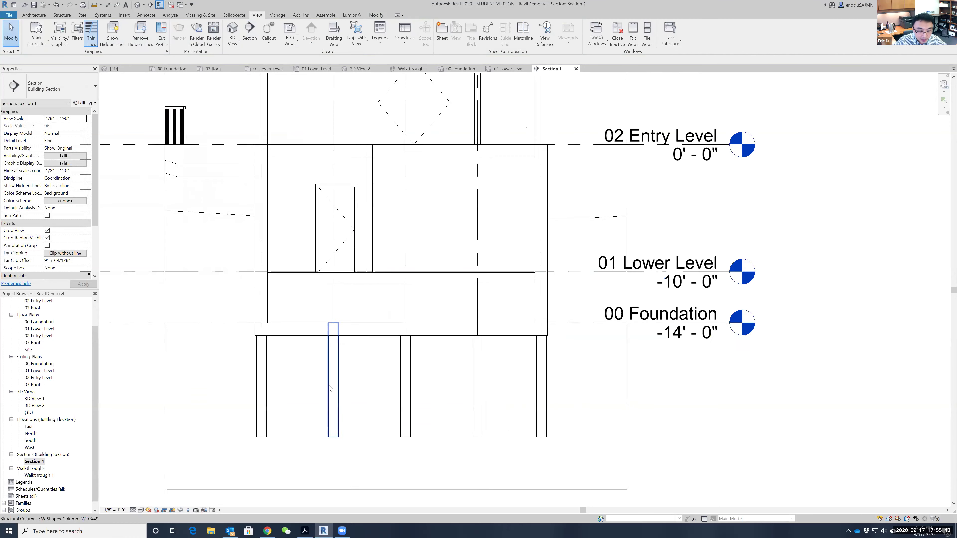
# - Preview the section in the Realistic and Consistent Colors visual styles and return it to Hidden Line
pyautogui.scroll(-1, 301, 358)
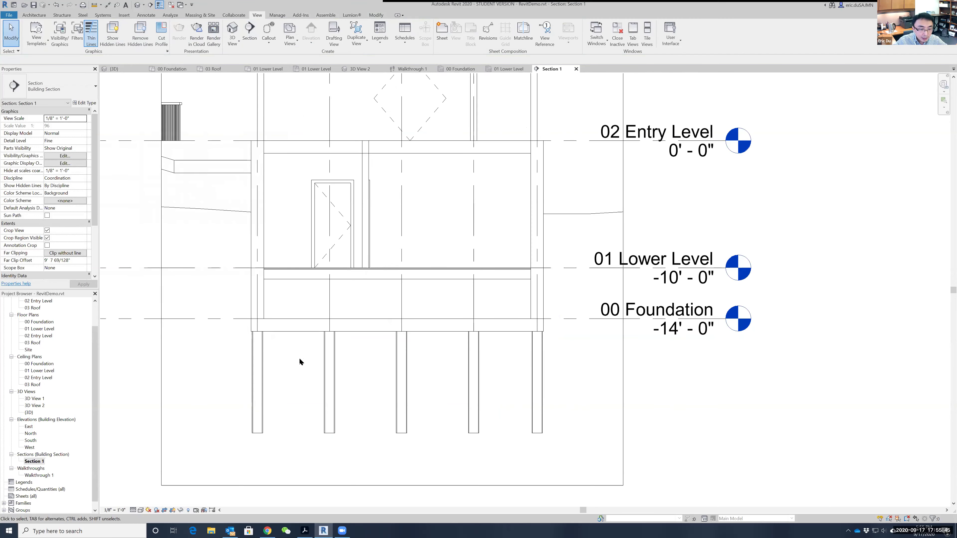
pyautogui.click(140, 510)
pyautogui.click(153, 494)
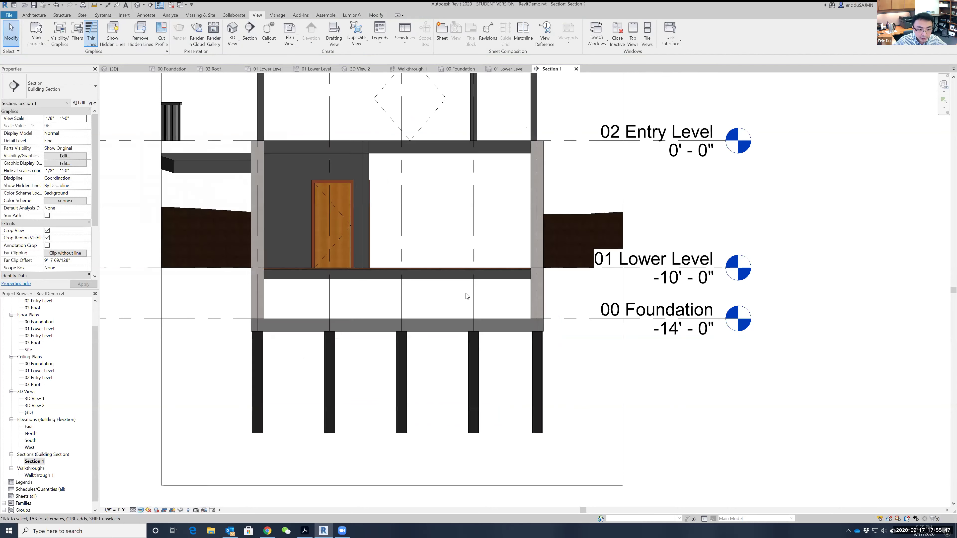
pyautogui.scroll(-1, 519, 318)
pyautogui.scroll(-1, 414, 282)
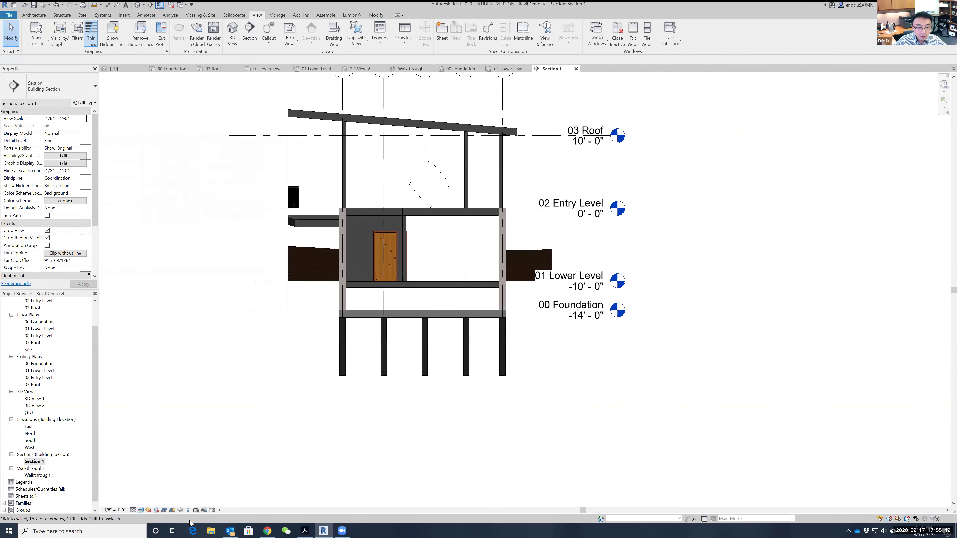
pyautogui.click(141, 510)
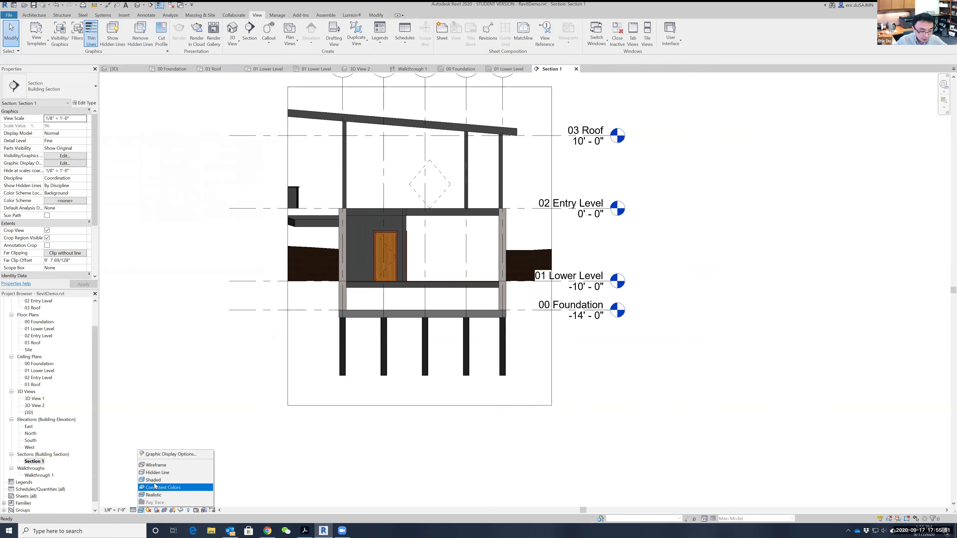
pyautogui.click(155, 487)
pyautogui.click(141, 510)
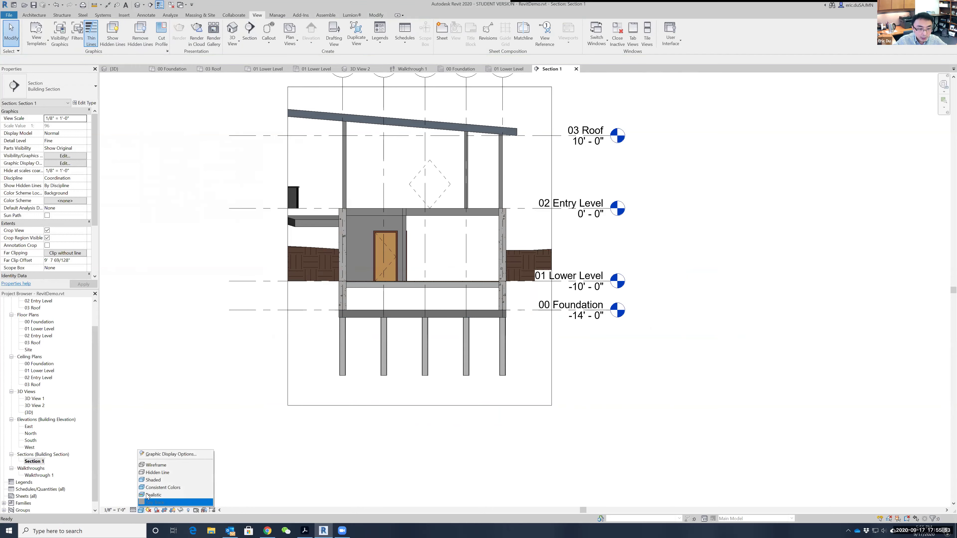
pyautogui.click(158, 473)
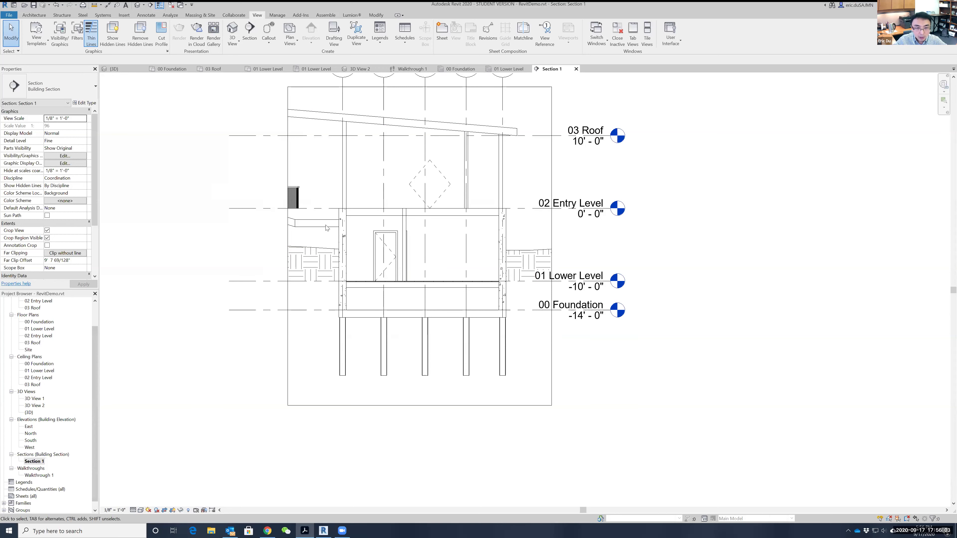
# - Open the 00 Foundation structural plan
pyautogui.scroll(3, 64, 341)
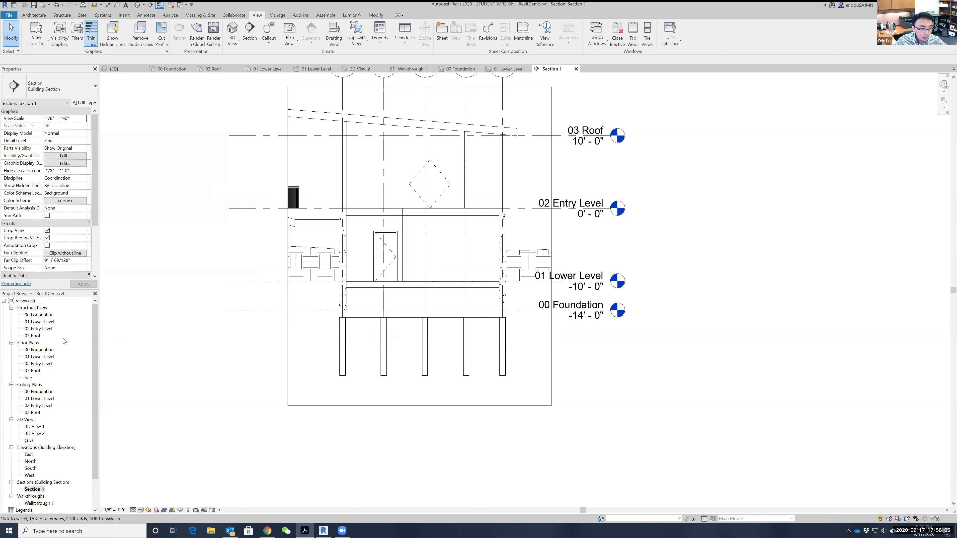
pyautogui.doubleClick(39, 315)
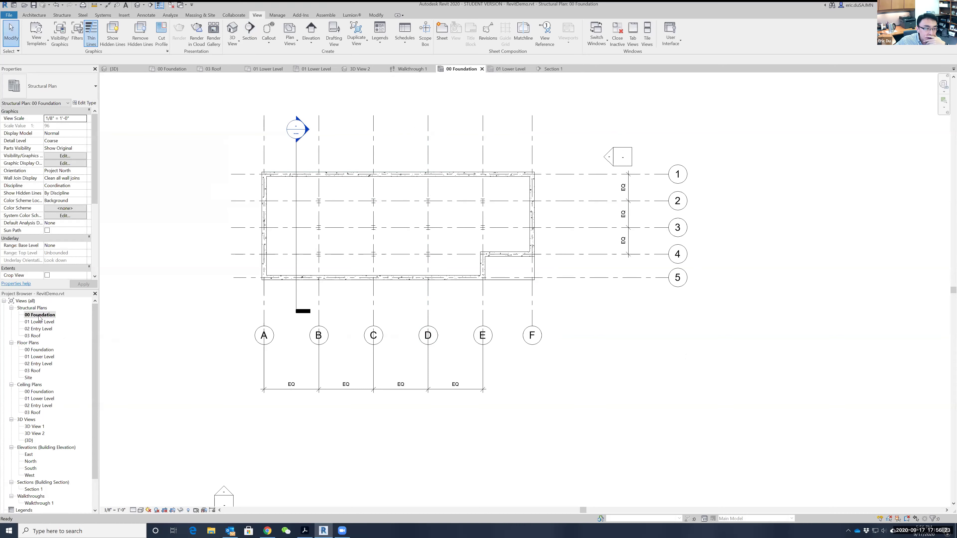
pyautogui.click(252, 28)
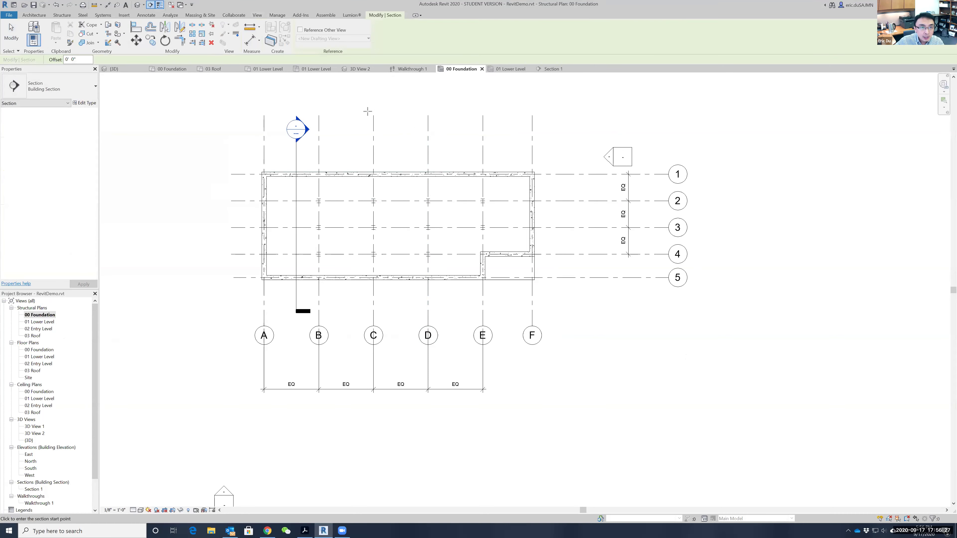
pyautogui.click(350, 120)
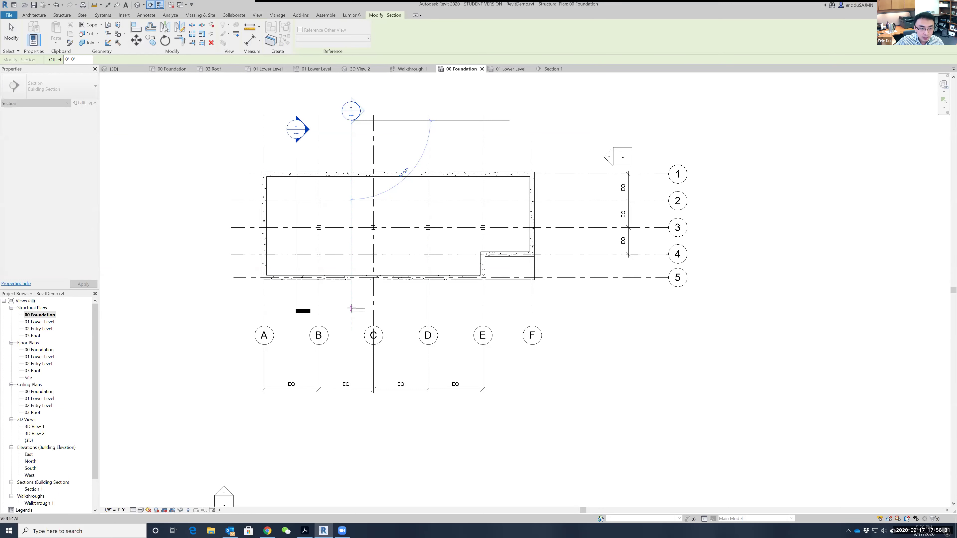
pyautogui.press('Escape')
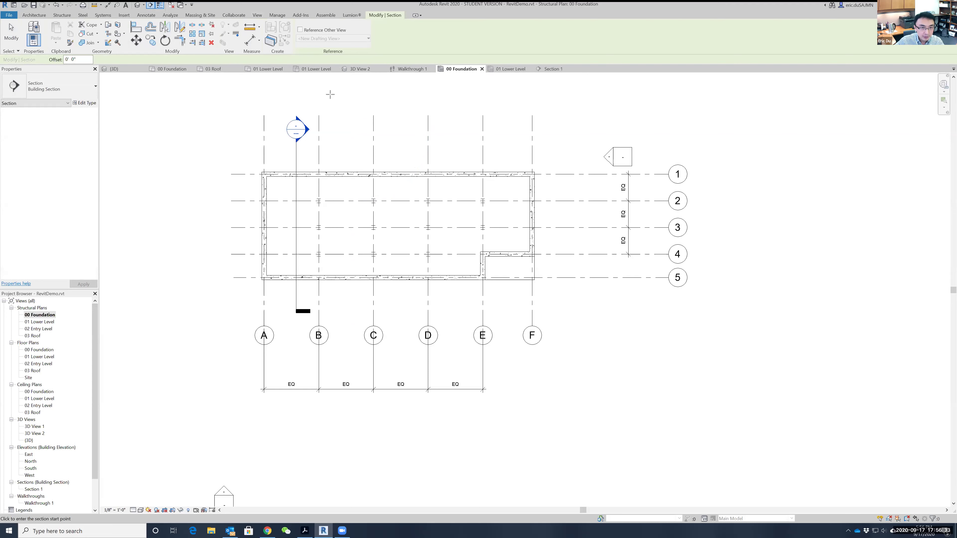
pyautogui.press('Escape')
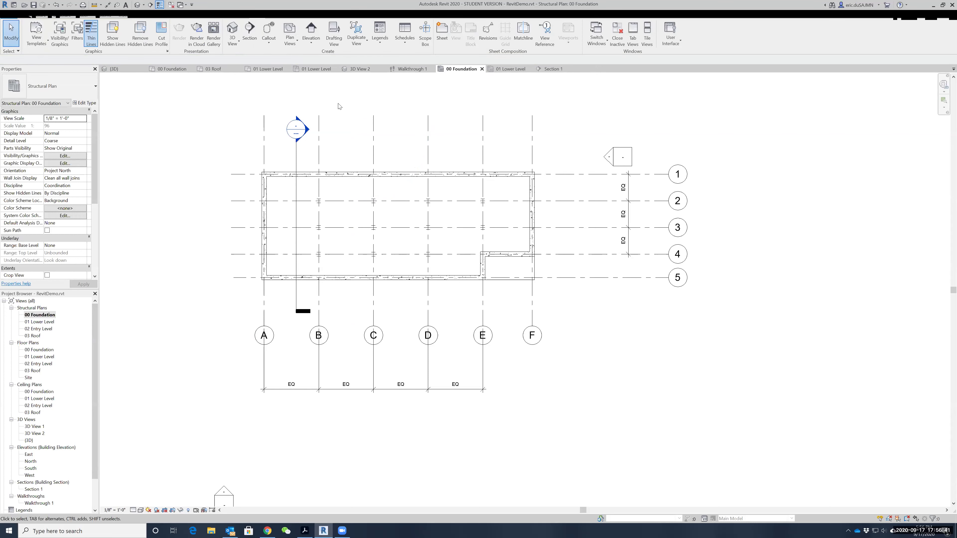
# - Draw a vertical building section across the plan between grids B and C, and delete it together with its view
pyautogui.click(249, 32)
pyautogui.click(349, 125)
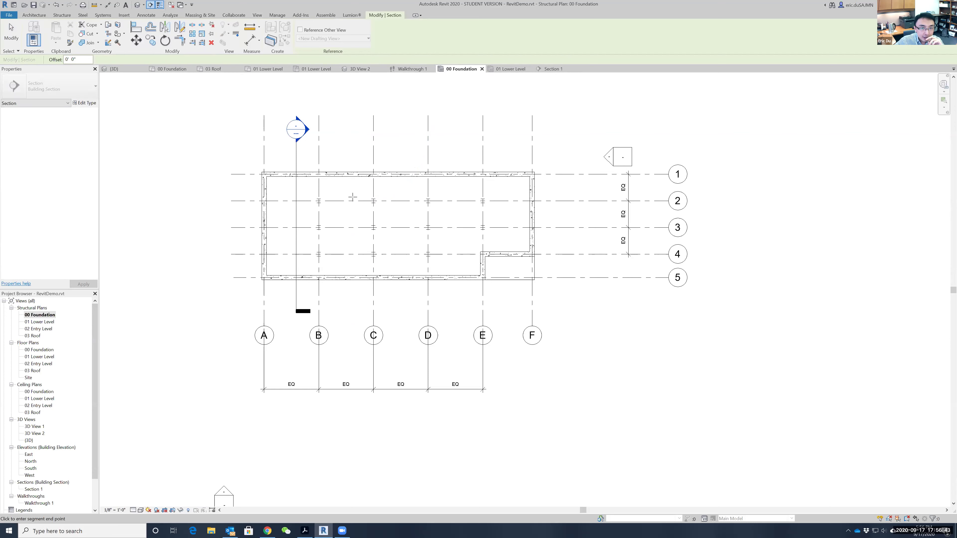
pyautogui.click(349, 320)
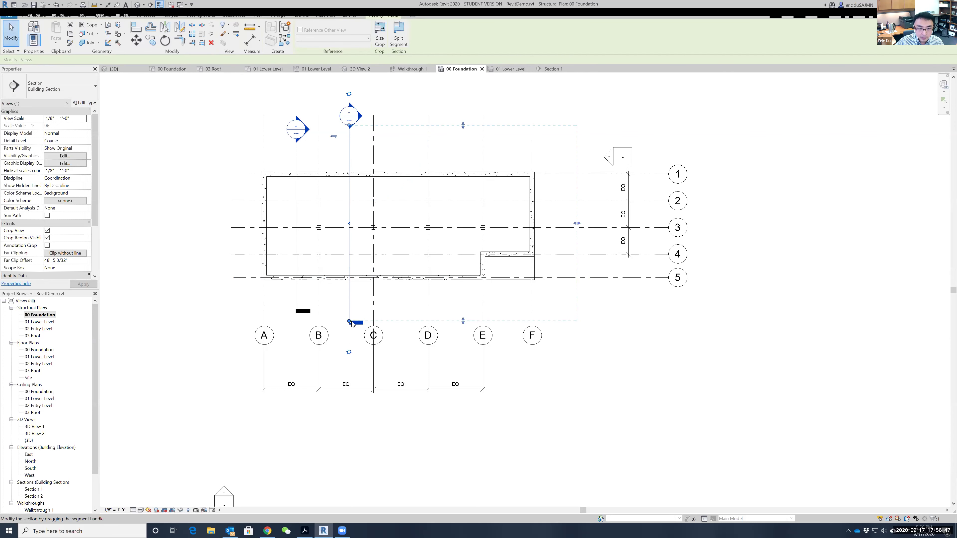
pyautogui.press('Delete')
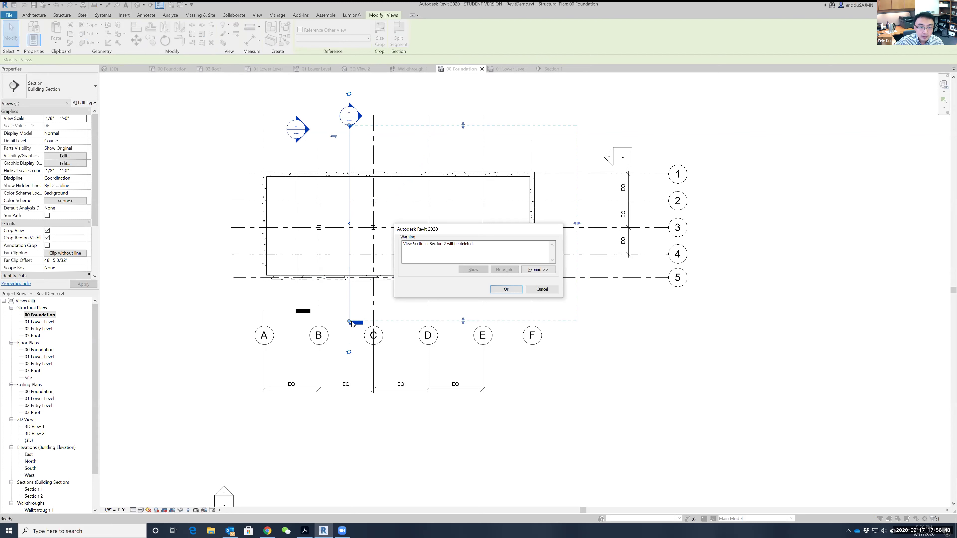
pyautogui.click(505, 290)
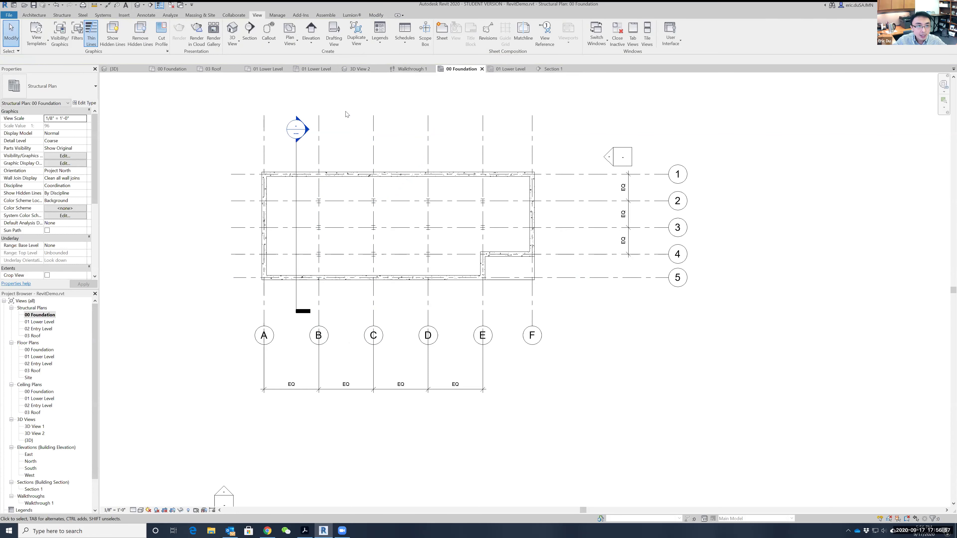
# - Place W12X26 W Shapes beams along all grid lines in the 00 Foundation plan using On Grids
pyautogui.click(62, 15)
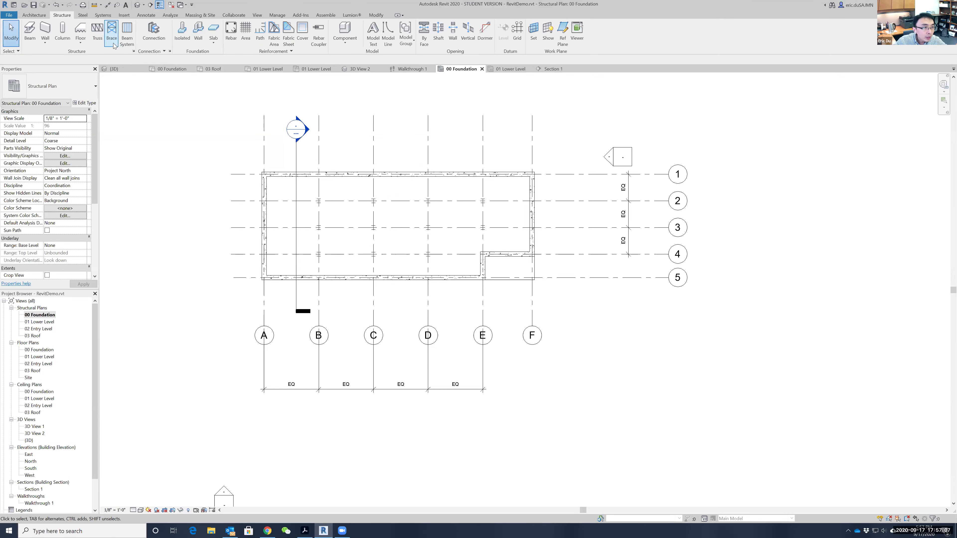
pyautogui.click(24, 33)
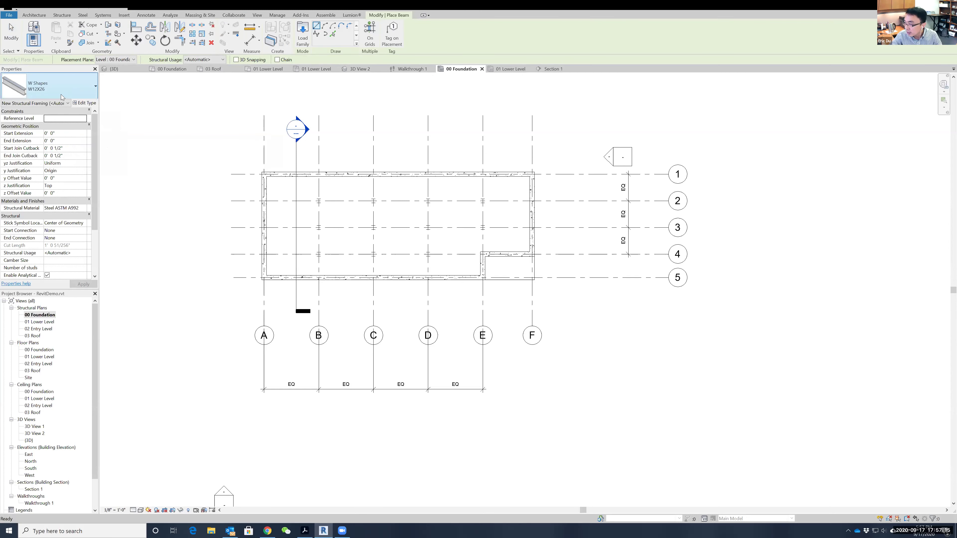
pyautogui.click(59, 86)
pyautogui.click(141, 121)
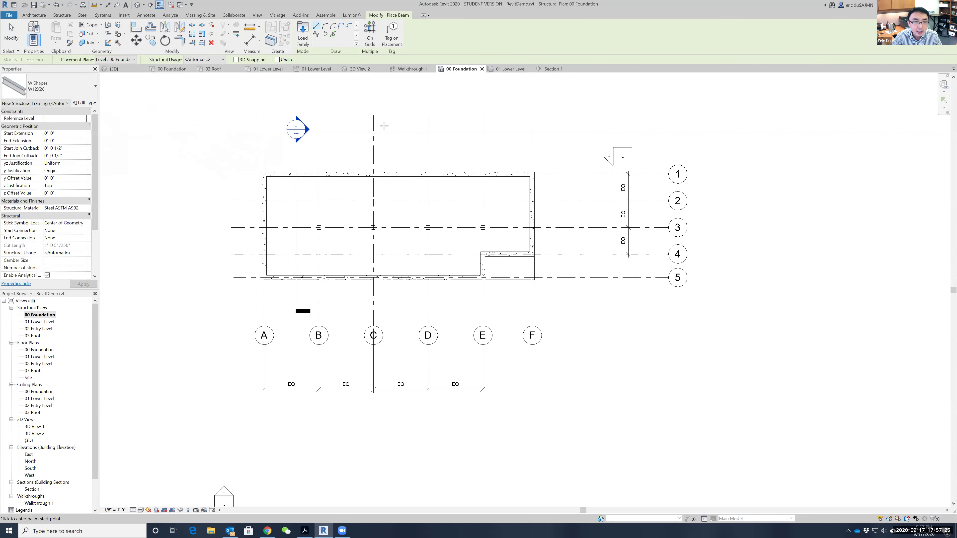
pyautogui.click(369, 34)
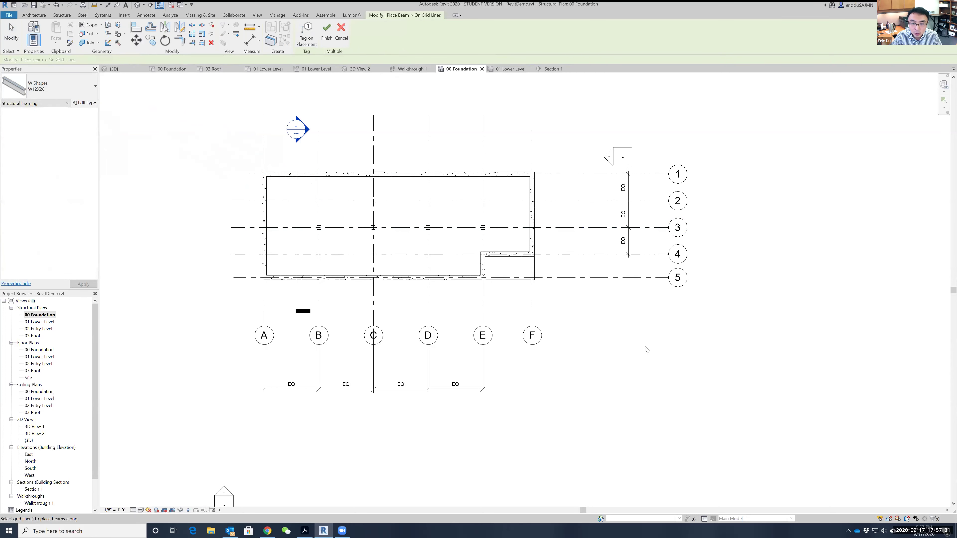
pyautogui.moveTo(647, 351); pyautogui.dragTo(190, 118)
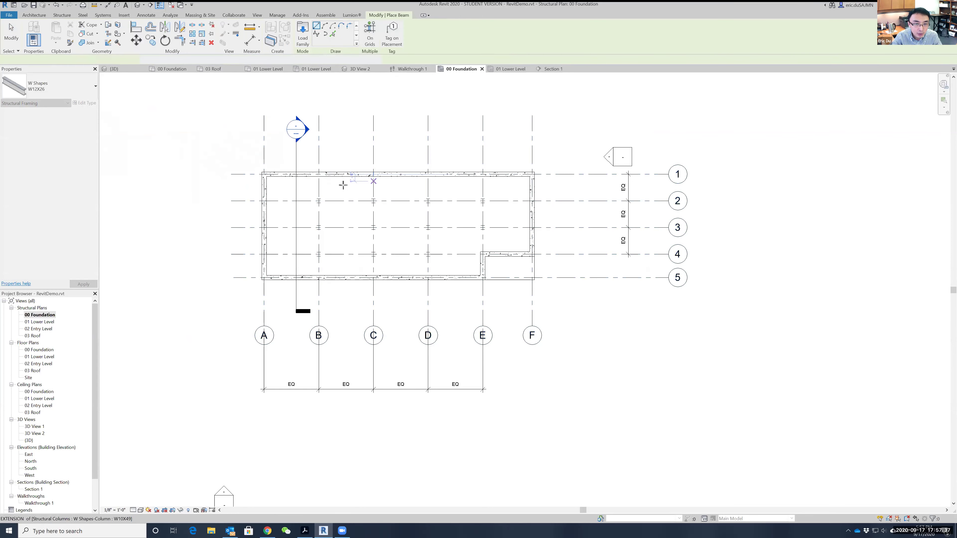
pyautogui.press('Escape')
pyautogui.press('Escape')
# - Examine the beams and columns from below in the default 3D view, using Wireframe and Hidden Line visual styles
pyautogui.click(257, 15)
pyautogui.click(232, 31)
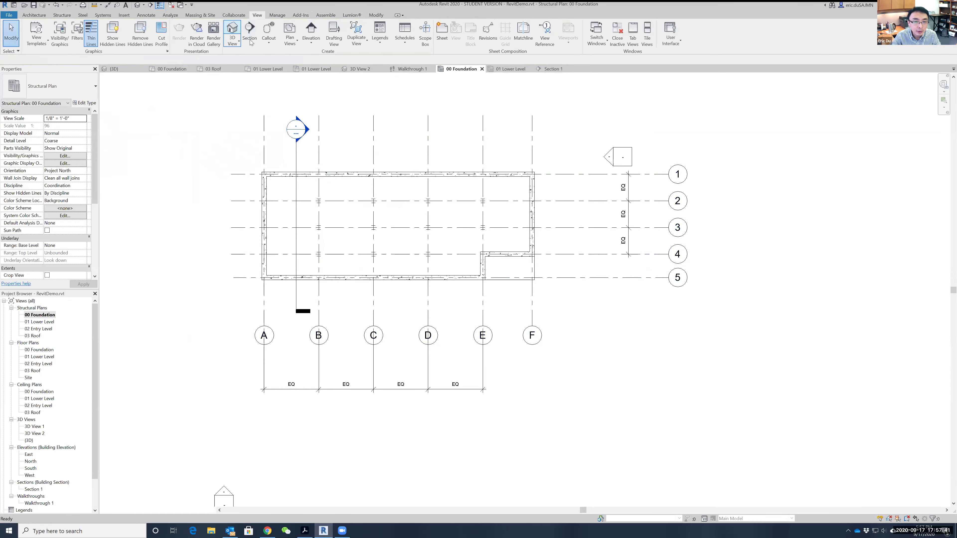
pyautogui.keyDown('shift'); pyautogui.moveTo(579, 458); pyautogui.dragTo(549, 303, button='middle'); pyautogui.keyUp('shift')
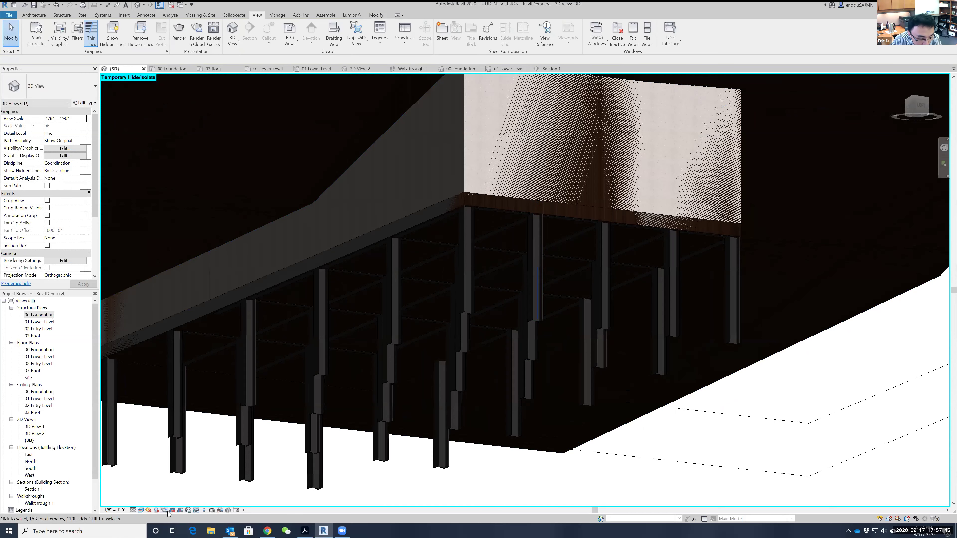
pyautogui.click(140, 510)
pyautogui.click(155, 458)
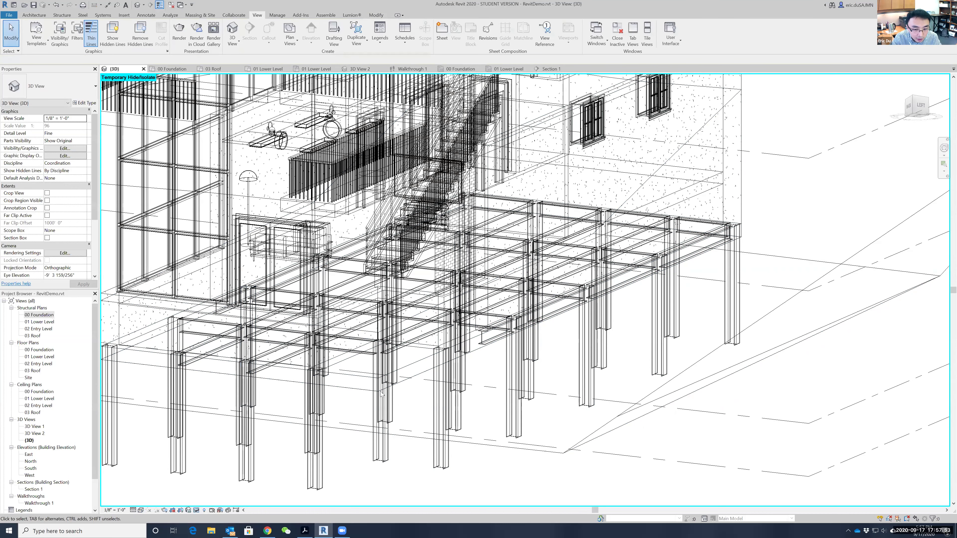
pyautogui.click(141, 510)
pyautogui.click(156, 473)
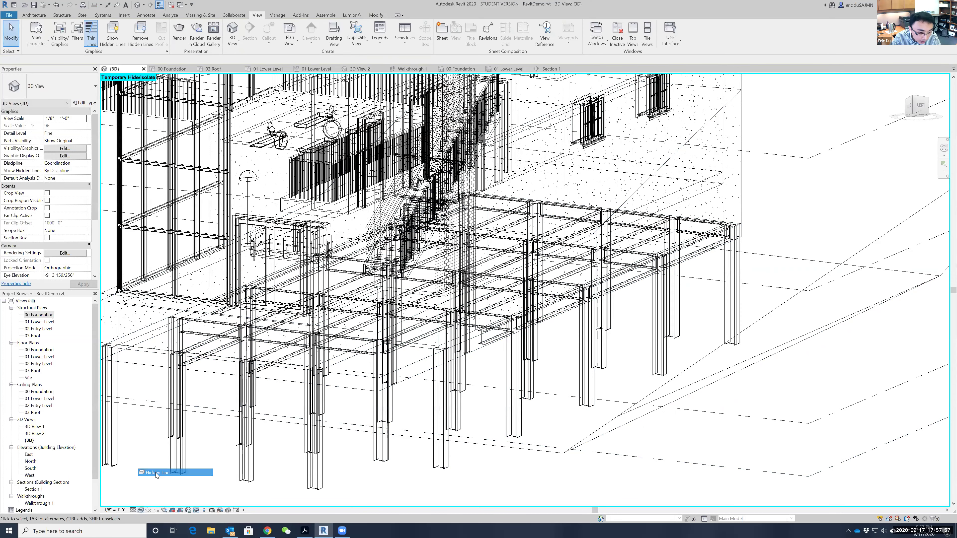
pyautogui.scroll(3, 437, 256)
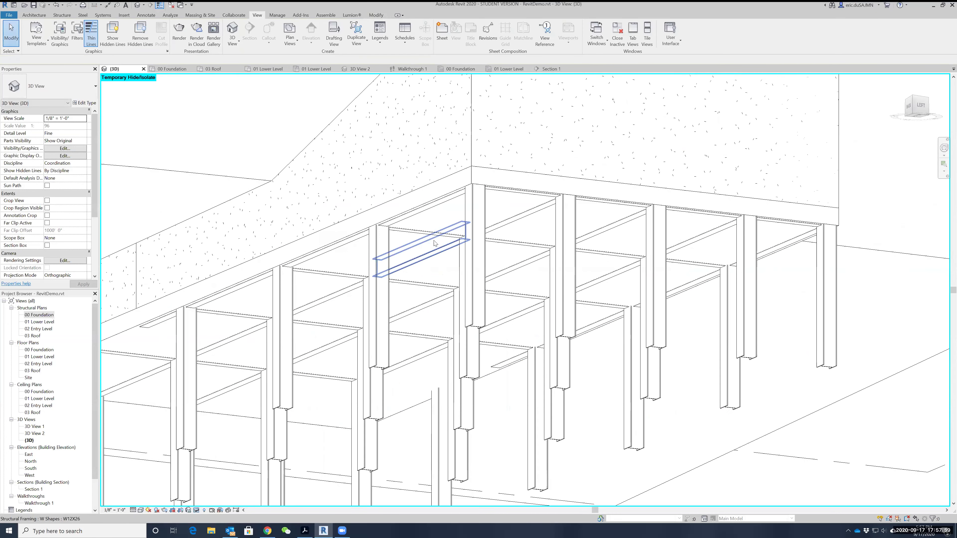
pyautogui.scroll(-1, 380, 290)
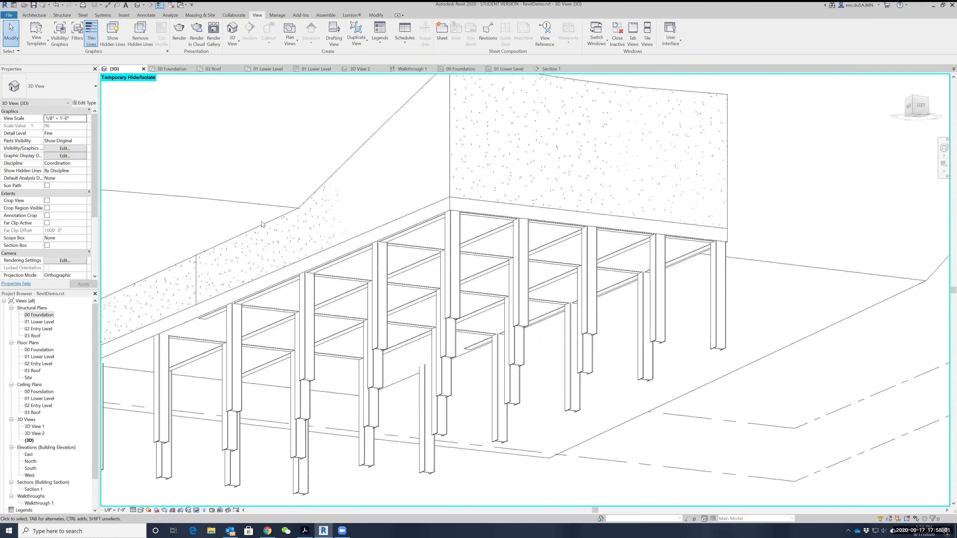
# - Undo the beam placement along with the 3D visual style changes, and reopen the 00 Foundation structural plan
pyautogui.click(56, 5)
pyautogui.click(56, 5)
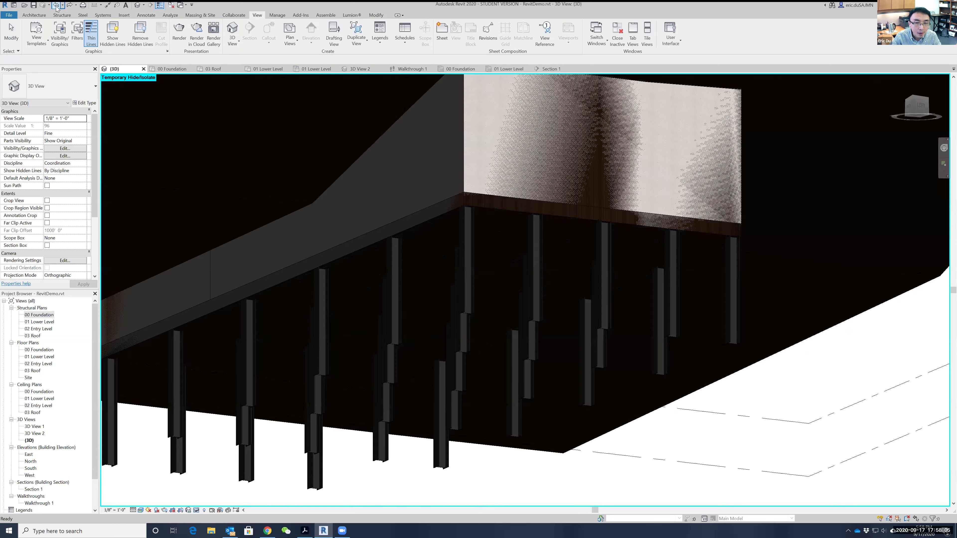
pyautogui.doubleClick(37, 315)
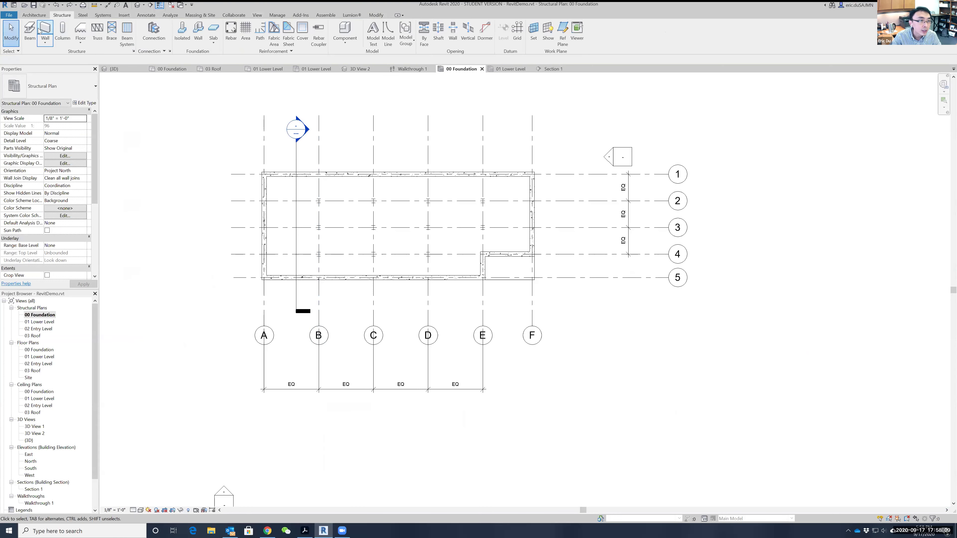
# - Place W12X26 W Shapes beams along grid lines A–F and 1–5 using On Grids, and leave the Beam command
pyautogui.press('b')
pyautogui.press('m')
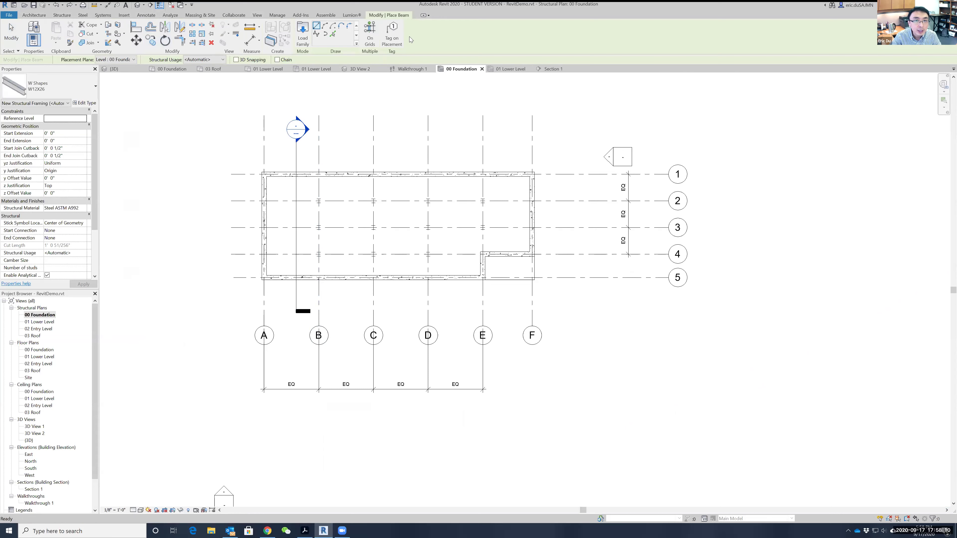
pyautogui.click(370, 30)
pyautogui.moveTo(666, 353); pyautogui.dragTo(278, 140)
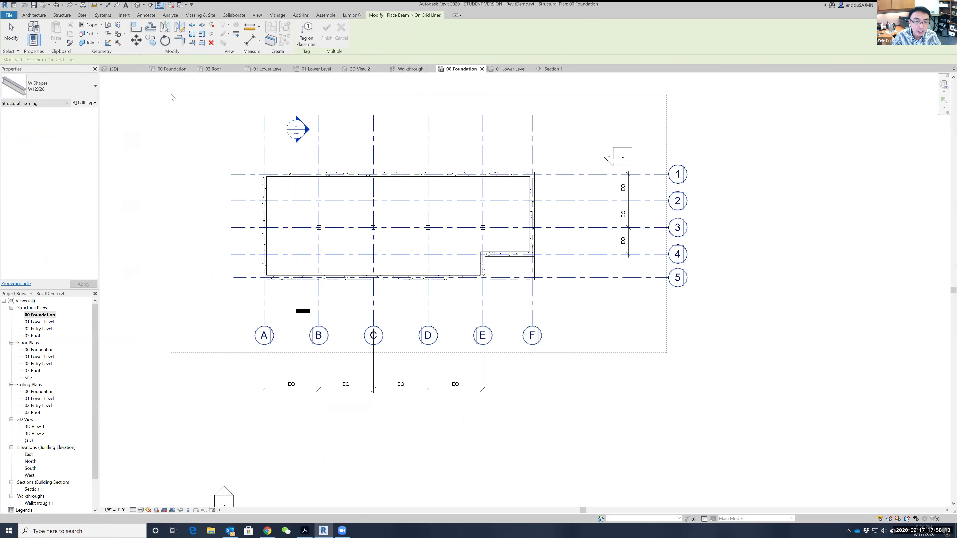
pyautogui.moveTo(171, 95); pyautogui.dragTo(171, 95)
pyautogui.click(327, 33)
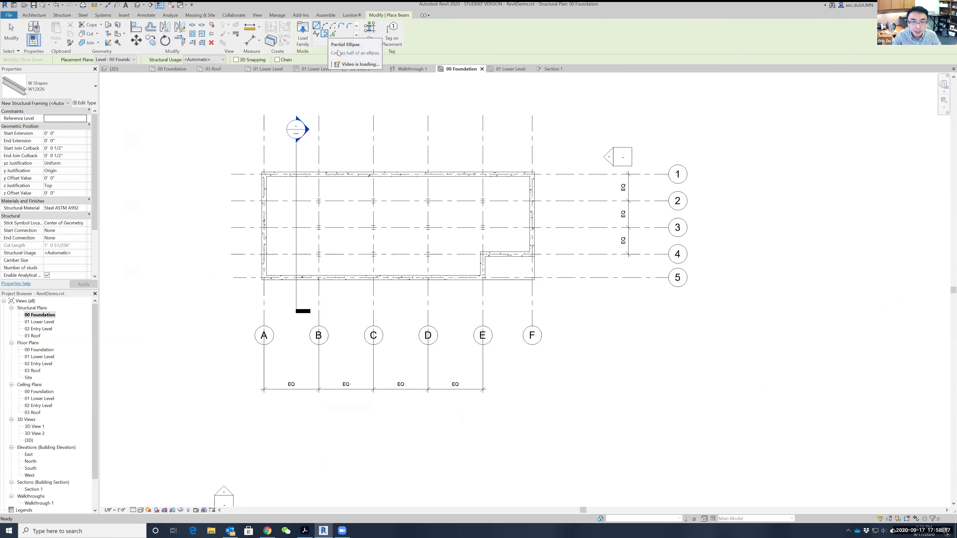
pyautogui.press('Escape')
pyautogui.press('Escape')
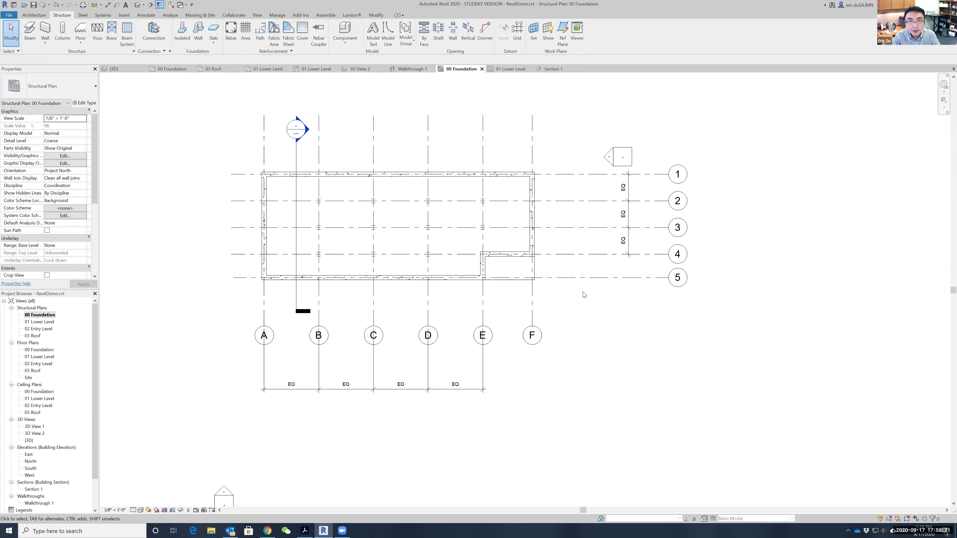
# - Set the 00 Foundation structural plan's detail level to Fine and inspect the beam framing
pyautogui.click(134, 510)
pyautogui.click(140, 502)
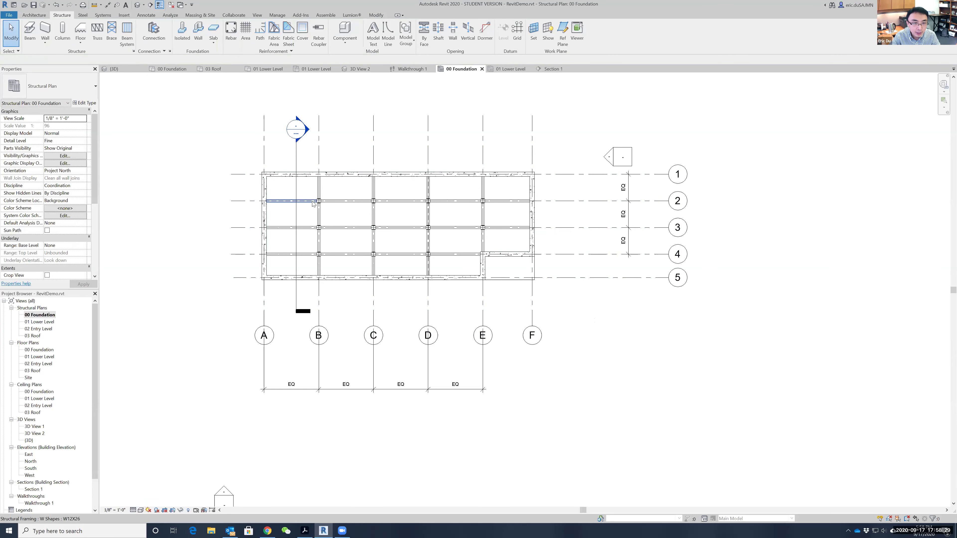
pyautogui.scroll(4, 338, 208)
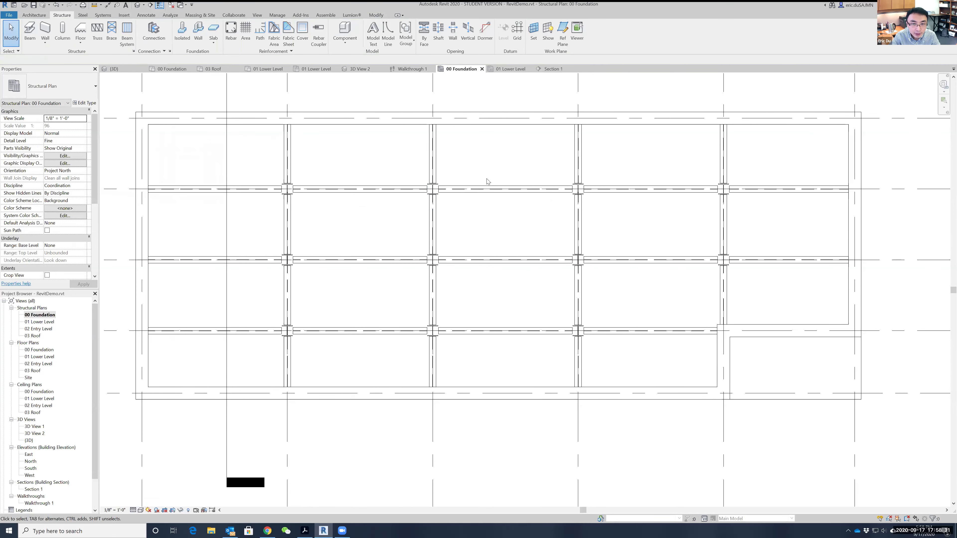
# - Examine the beam and column connections at the 00 Foundation level in the Section 1 view
pyautogui.scroll(2, 385, 191)
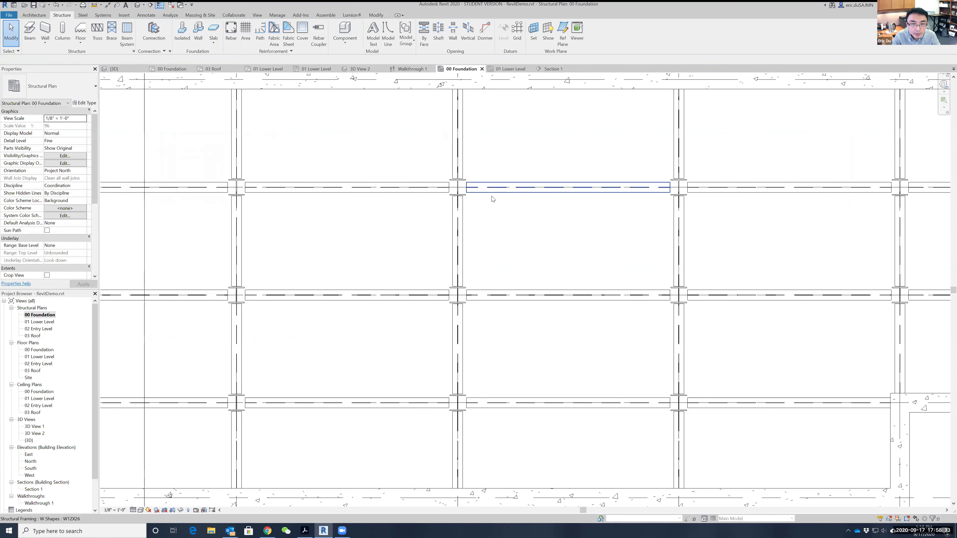
pyautogui.scroll(-3, 404, 236)
pyautogui.scroll(-1, 405, 236)
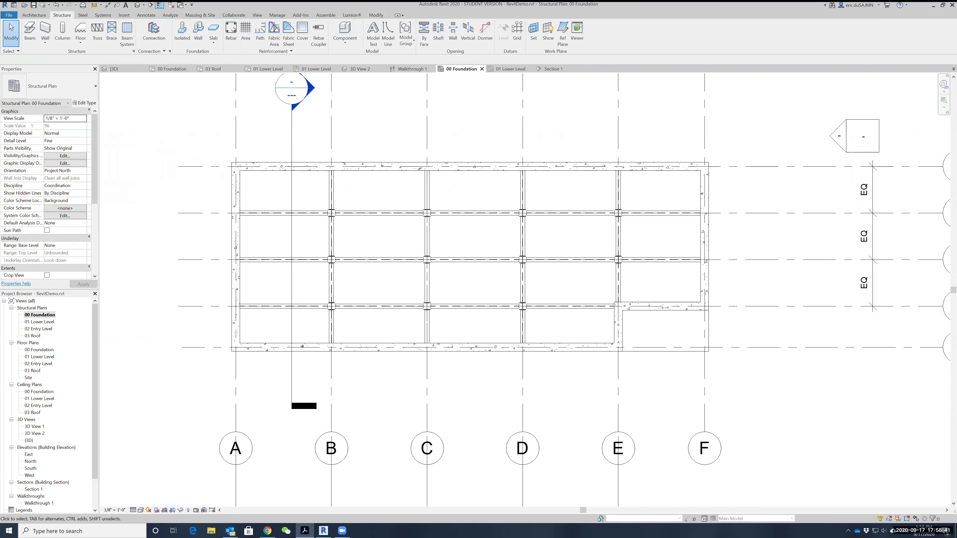
pyautogui.doubleClick(34, 489)
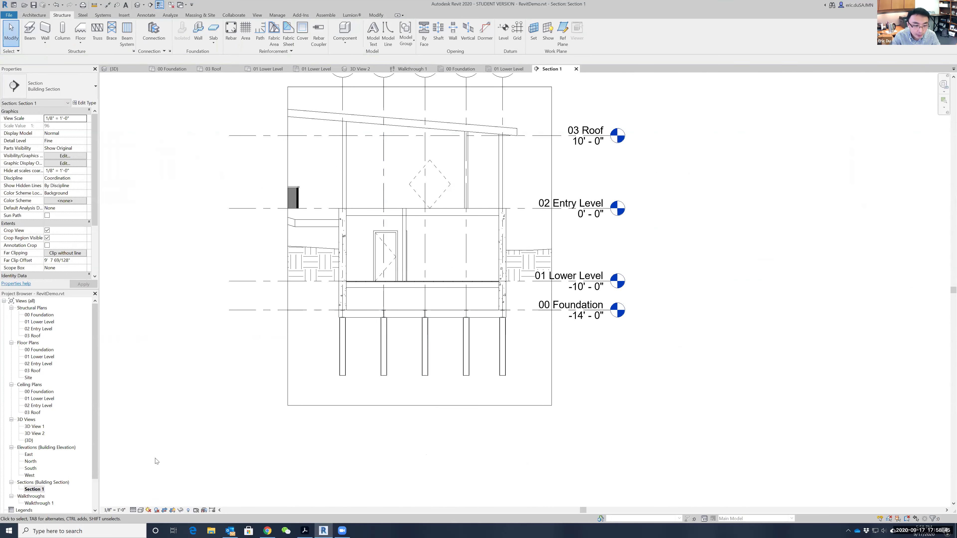
pyautogui.scroll(3, 367, 321)
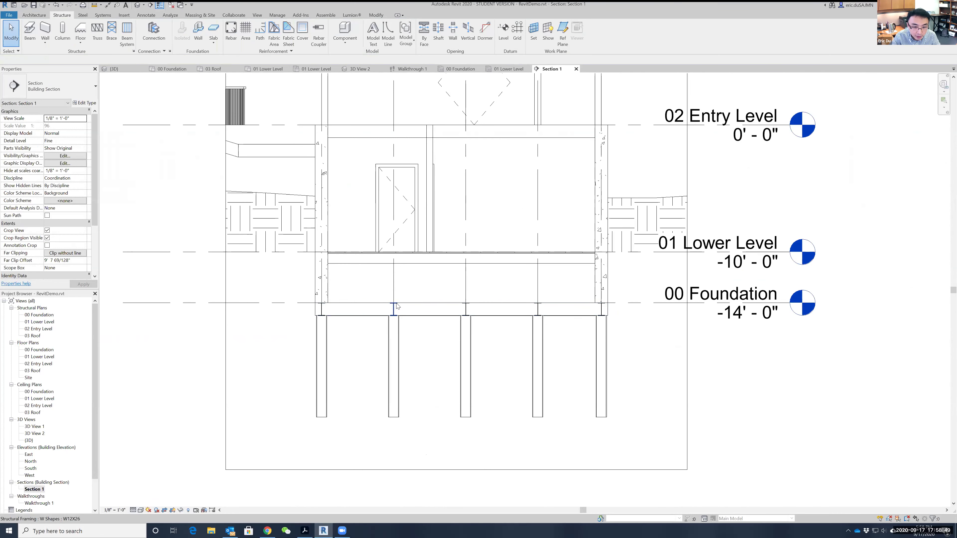
pyautogui.scroll(6, 394, 313)
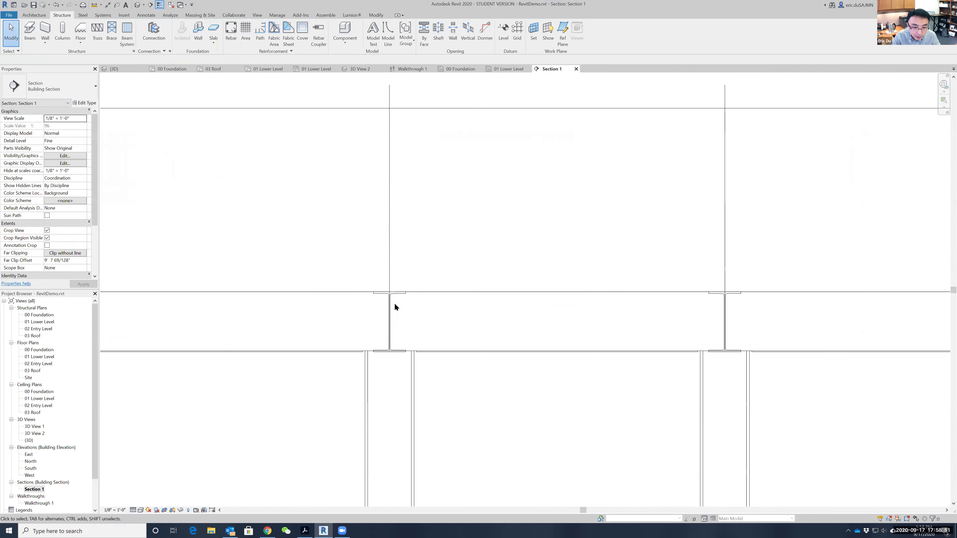
pyautogui.scroll(-2, 433, 351)
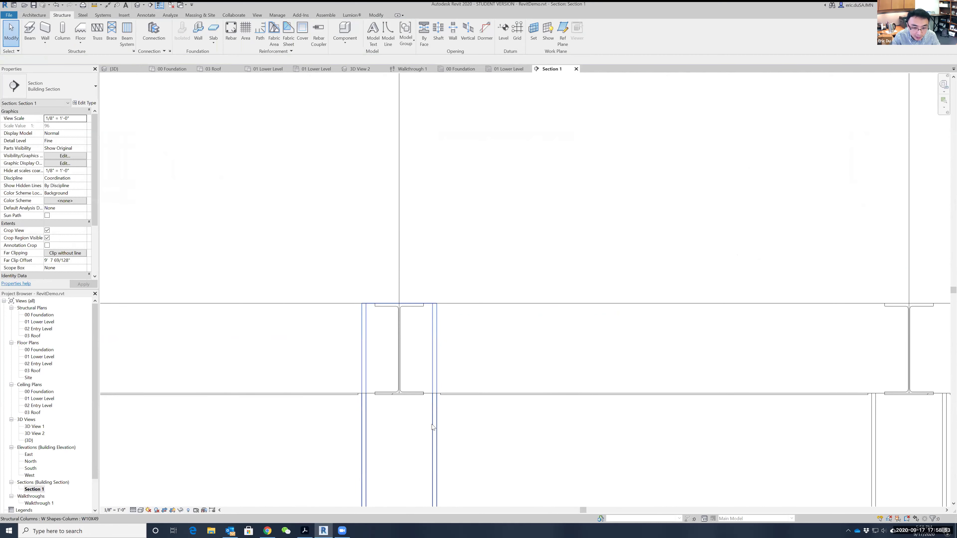
pyautogui.scroll(-4, 433, 427)
pyautogui.moveTo(348, 386); pyautogui.dragTo(479, 286, button='middle')
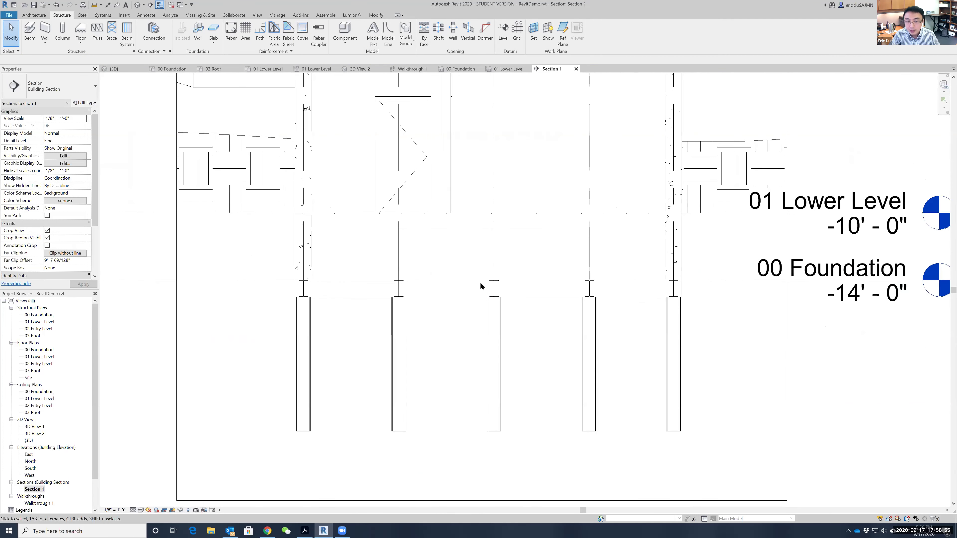
pyautogui.scroll(-1, 849, 261)
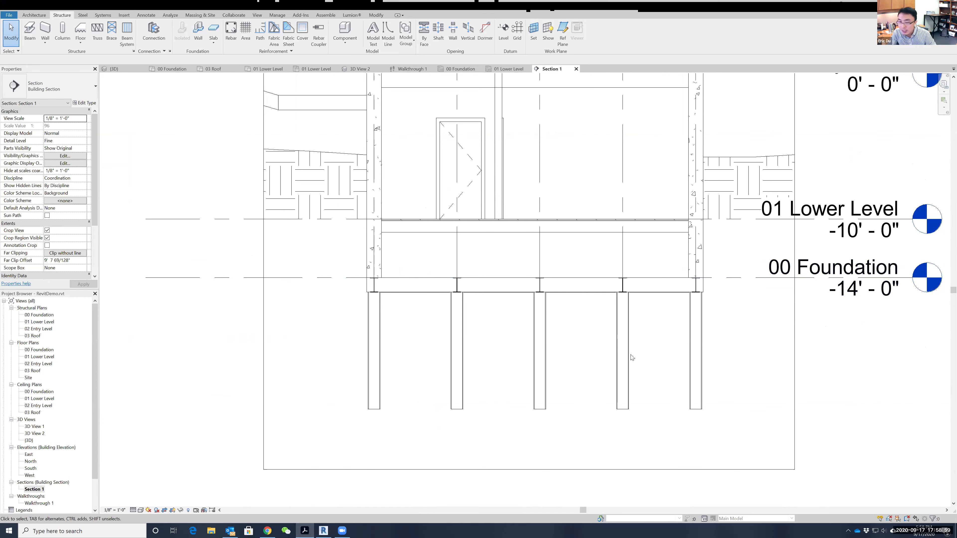
pyautogui.scroll(-2, 607, 326)
pyautogui.scroll(1, 607, 328)
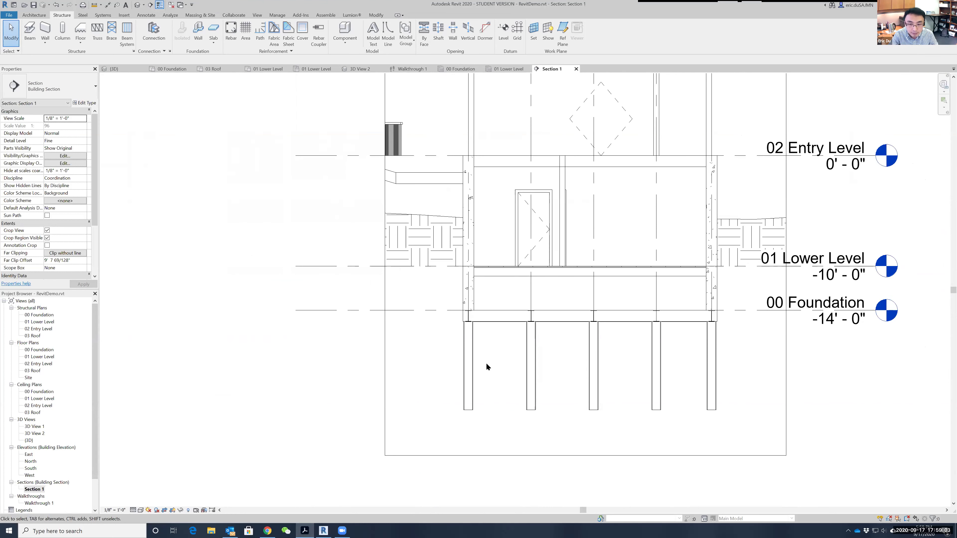
# - In the 00 Foundation structural plan, add automatic W12X26 beam systems to the upper A–B bay at 6' spacing and the B–C bay at 3'
pyautogui.doubleClick(40, 314)
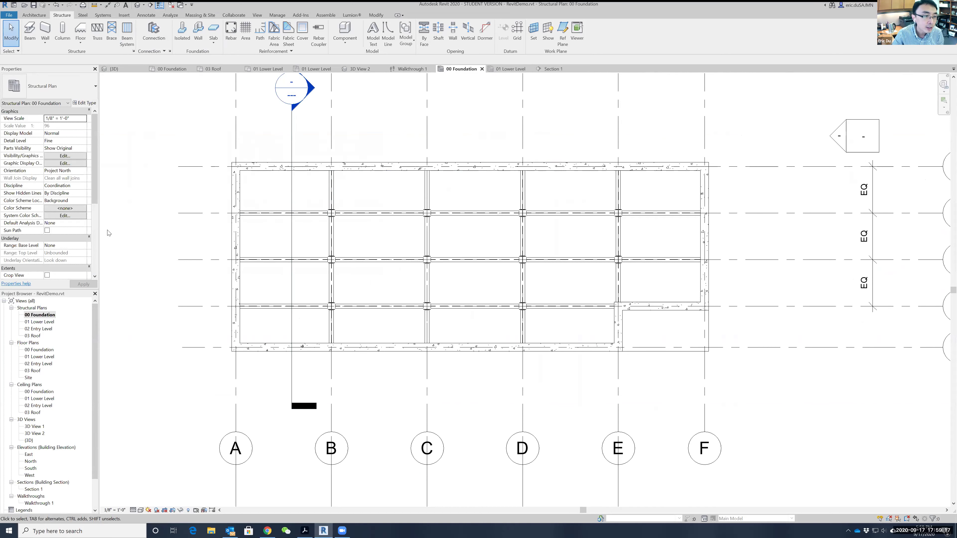
pyautogui.click(127, 36)
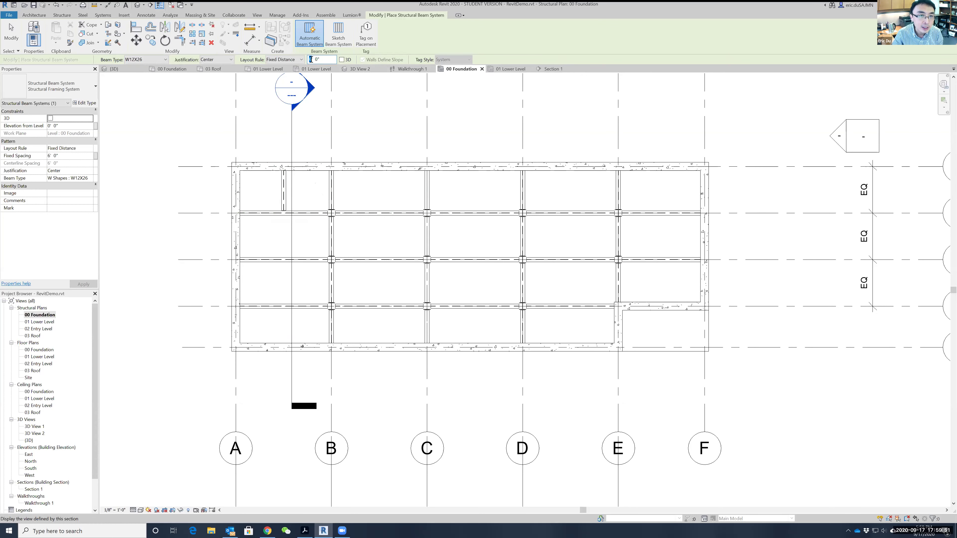
pyautogui.write('3')
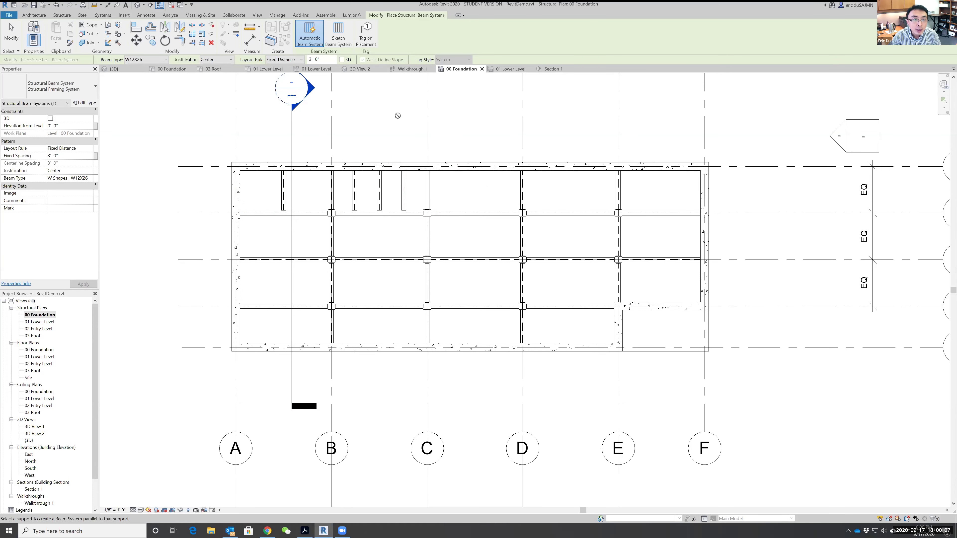
# - View the beam framing from below in the default 3D view using the Hidden Line visual style
pyautogui.click(257, 15)
pyautogui.click(232, 29)
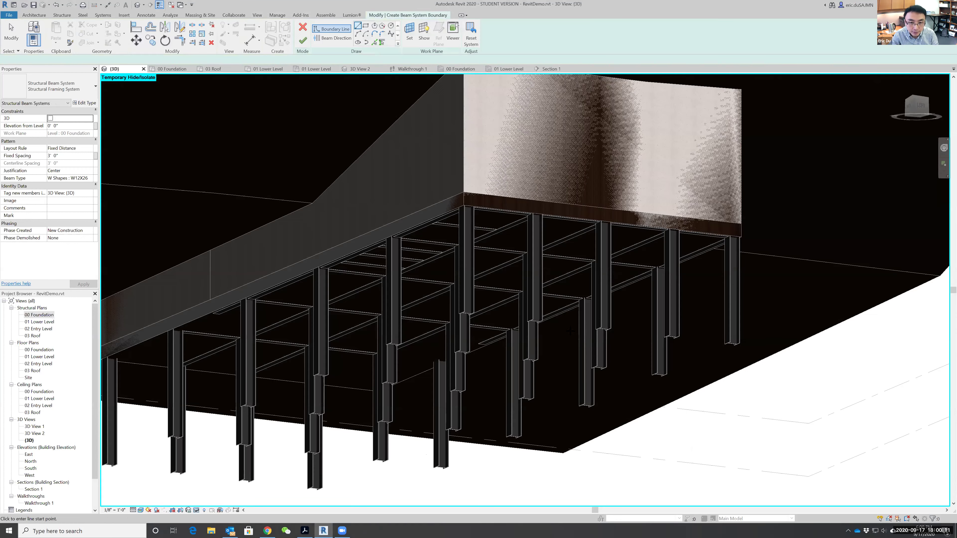
pyautogui.press('Escape')
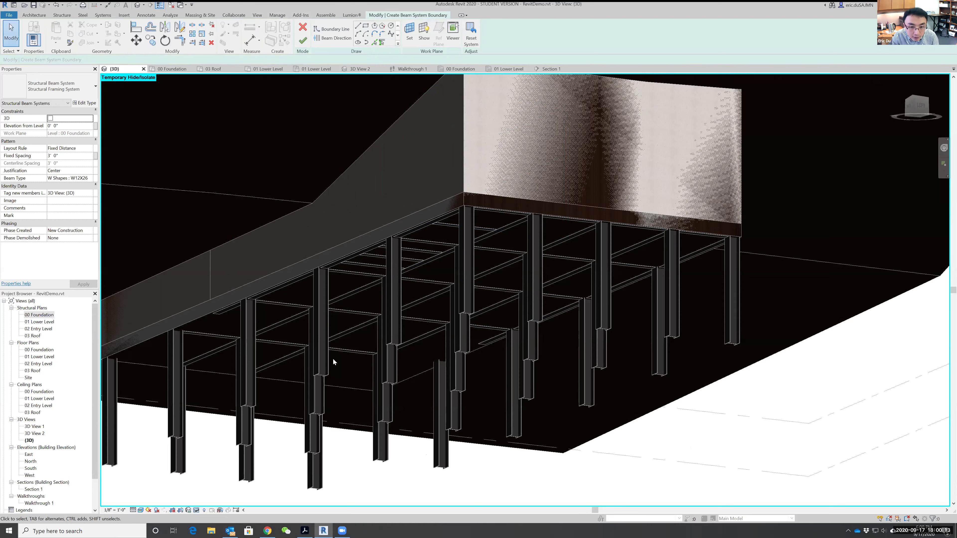
pyautogui.click(140, 510)
pyautogui.click(165, 471)
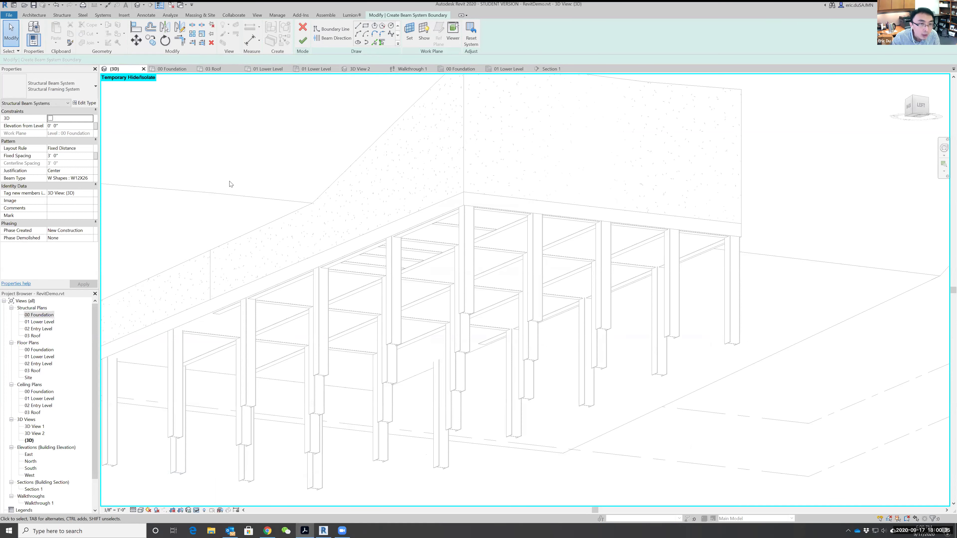
# - Try to finish the open beam system boundary sketch, and cancel it
pyautogui.click(303, 41)
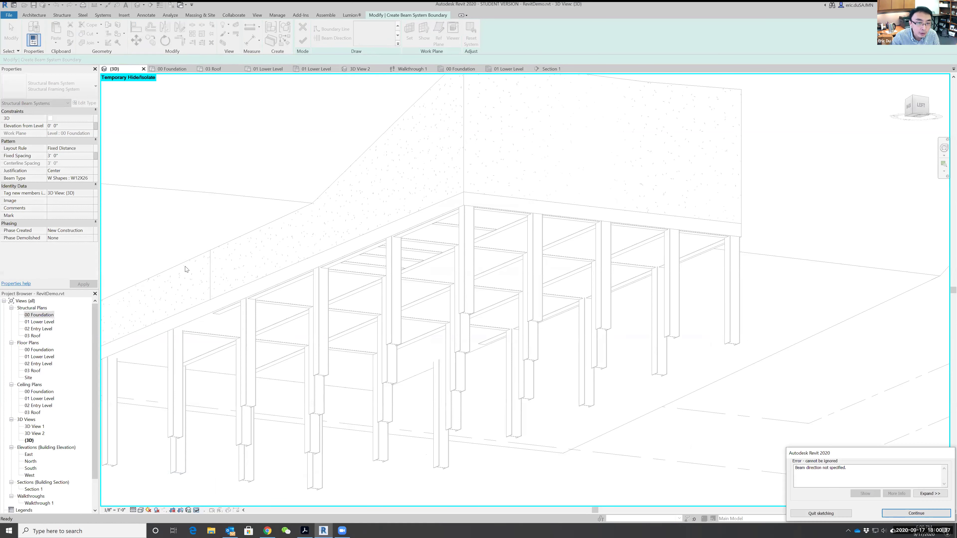
pyautogui.click(909, 515)
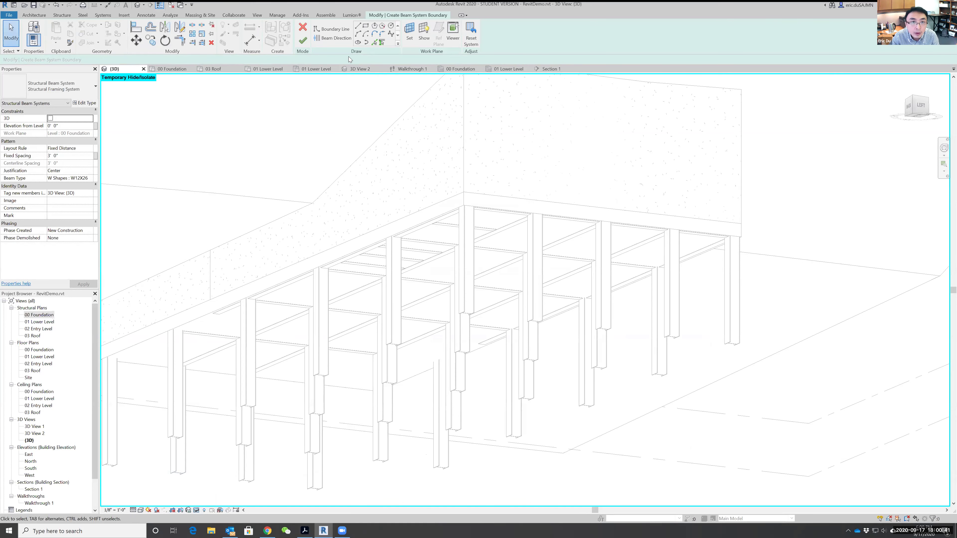
pyautogui.click(302, 28)
pyautogui.click(502, 277)
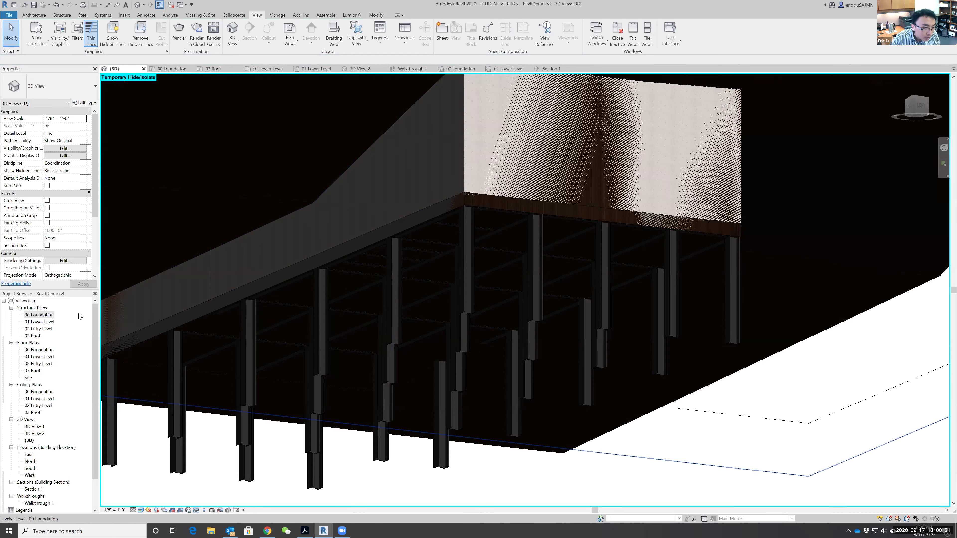
# - Draw a horizontal section below the upper B–C bay in the 00 Foundation structural plan, with a far clip of about 4' 9" and narrowed width
pyautogui.doubleClick(40, 316)
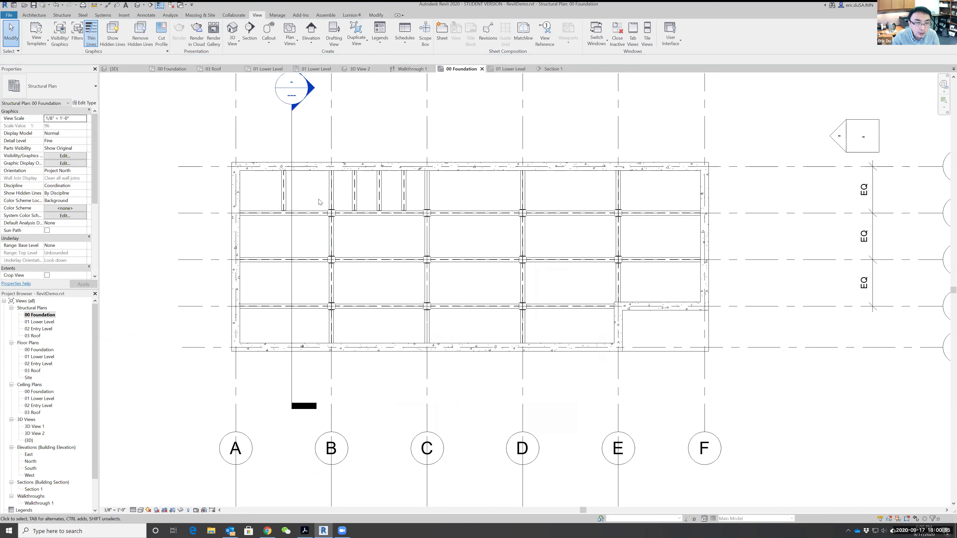
pyautogui.click(250, 30)
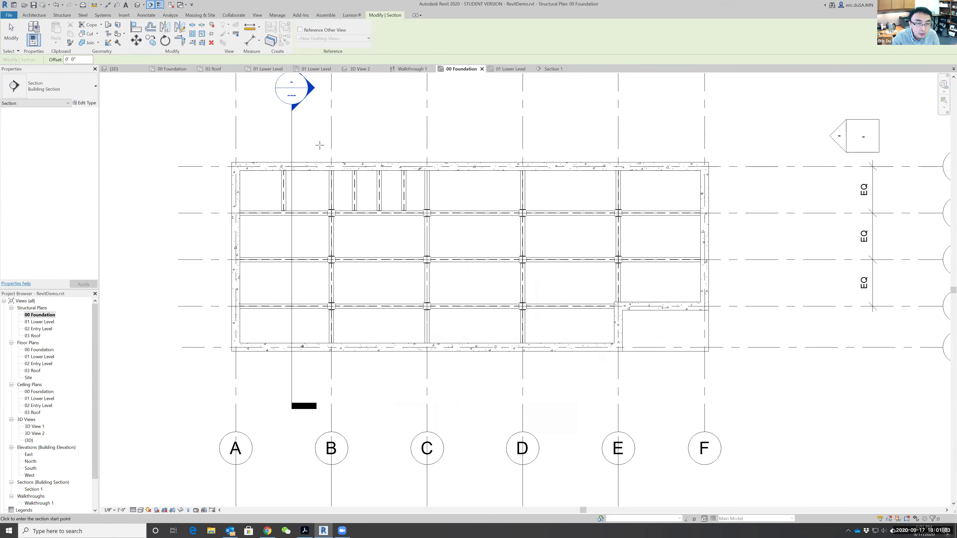
pyautogui.click(312, 228)
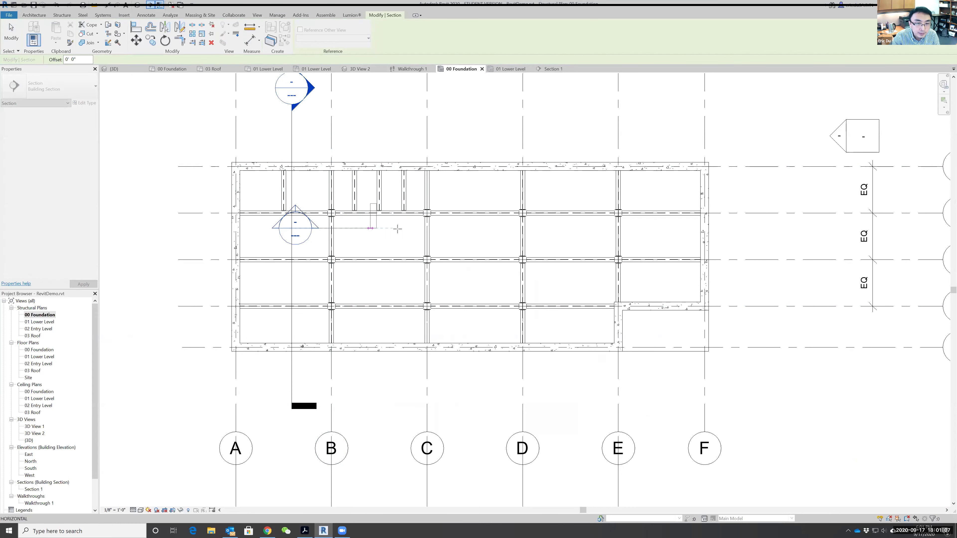
pyautogui.click(445, 228)
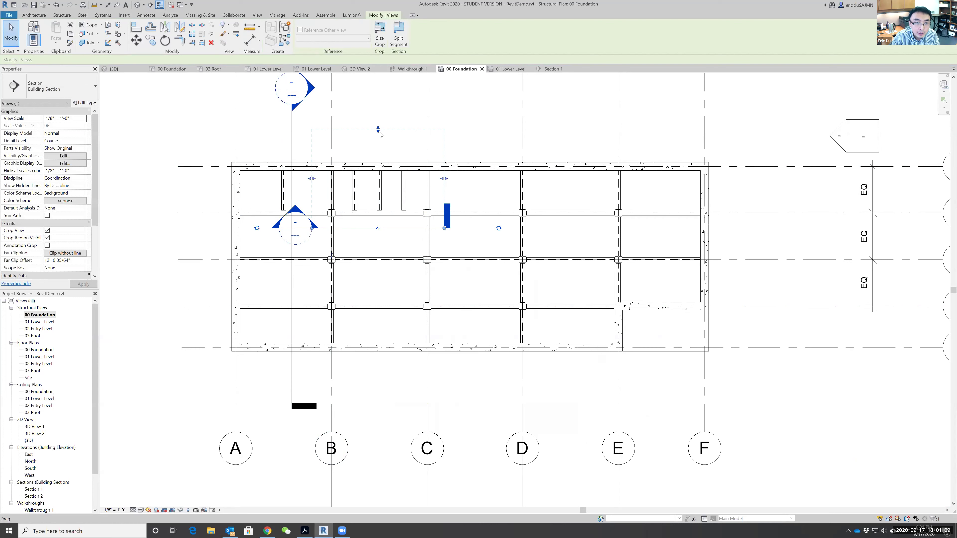
pyautogui.moveTo(378, 129); pyautogui.dragTo(378, 189)
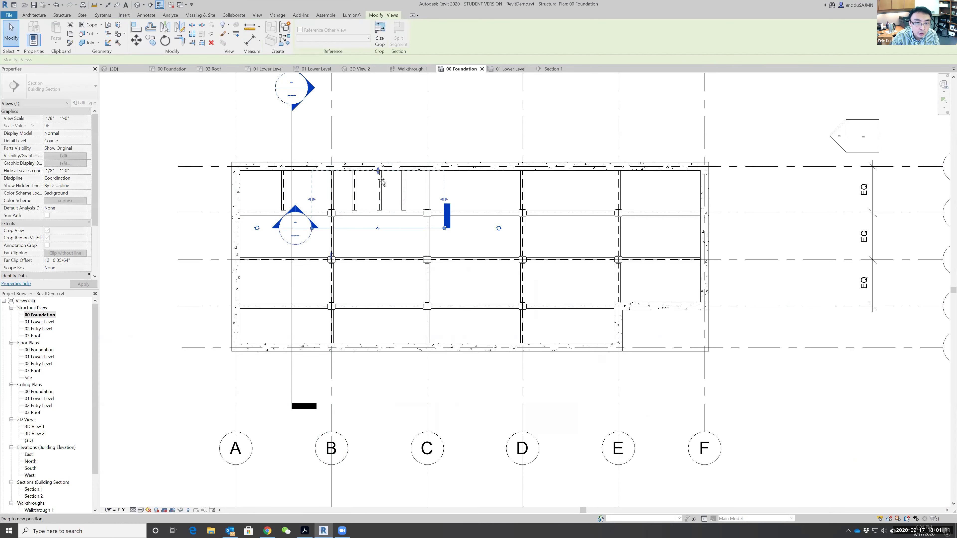
pyautogui.moveTo(313, 209); pyautogui.dragTo(368, 214)
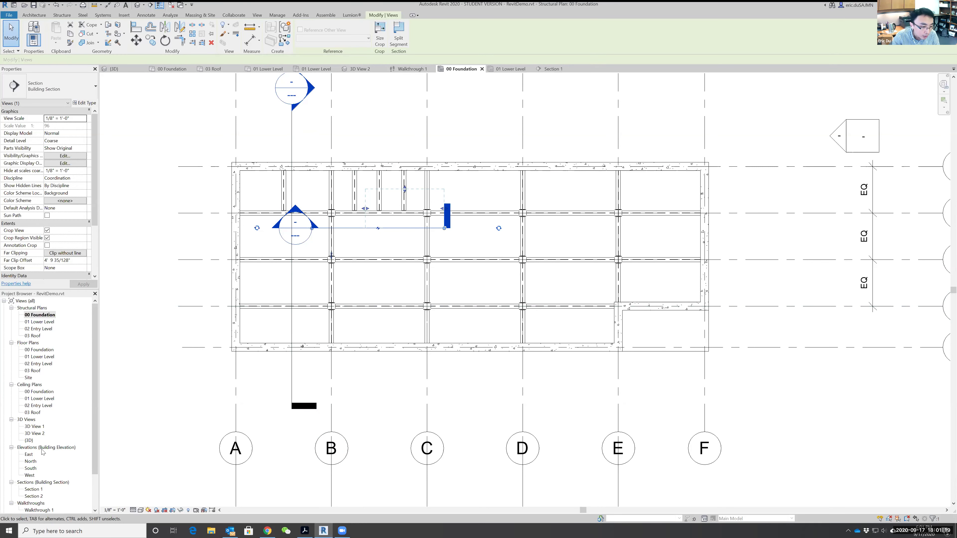
# - Open the Section 2 view and set its visual style to Wireframe and detail level to Fine
pyautogui.doubleClick(34, 496)
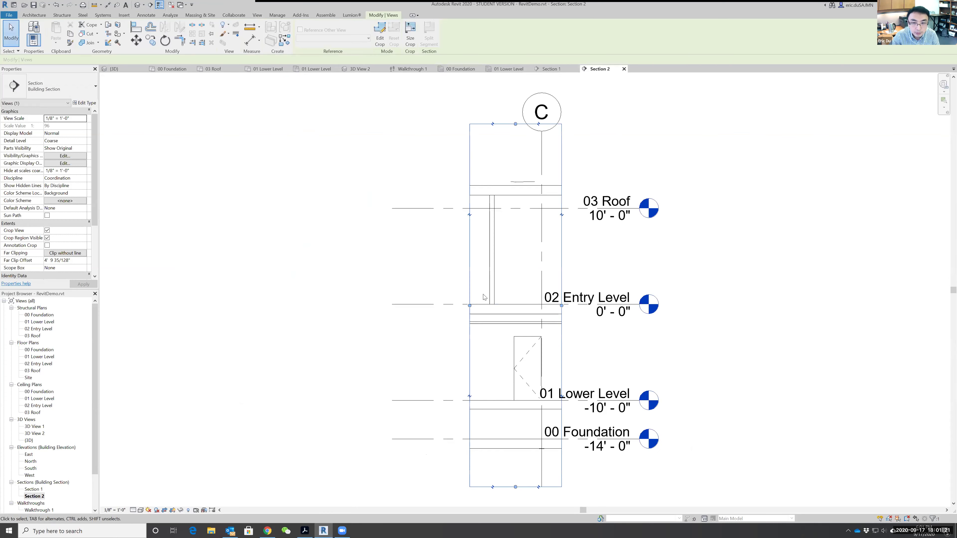
pyautogui.click(726, 250)
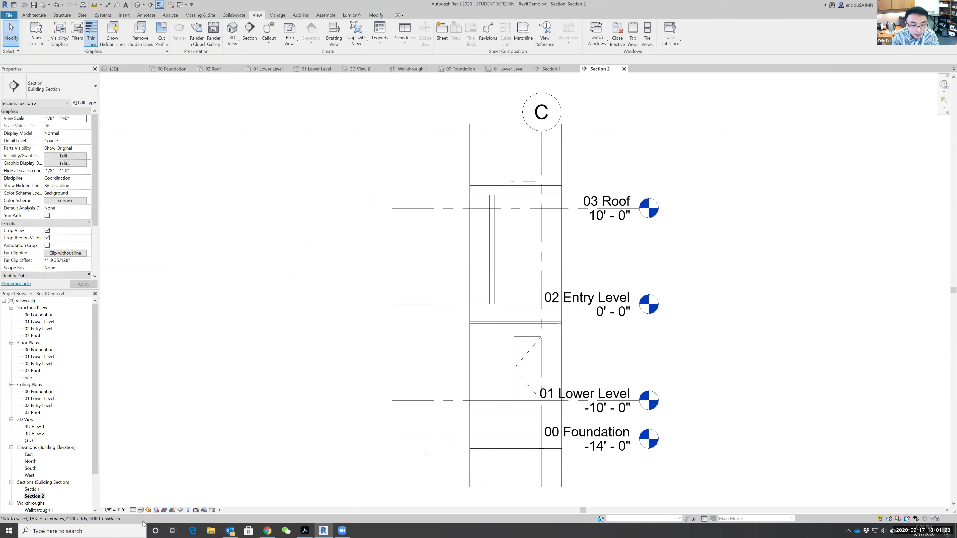
pyautogui.click(139, 511)
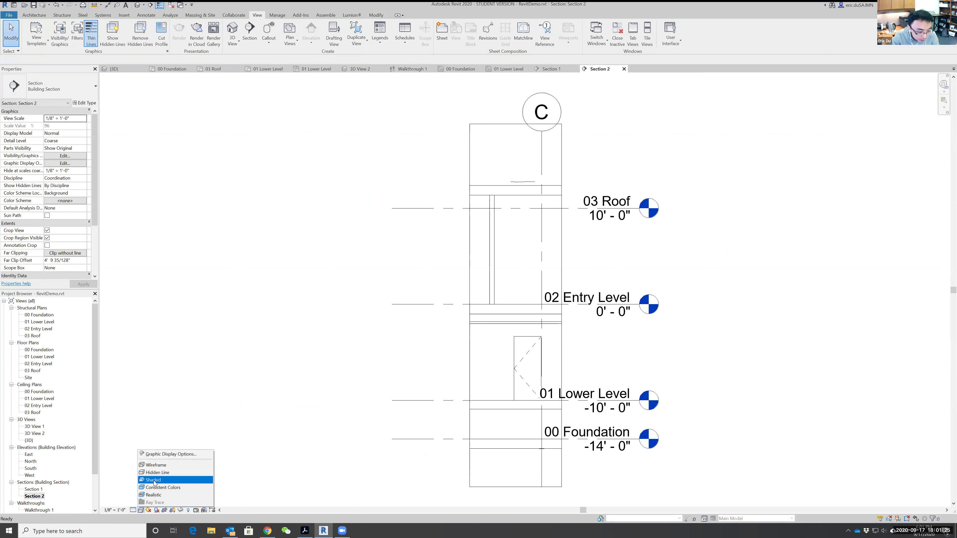
pyautogui.click(156, 465)
pyautogui.click(134, 511)
pyautogui.click(140, 502)
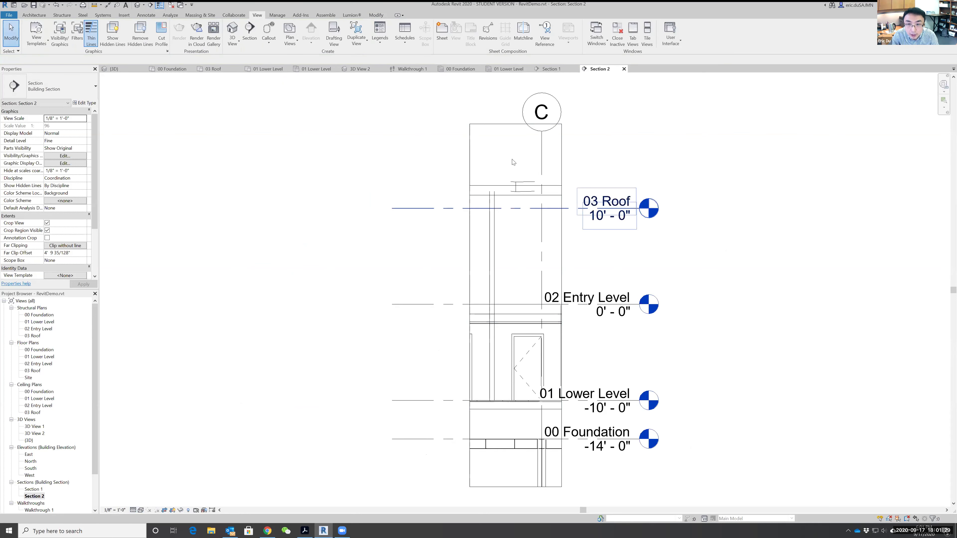
# - Lower the upper edge of Section 2's crop region to just above the 00 Foundation level
pyautogui.click(515, 124)
pyautogui.click(517, 389)
pyautogui.moveTo(521, 424); pyautogui.dragTo(521, 423)
pyautogui.click(520, 459)
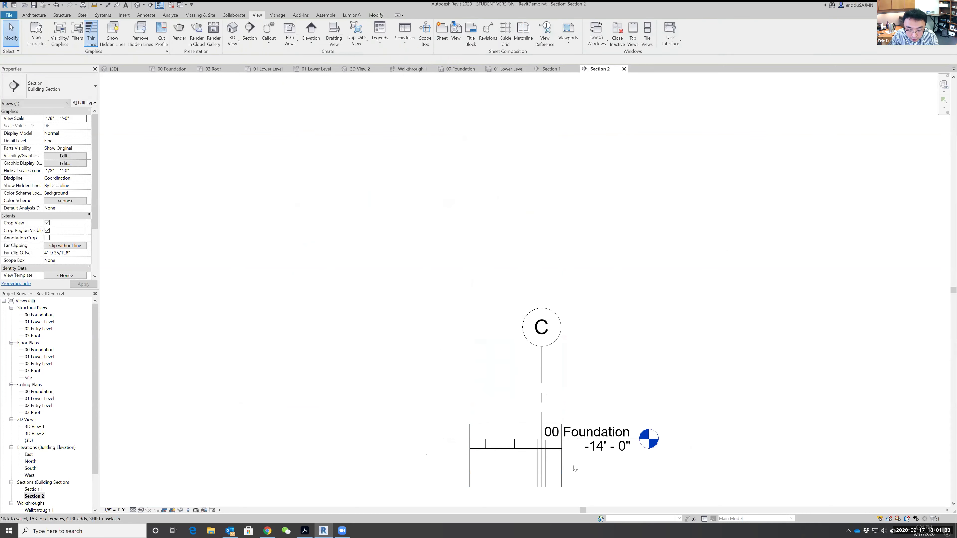
# - Inspect the beam profiles in Section 2, comparing the Realistic visual style with Wireframe at Fine detail
pyautogui.scroll(5, 521, 460)
pyautogui.moveTo(522, 460); pyautogui.dragTo(401, 240, button='middle')
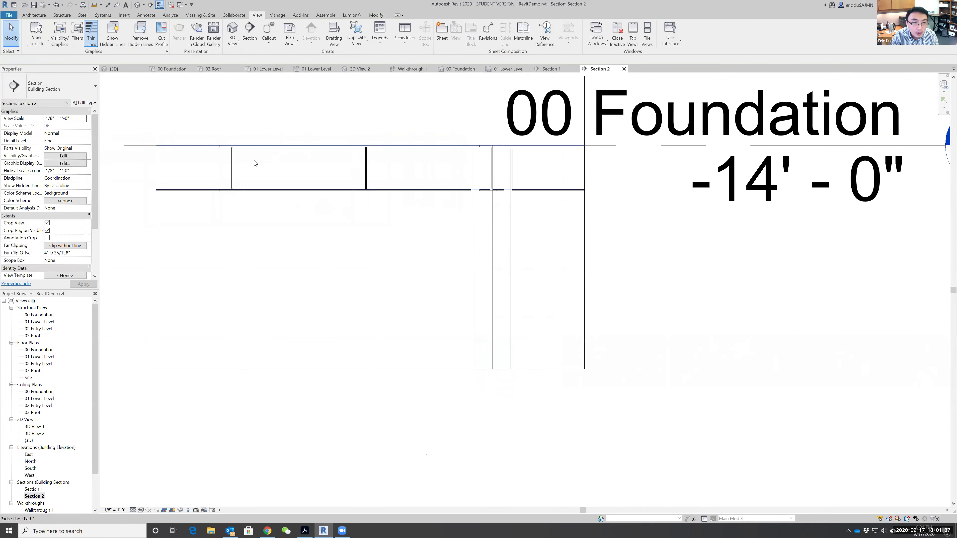
pyautogui.click(141, 511)
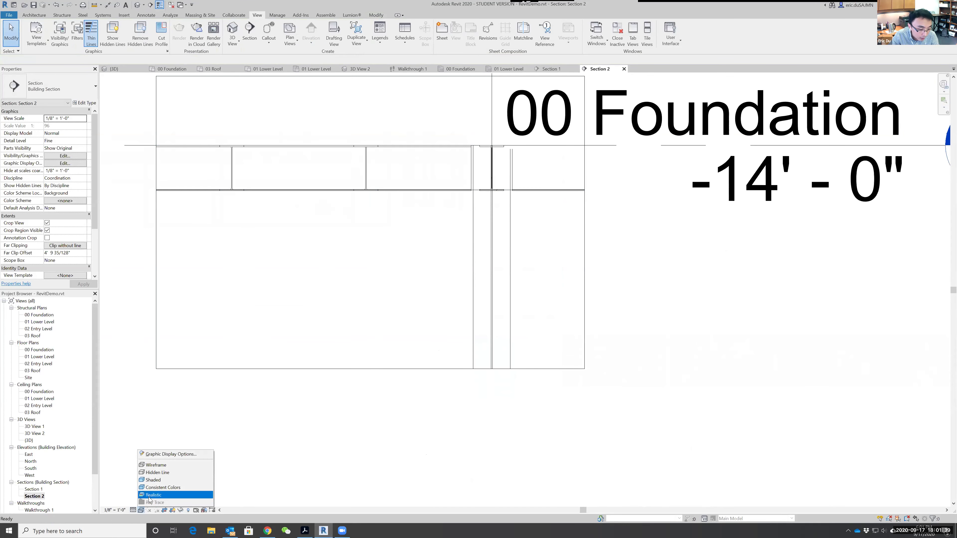
pyautogui.click(153, 495)
pyautogui.click(140, 510)
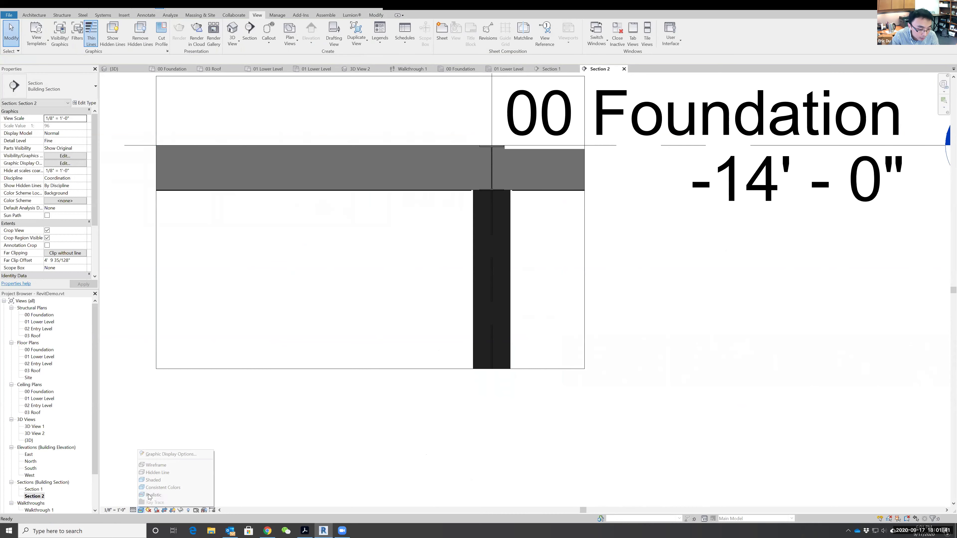
pyautogui.click(158, 466)
pyautogui.click(133, 511)
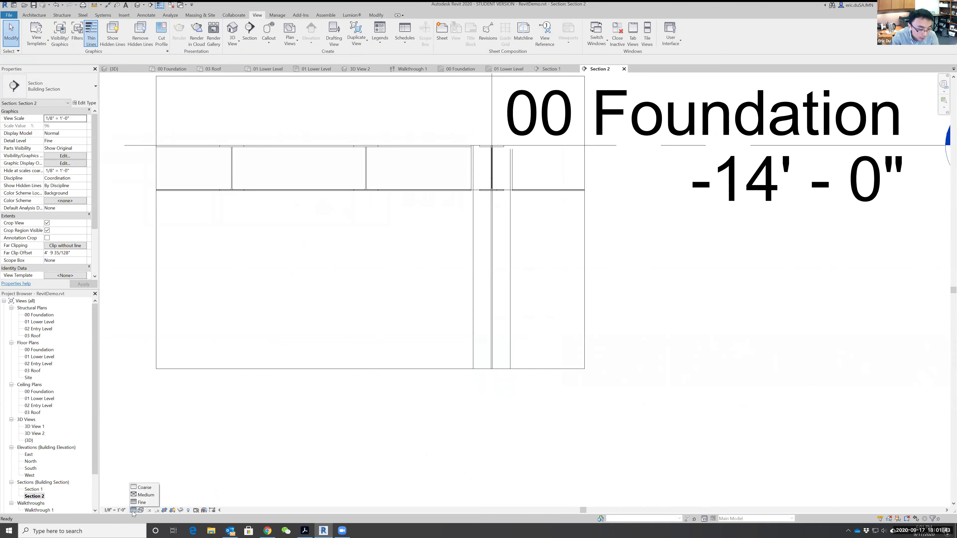
pyautogui.click(142, 503)
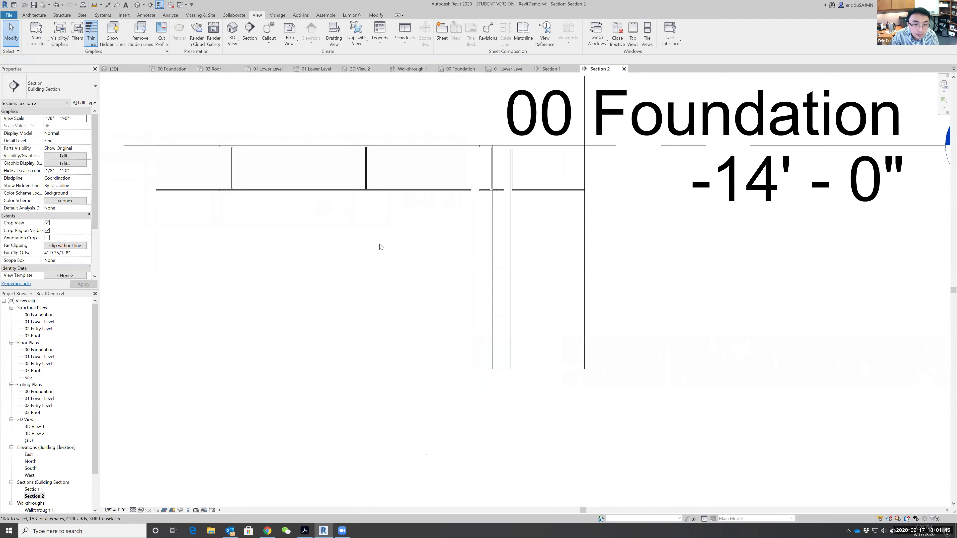
pyautogui.scroll(5, 461, 208)
pyautogui.scroll(2, 485, 220)
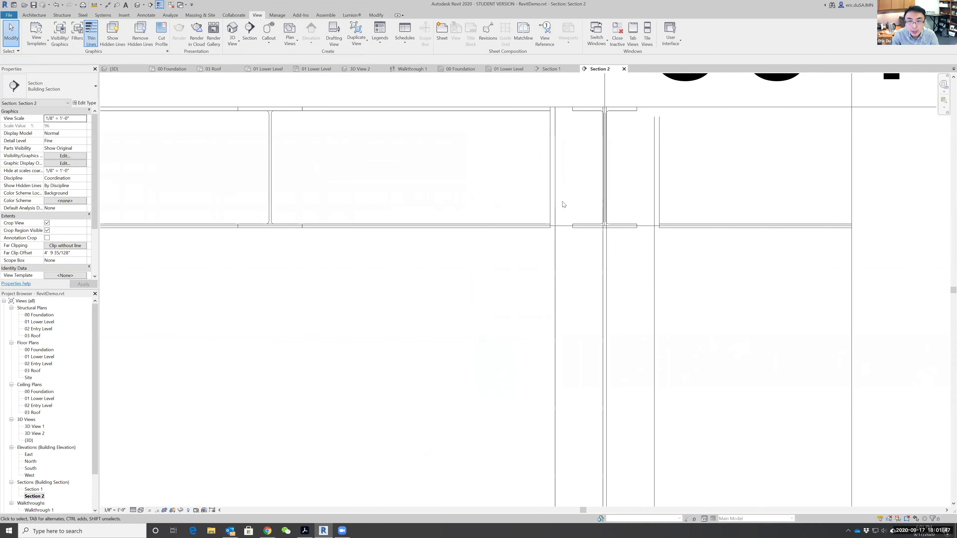
# - Turn off the thin-line display in Section 2 so the framing shows its real line weights
pyautogui.click(96, 39)
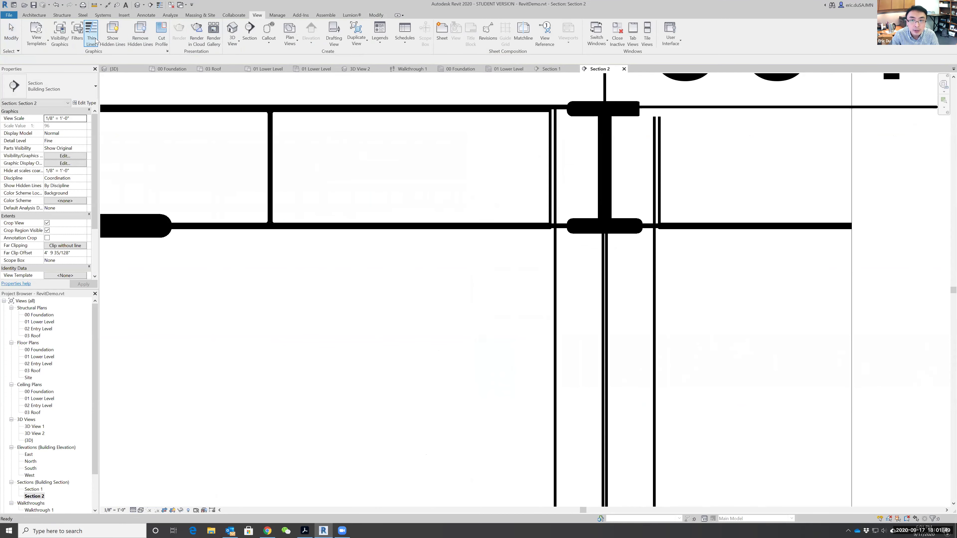
pyautogui.scroll(-3, 450, 278)
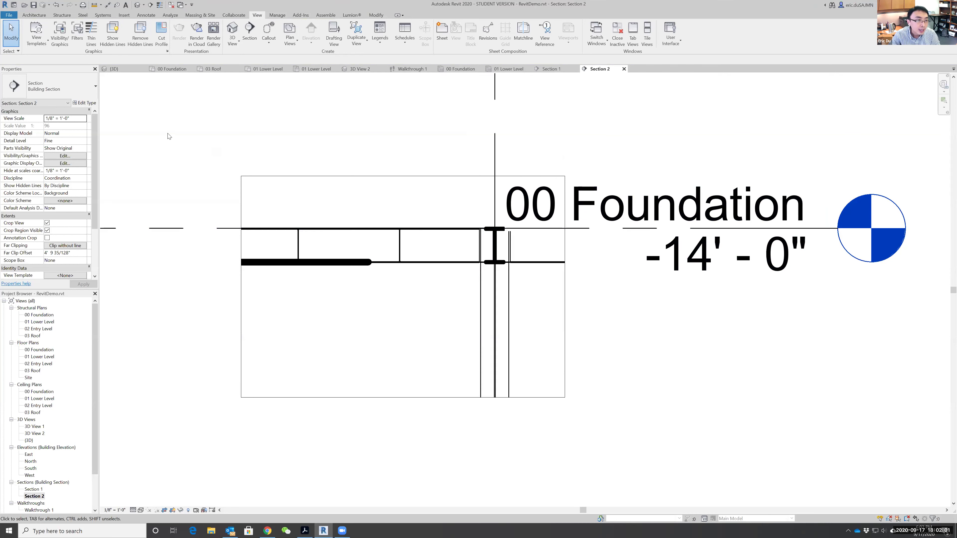
# - Check the column bases in the default 3D view and return to the 00 Foundation structural plan
pyautogui.doubleClick(37, 316)
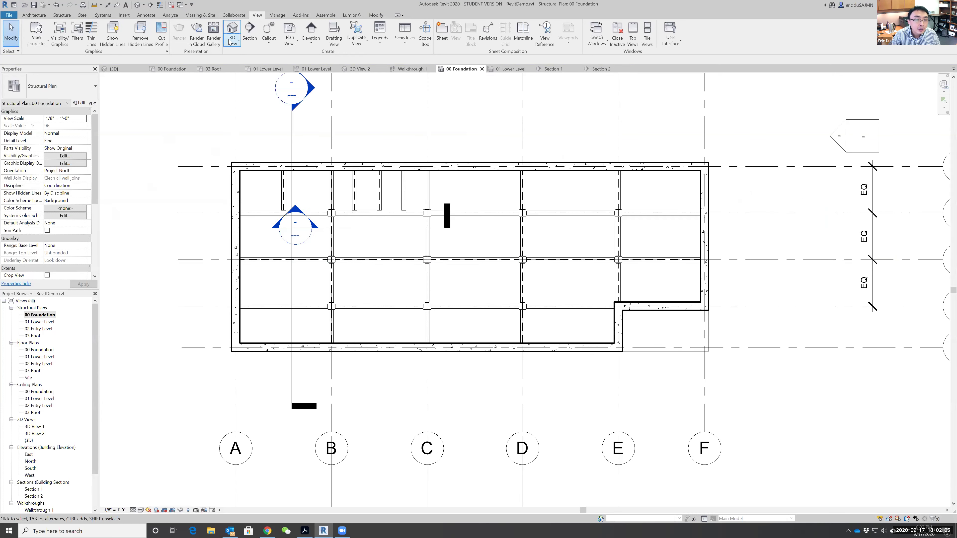
pyautogui.click(233, 32)
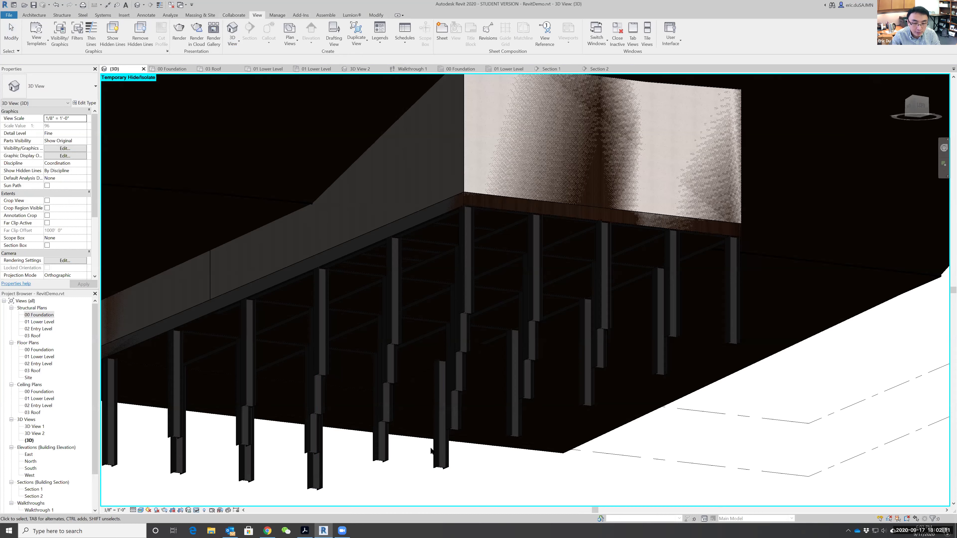
pyautogui.doubleClick(39, 316)
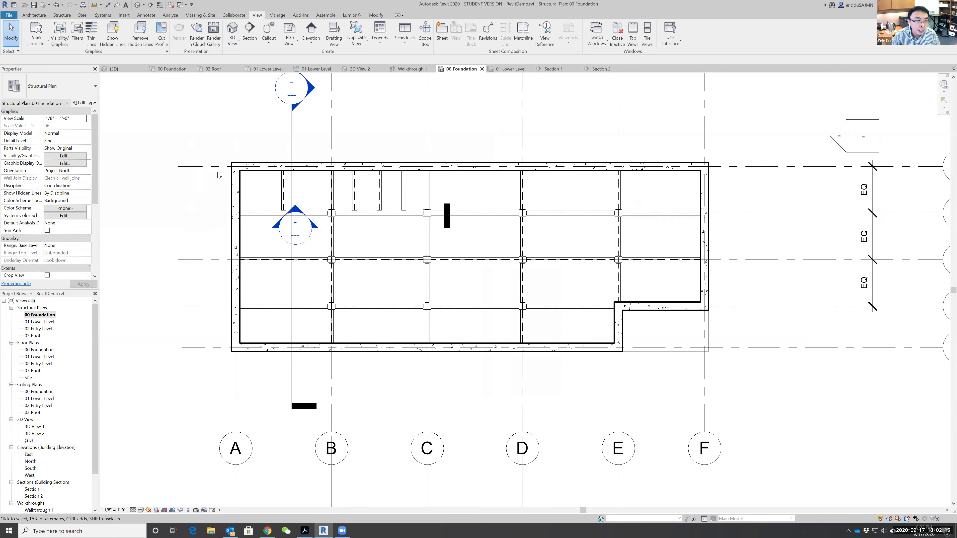
# - Start an isolated foundation, agree to load a family, and open the US Imperial library's Structural Foundations folder
pyautogui.click(61, 16)
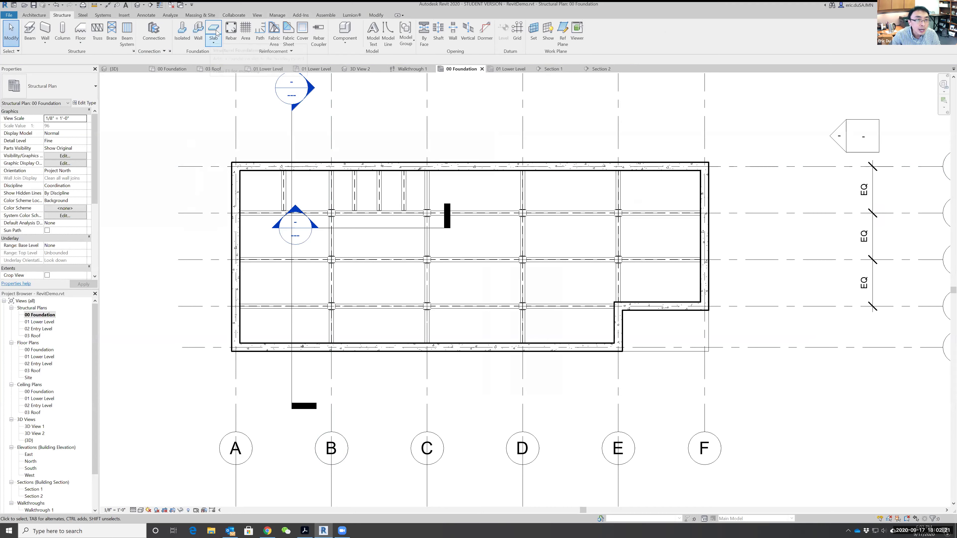
pyautogui.click(182, 31)
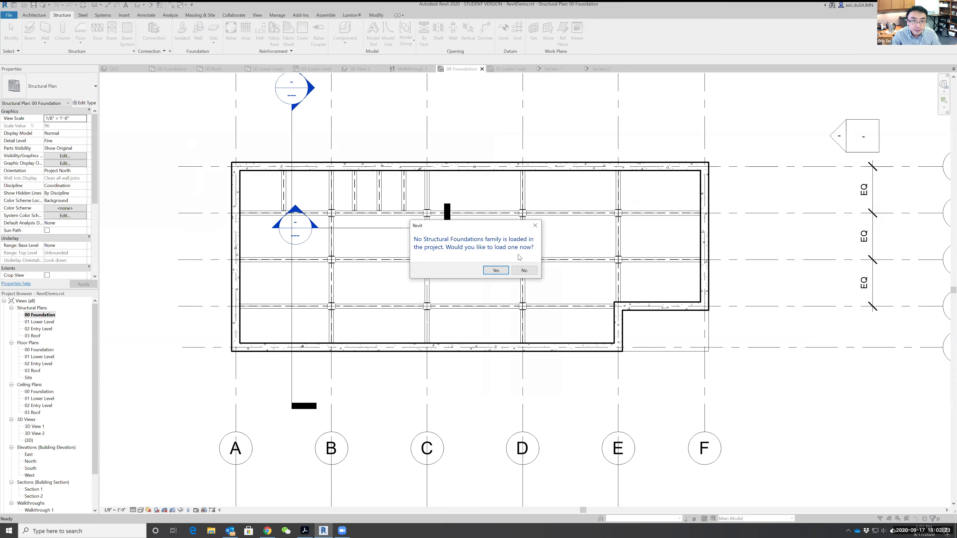
pyautogui.click(498, 271)
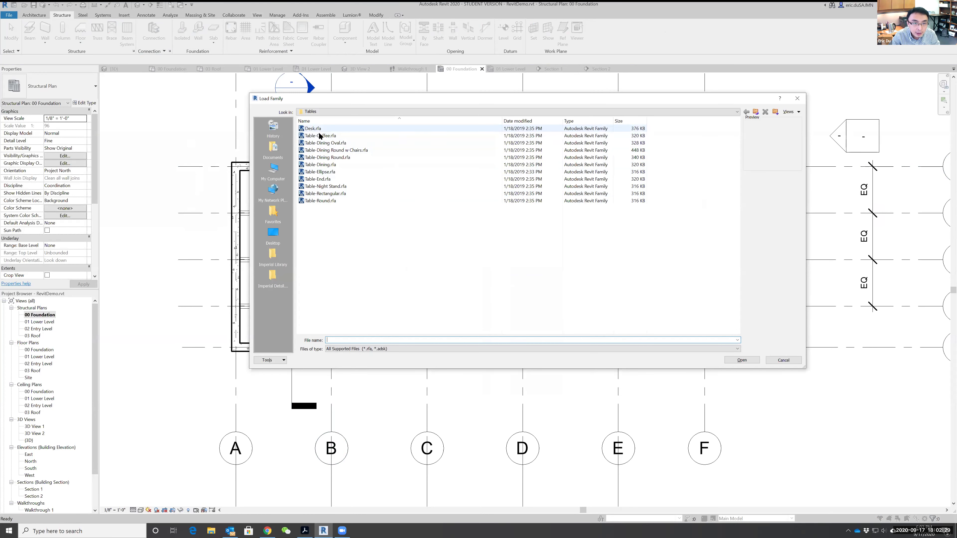
pyautogui.click(756, 113)
pyautogui.click(756, 113)
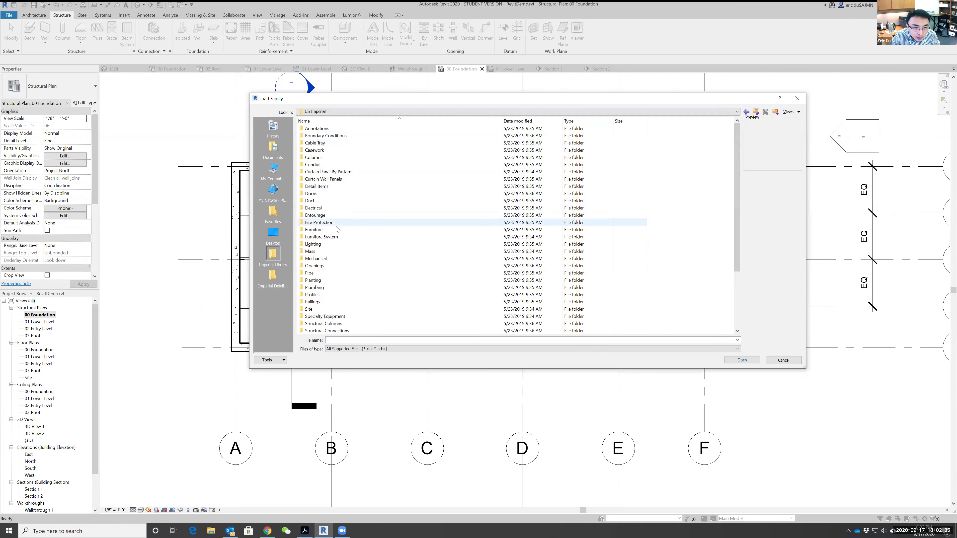
pyautogui.scroll(-2, 333, 304)
pyautogui.scroll(-3, 333, 304)
pyautogui.scroll(3, 343, 303)
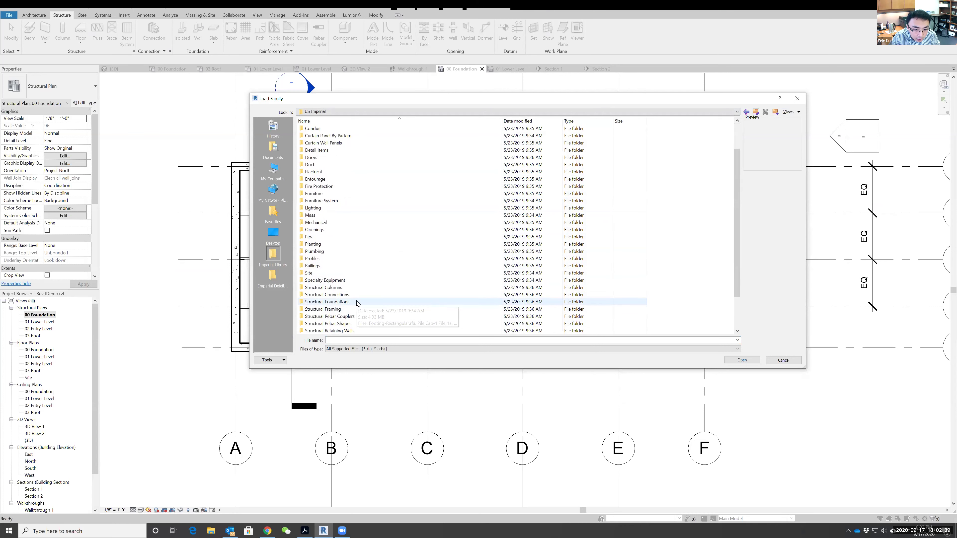
pyautogui.scroll(-1, 345, 302)
pyautogui.click(328, 282)
pyautogui.doubleClick(327, 283)
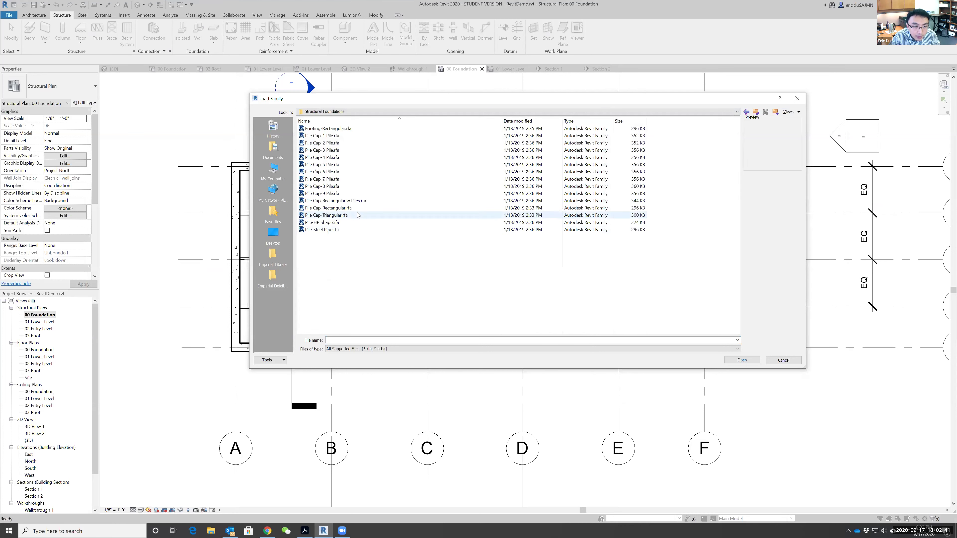
# - Compare the previews of the pile and pile cap families and load Pile Cap-Rectangular.rfa
pyautogui.click(322, 136)
pyautogui.click(323, 145)
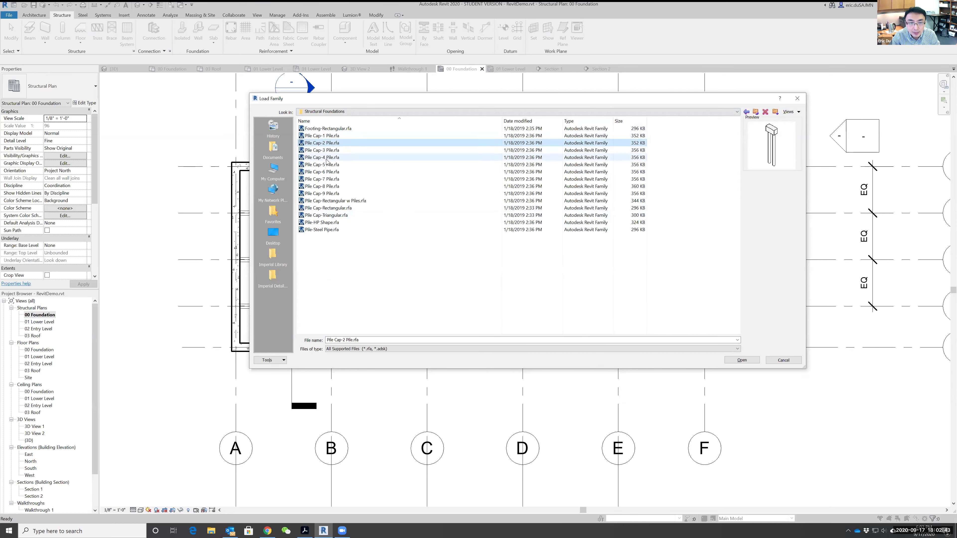
pyautogui.click(322, 230)
pyautogui.click(323, 222)
pyautogui.click(324, 200)
pyautogui.click(323, 223)
pyautogui.click(324, 215)
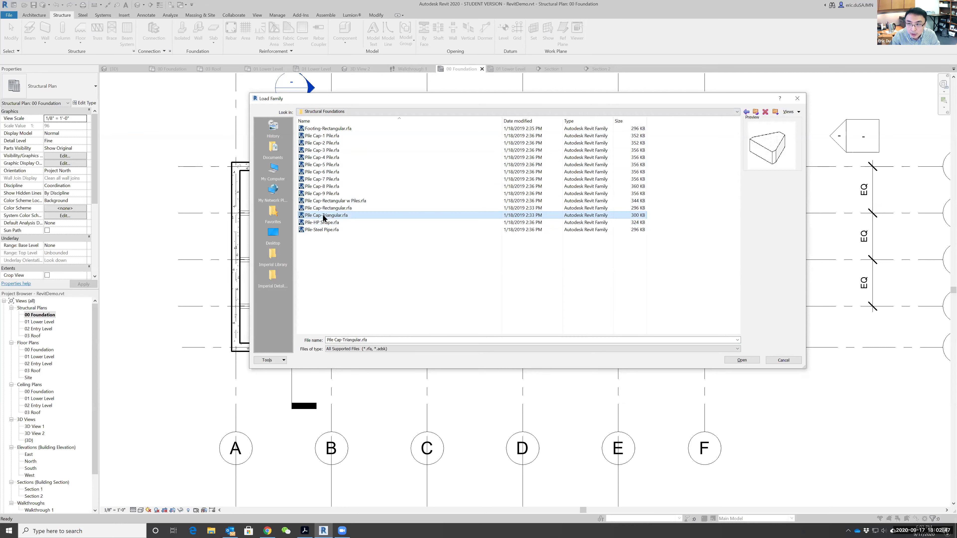
pyautogui.click(324, 208)
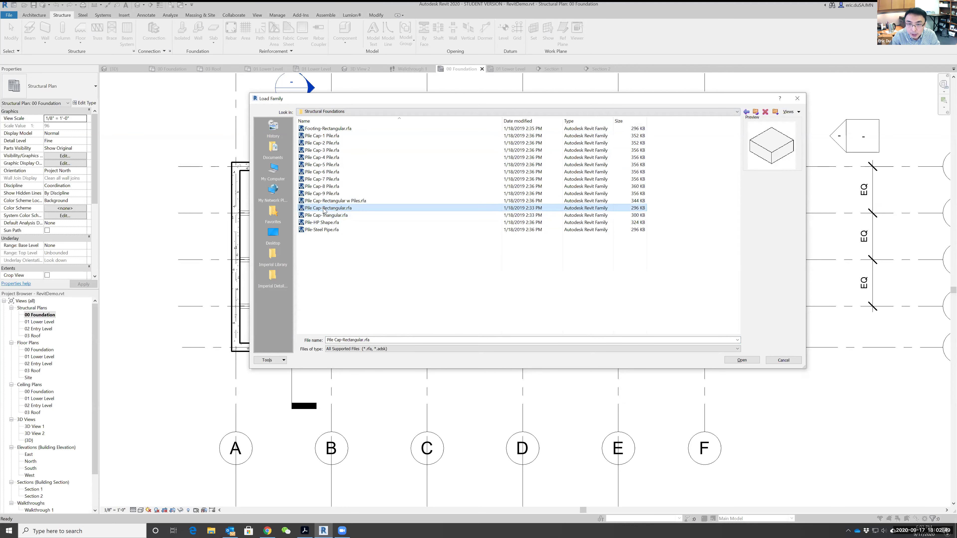
pyautogui.click(325, 201)
pyautogui.click(328, 208)
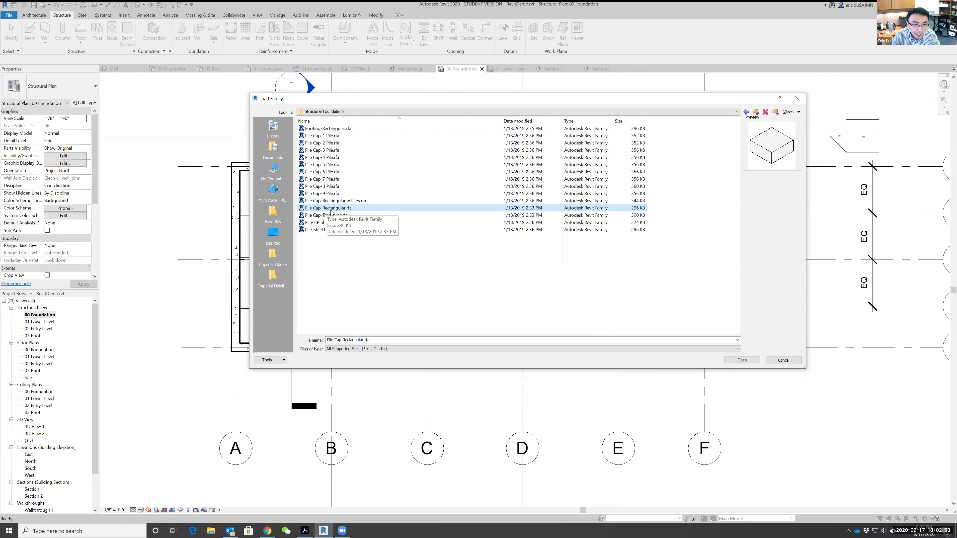
pyautogui.doubleClick(336, 208)
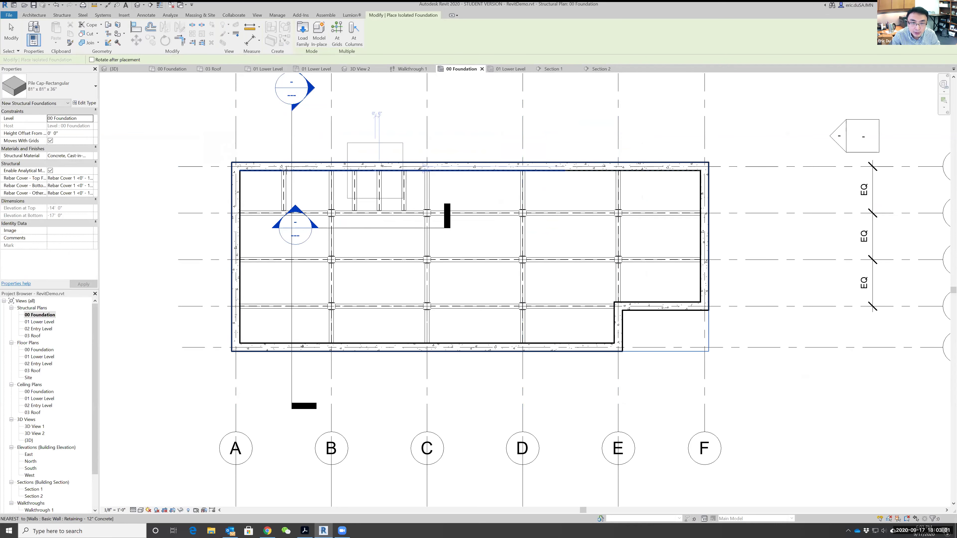
# - Duplicate the 81" x 81" x 36" rectangular pile cap type under the name 36" x 36" x 12"
pyautogui.click(337, 31)
pyautogui.click(316, 34)
pyautogui.click(86, 103)
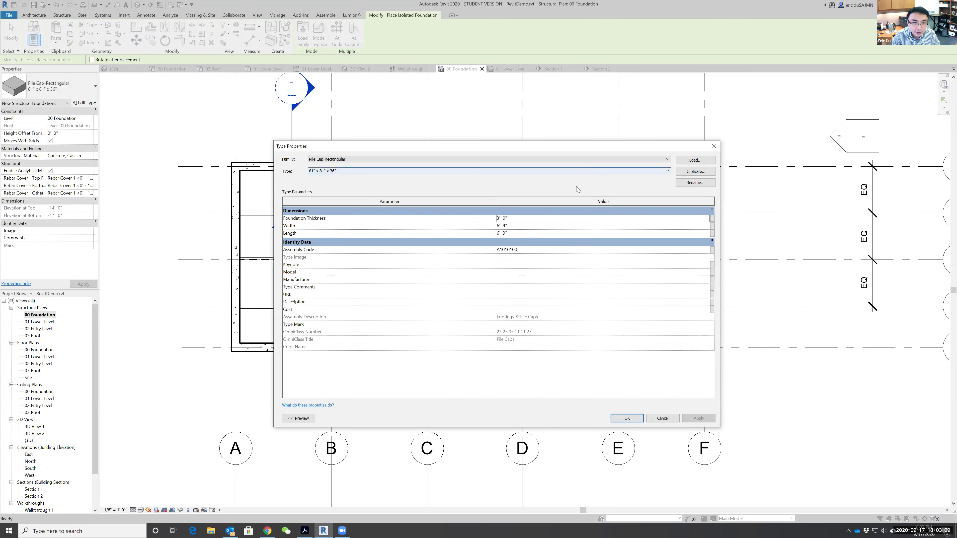
pyautogui.click(691, 172)
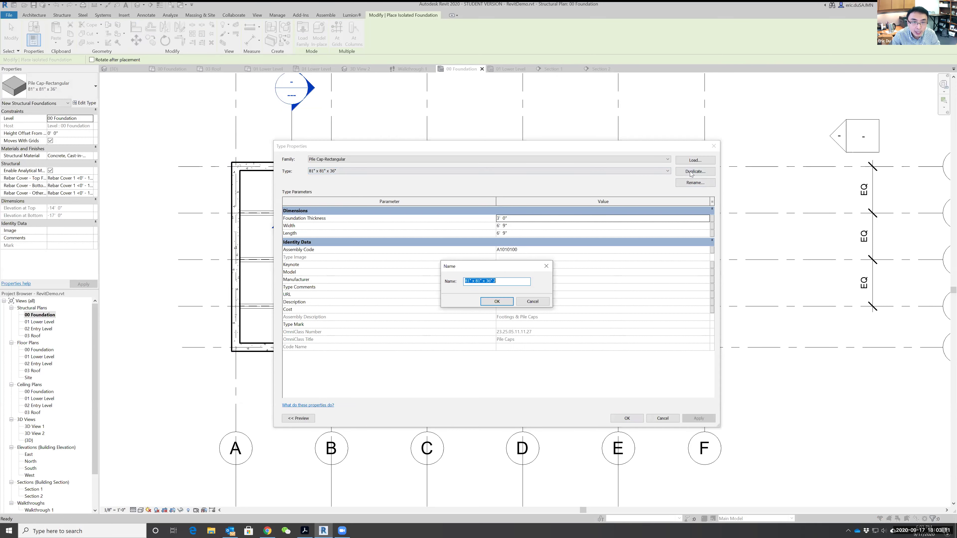
pyautogui.click(499, 282)
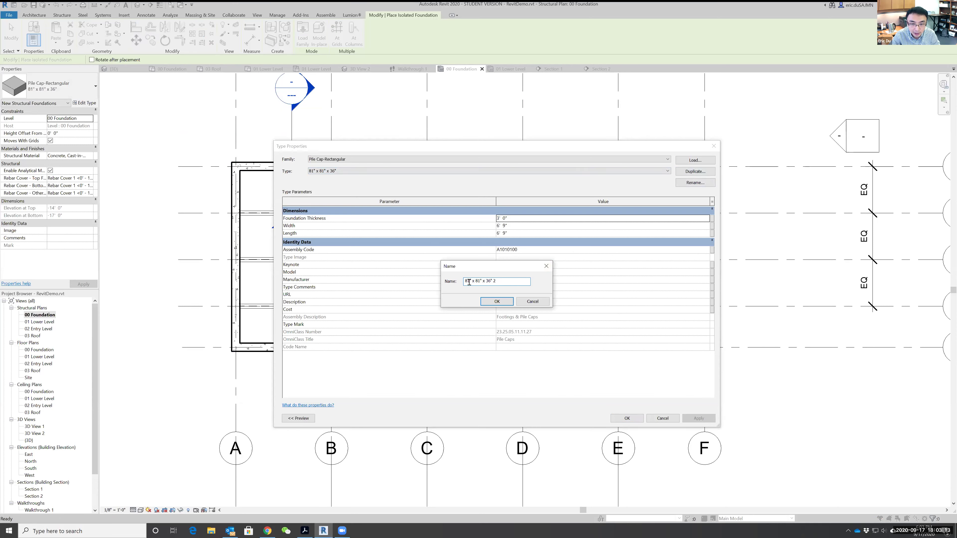
pyautogui.moveTo(469, 281); pyautogui.dragTo(459, 284)
pyautogui.write('36')
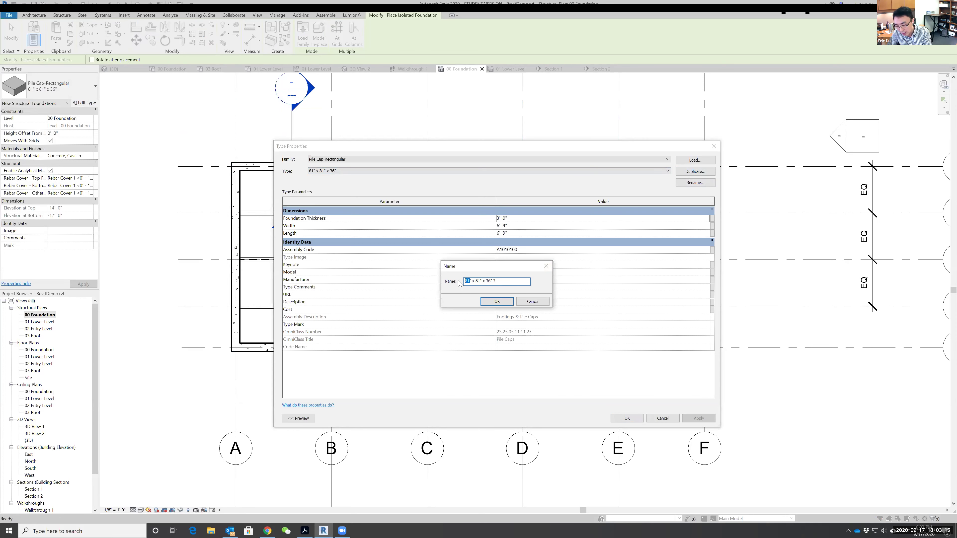
pyautogui.moveTo(475, 281); pyautogui.dragTo(489, 283)
pyautogui.write('36" x 12')
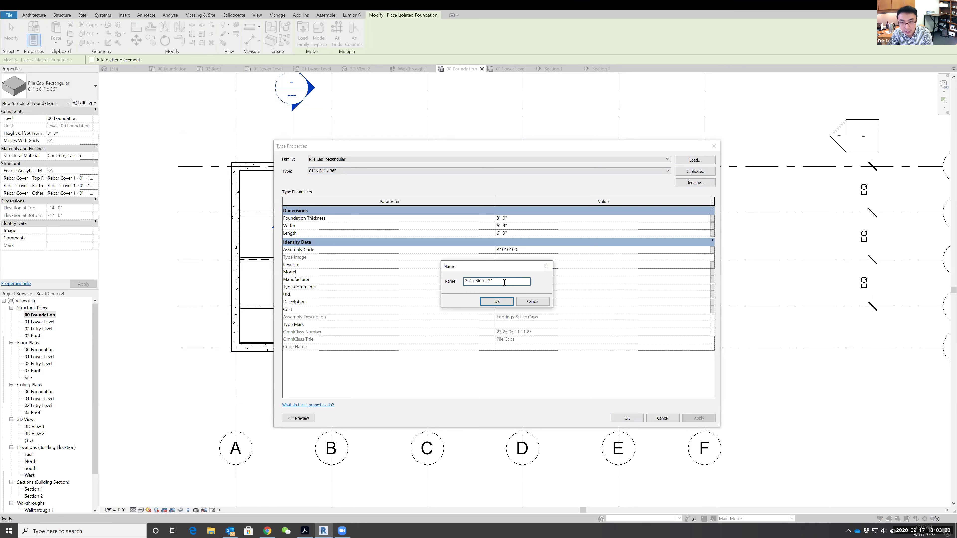
pyautogui.click(497, 302)
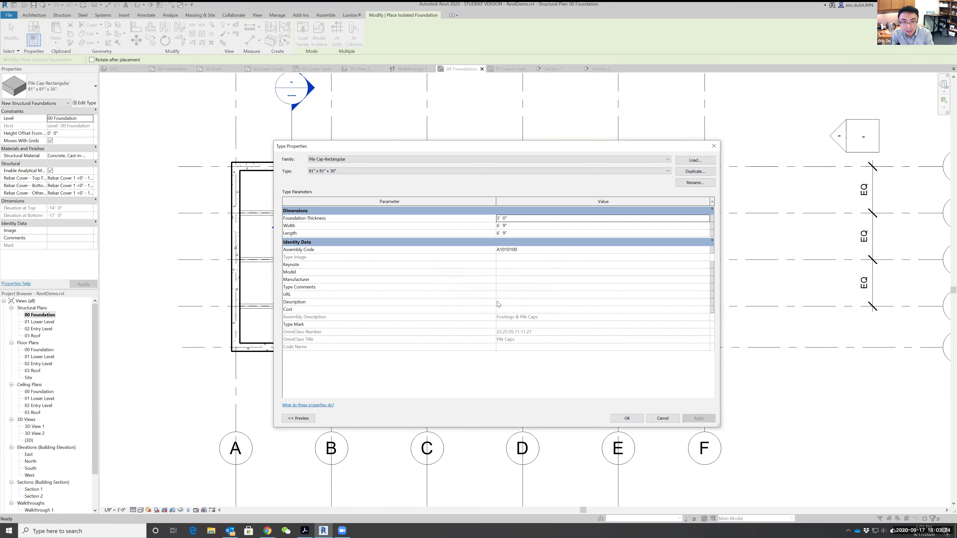
# - Set the new pile cap type's width and length to 36" and its foundation thickness to 1'
pyautogui.click(507, 227)
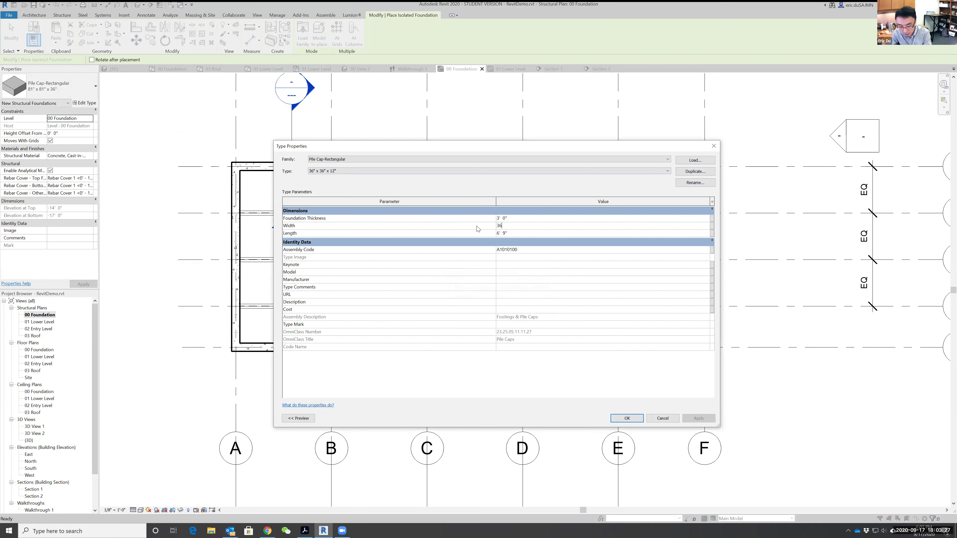
pyautogui.write('36')
pyautogui.press('Tab')
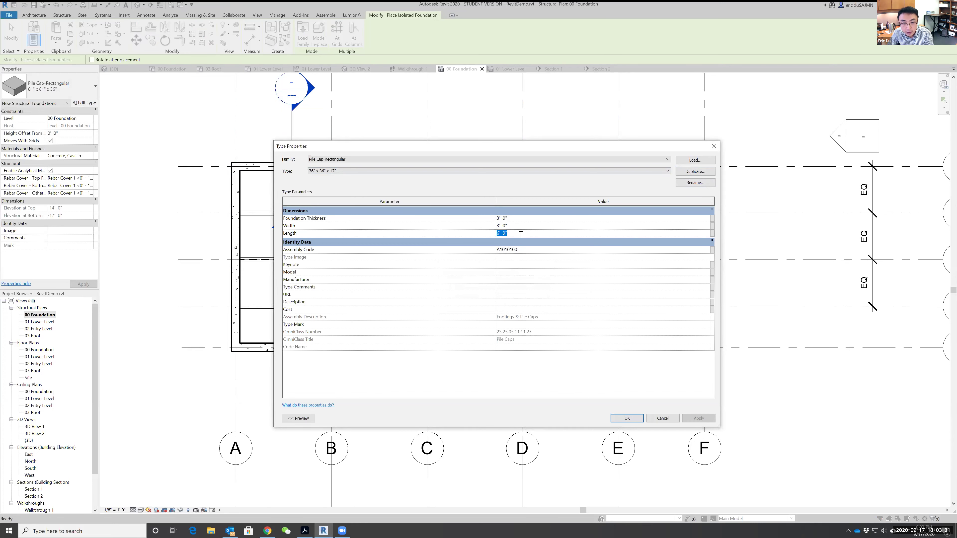
pyautogui.write('36')
pyautogui.press('Return')
pyautogui.click(513, 219)
pyautogui.write('1')
pyautogui.click(529, 227)
pyautogui.click(627, 417)
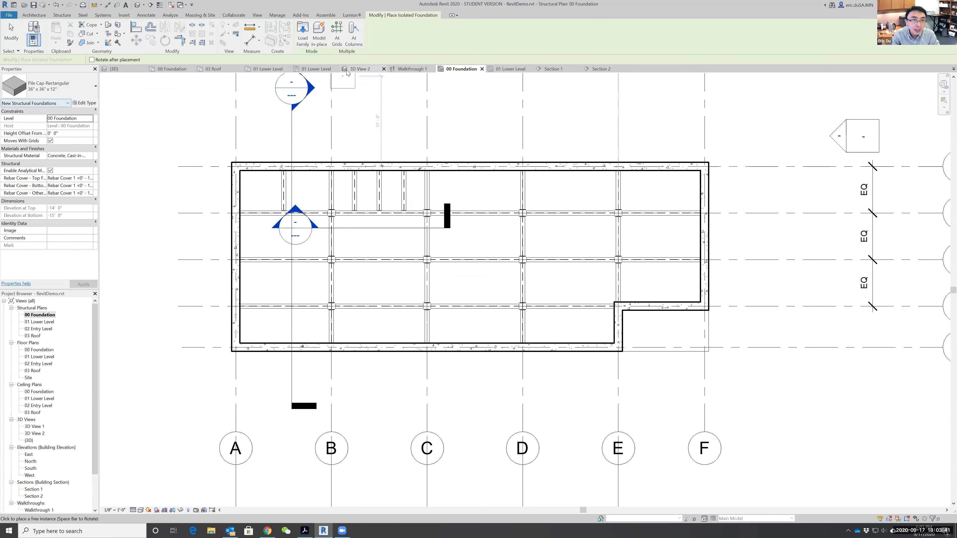
# - Place 36" x 36" x 12" pile caps at all grid intersections in the 00 Foundation plan using At Grids
pyautogui.click(337, 31)
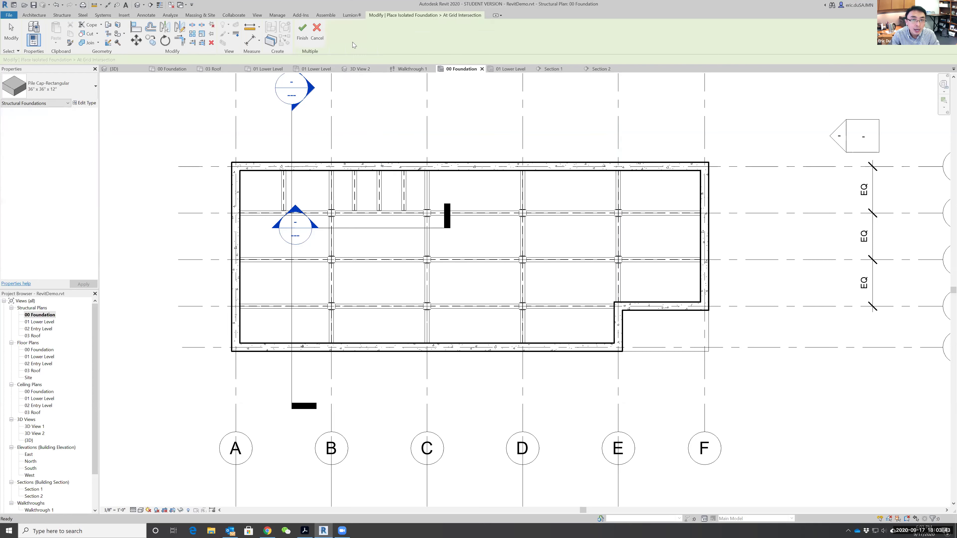
pyautogui.moveTo(778, 390); pyautogui.dragTo(157, 119)
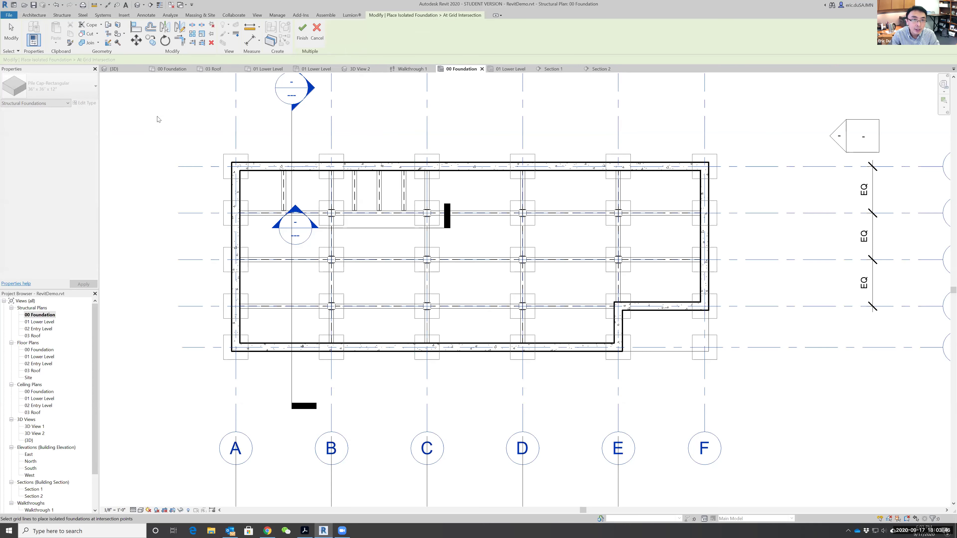
pyautogui.click(302, 30)
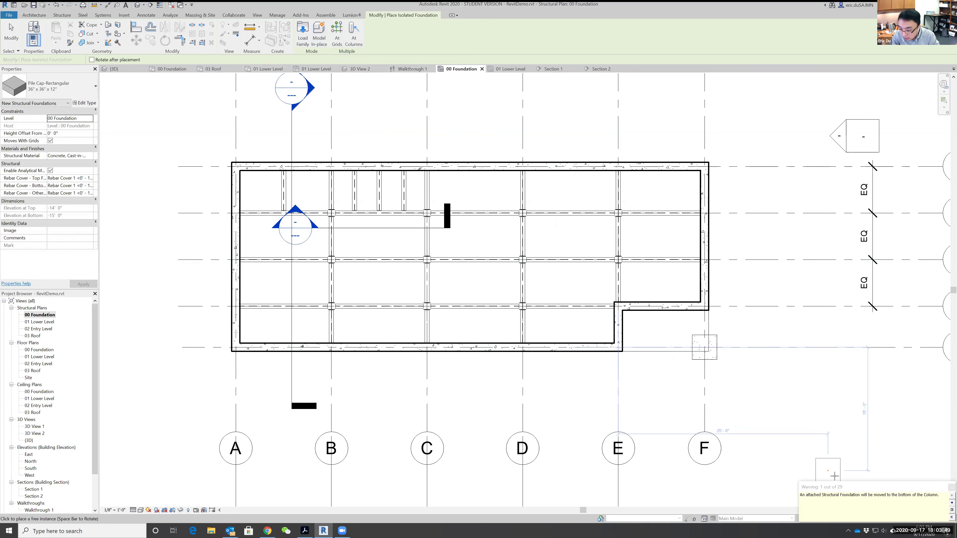
pyautogui.press('Escape')
pyautogui.press('Escape')
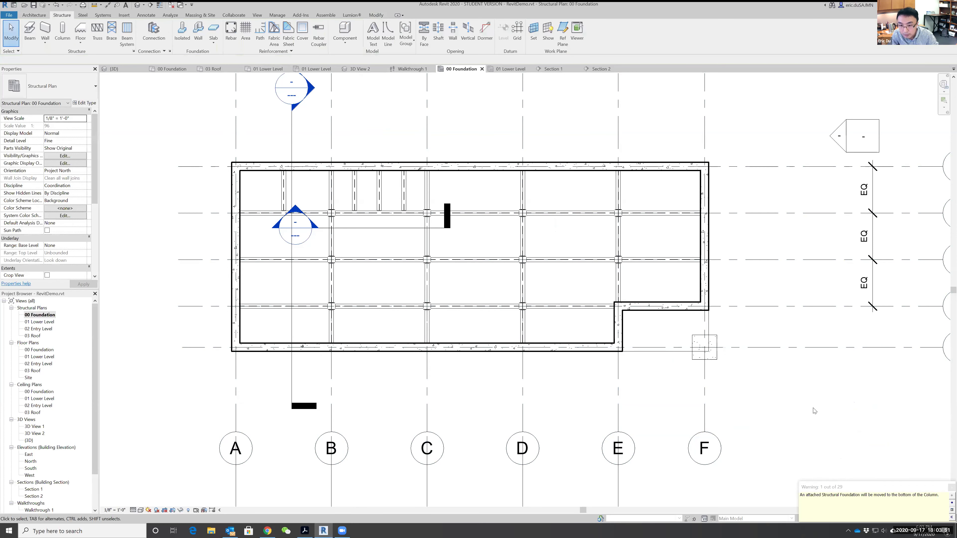
# - Inspect the pile caps under the columns from several angles in the default 3D view
pyautogui.click(257, 15)
pyautogui.click(232, 32)
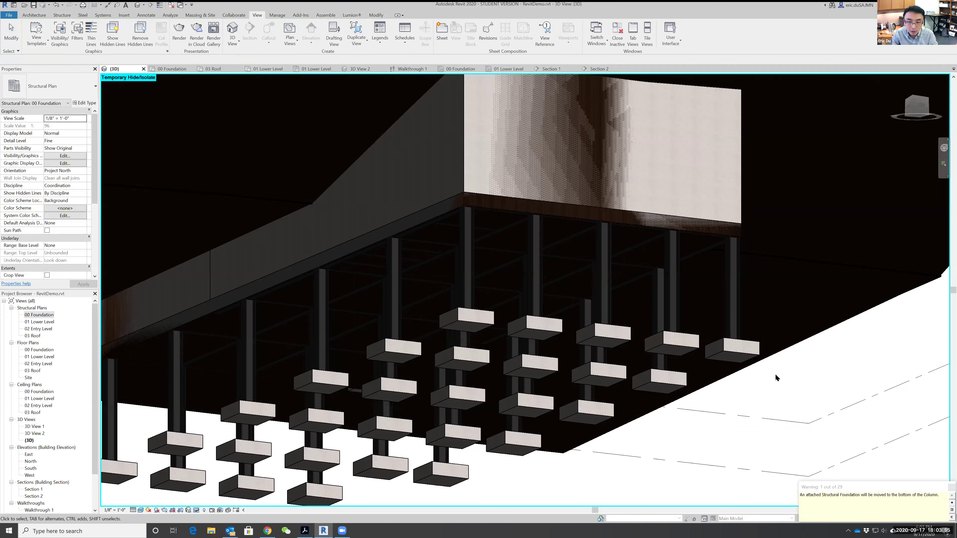
pyautogui.keyDown('shift'); pyautogui.moveTo(454, 395); pyautogui.dragTo(700, 462, button='middle'); pyautogui.keyUp('shift')
pyautogui.scroll(-3, 402, 212)
pyautogui.keyDown('shift'); pyautogui.moveTo(402, 212); pyautogui.dragTo(535, 388, button='middle'); pyautogui.keyUp('shift')
pyautogui.scroll(3, 570, 433)
pyautogui.scroll(-3, 570, 433)
pyautogui.keyDown('shift'); pyautogui.moveTo(570, 433); pyautogui.dragTo(621, 434, button='middle'); pyautogui.keyUp('shift')
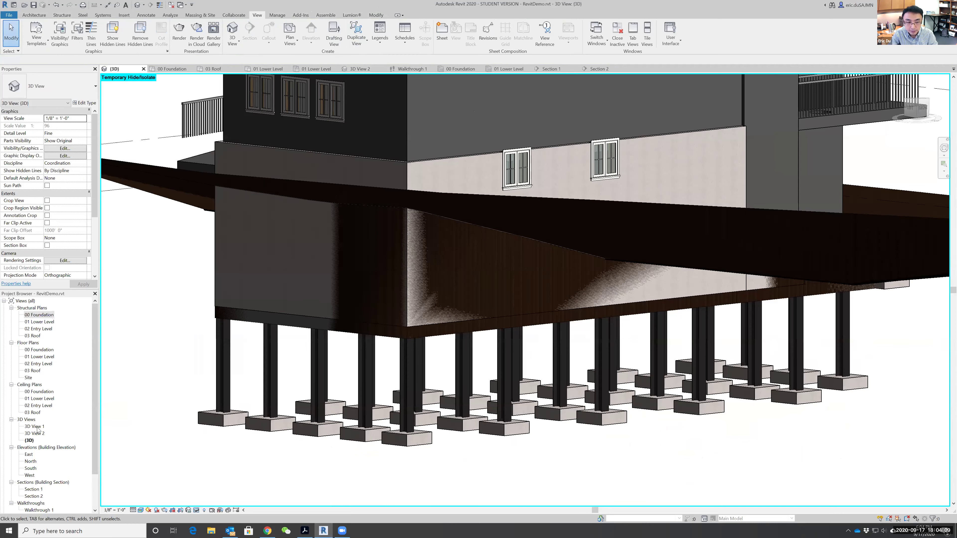
# - Open Section 1 and examine the pile caps, columns and beams below the 00 Foundation level
pyautogui.doubleClick(34, 489)
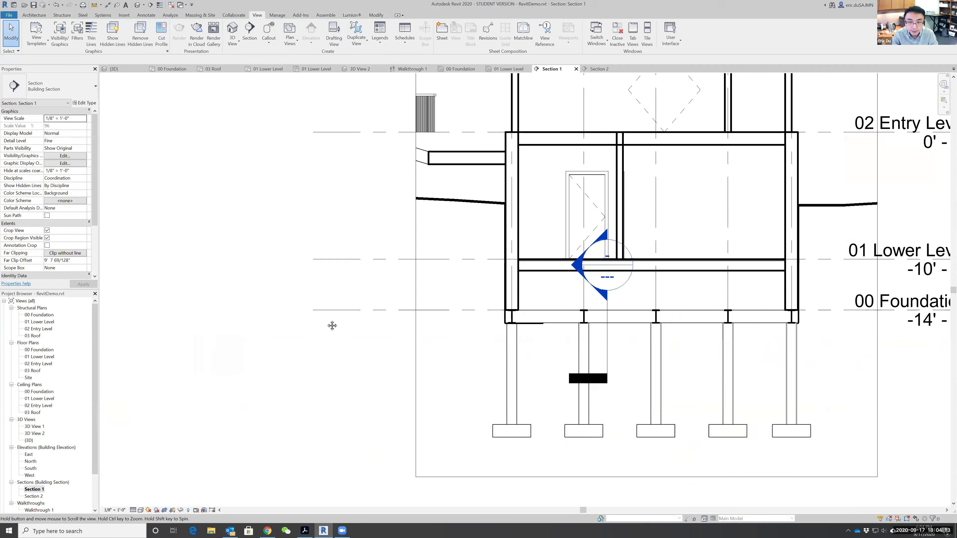
pyautogui.moveTo(331, 324); pyautogui.dragTo(273, 316, button='middle')
pyautogui.scroll(2, 274, 317)
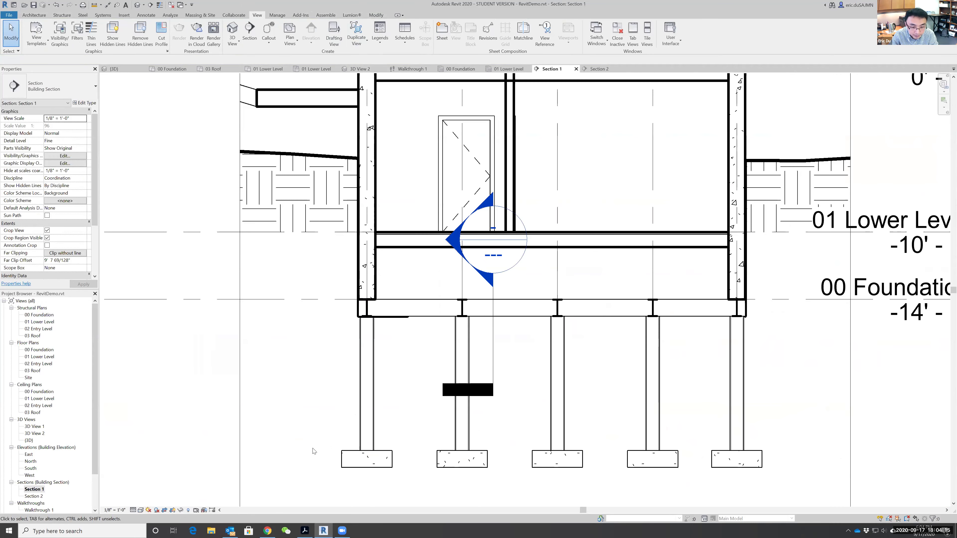
pyautogui.scroll(1, 292, 421)
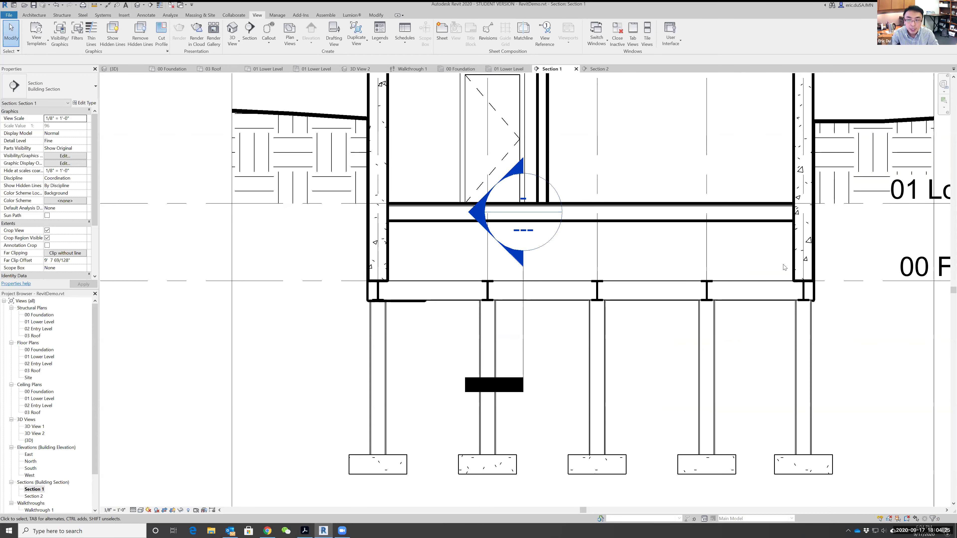
pyautogui.scroll(-3, 867, 334)
pyautogui.scroll(-4, 771, 309)
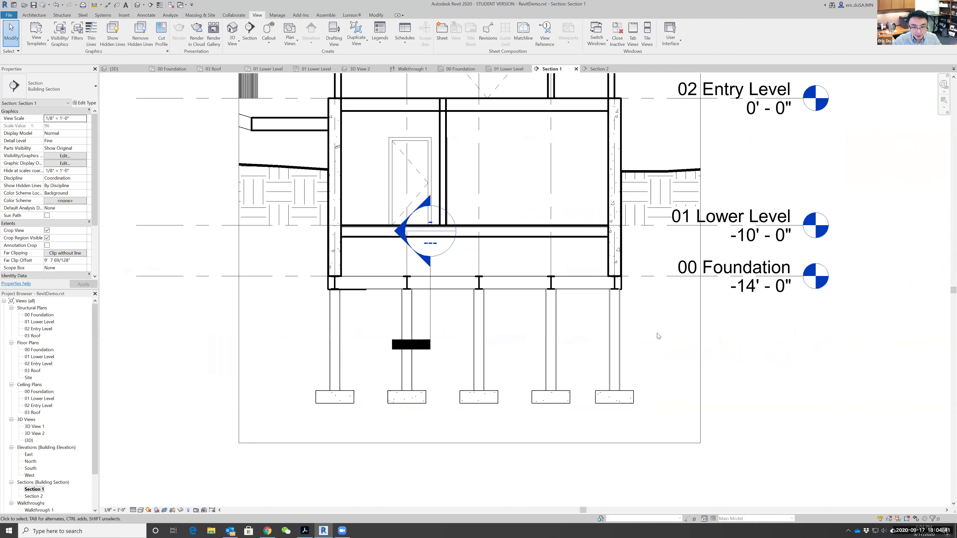
pyautogui.scroll(4, 499, 300)
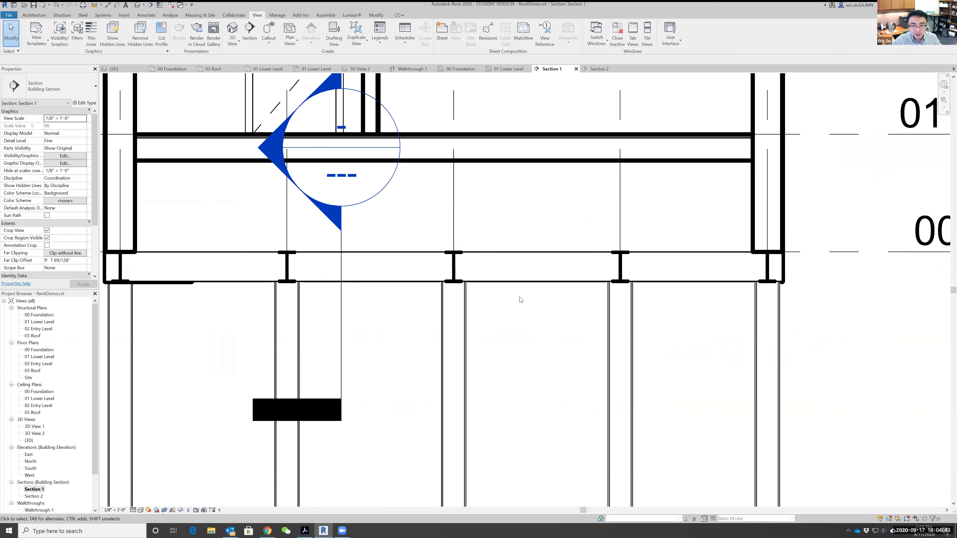
pyautogui.scroll(1, 521, 300)
pyautogui.moveTo(483, 346); pyautogui.dragTo(400, 307, button='middle')
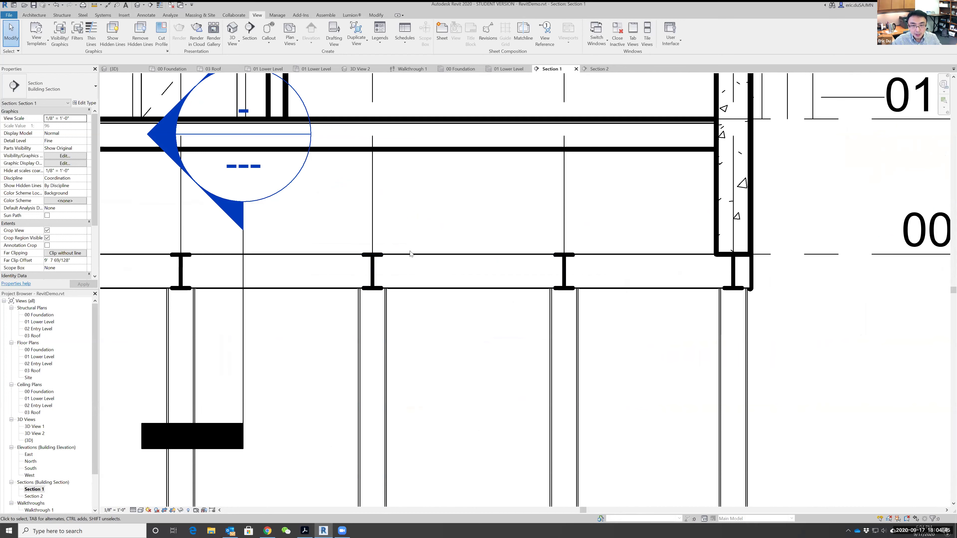